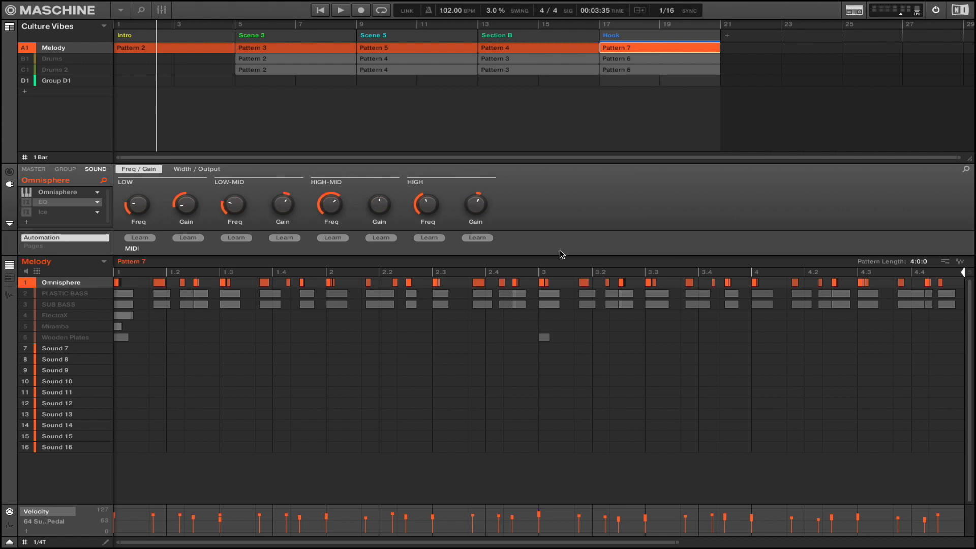
Audition the Omnisphere melody with its effects bypassed and view the internal effects available for its EQ slot.
key(space)
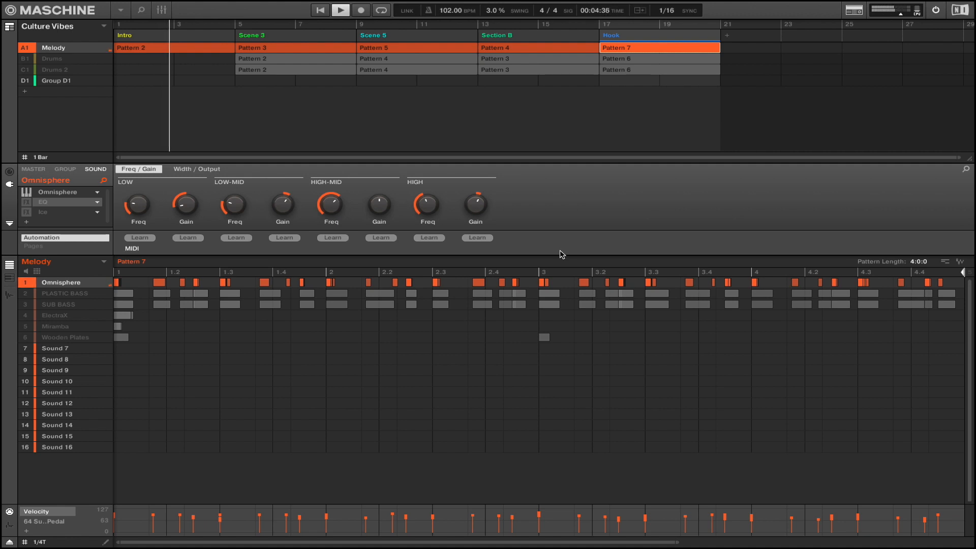
key(space)
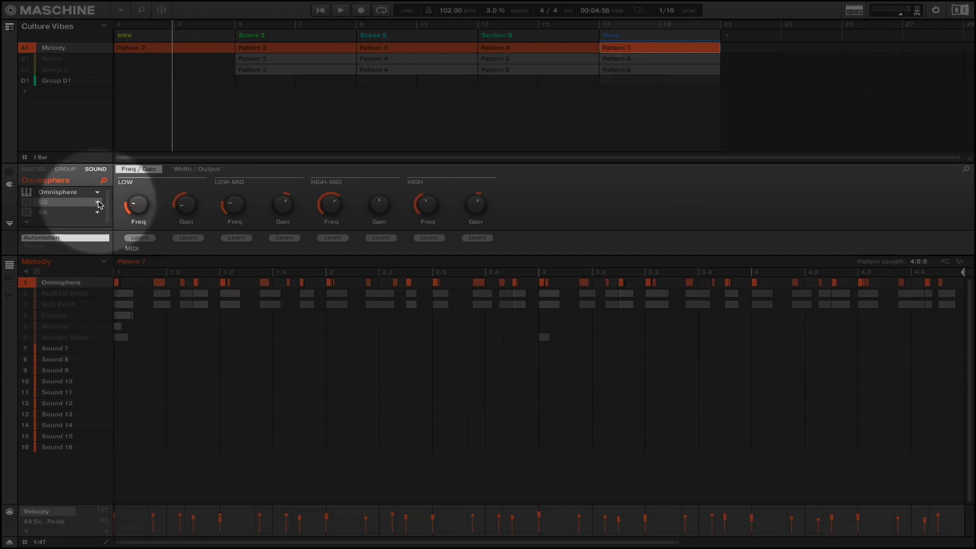
click(98, 203)
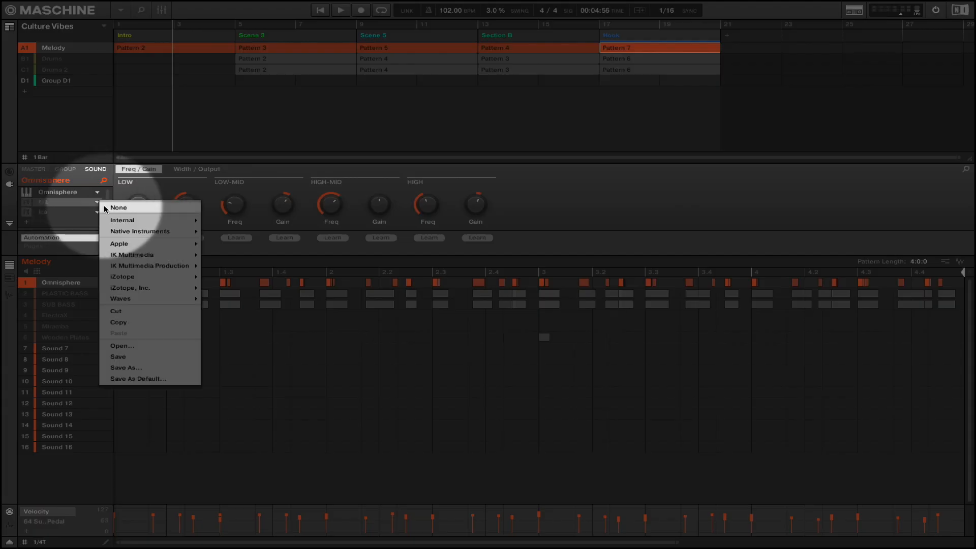
mouse_move(131, 220)
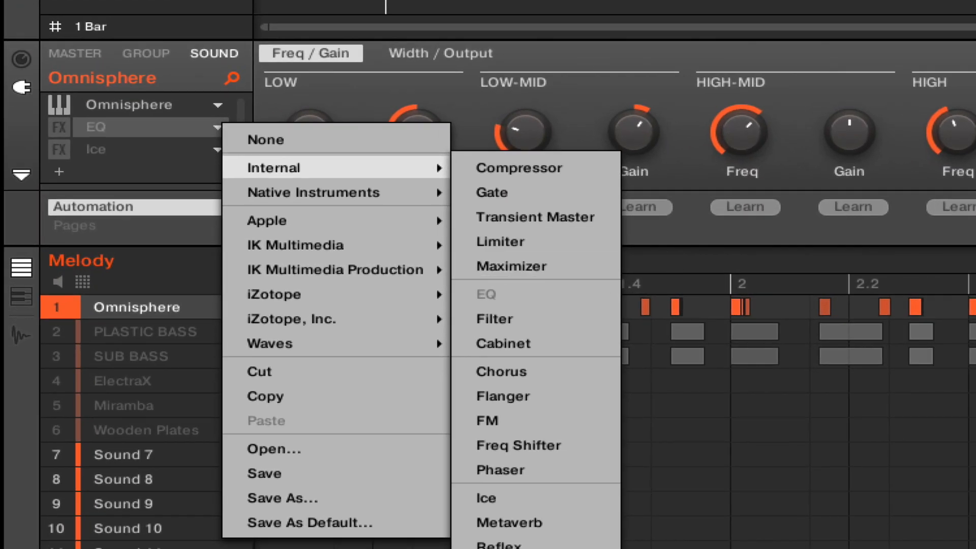
key(Escape)
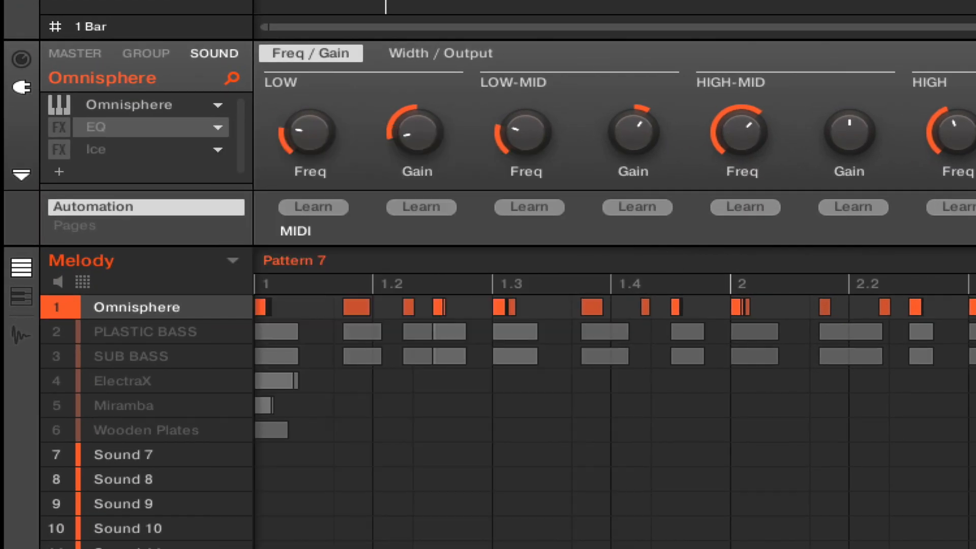
Enable the Omnisphere sound's EQ, check its band frequency and gain settings, and compare playback with the EQ off and on.
click(62, 127)
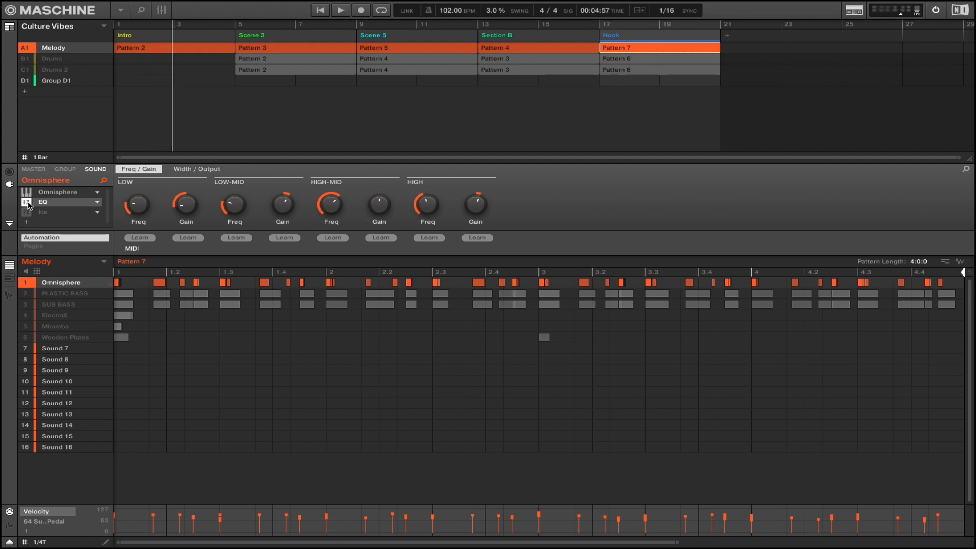
mouse_move(142, 214)
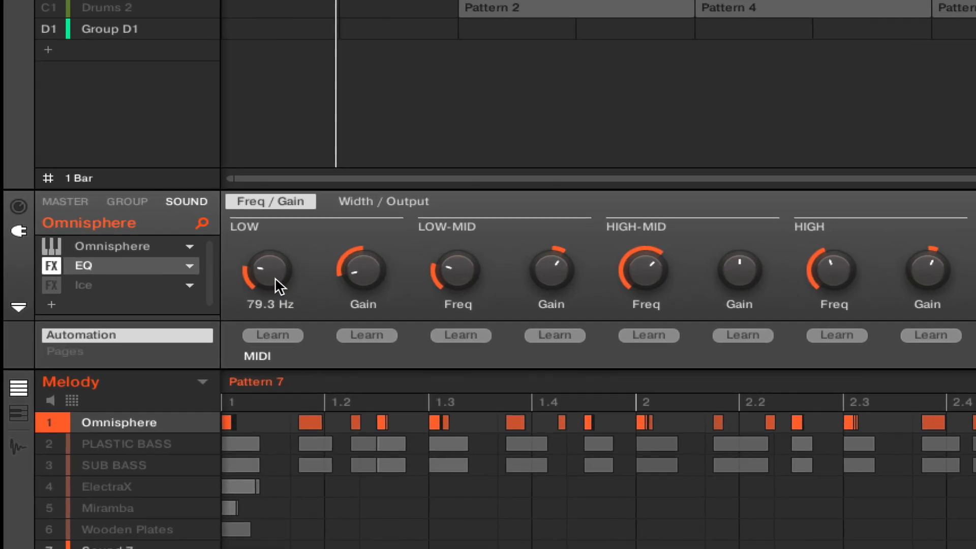
mouse_move(355, 277)
mouse_move(546, 265)
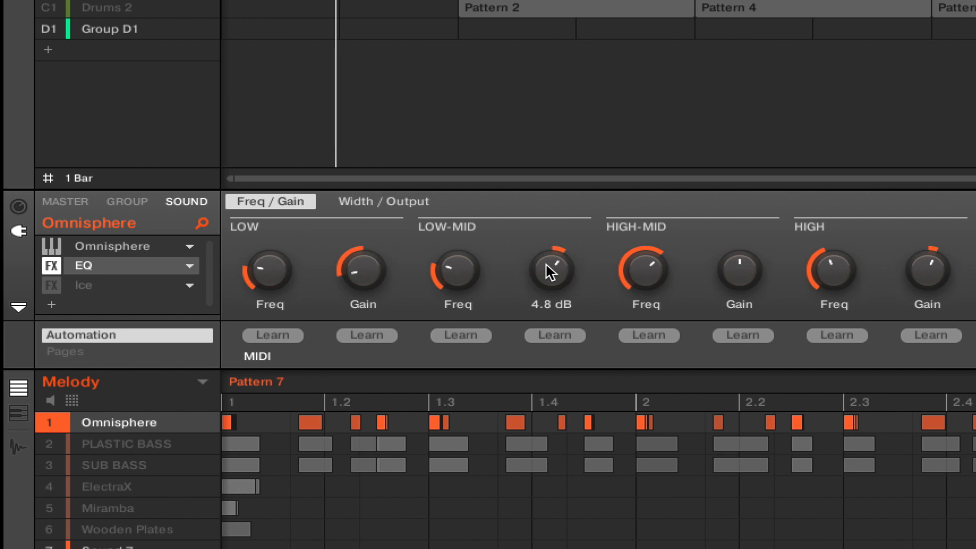
mouse_move(450, 264)
mouse_move(842, 267)
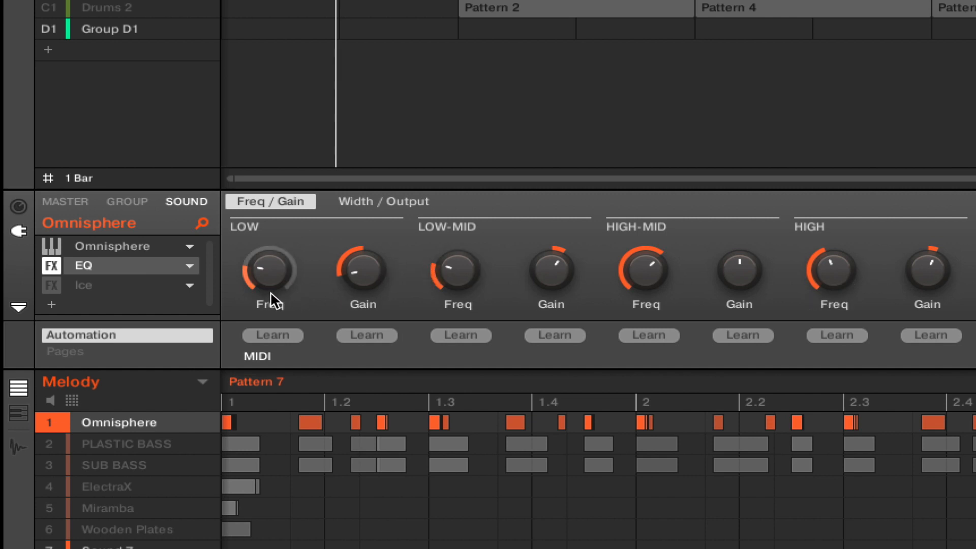
click(53, 261)
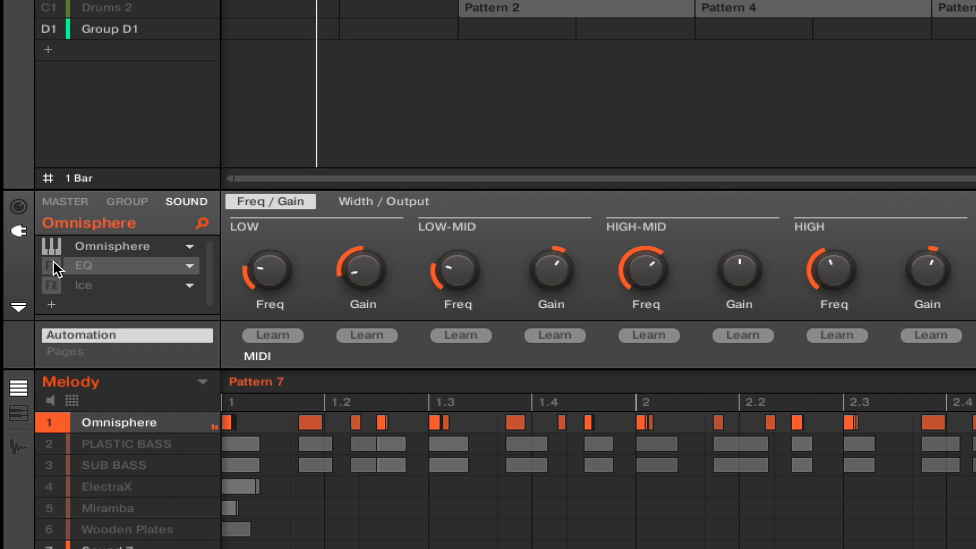
click(53, 262)
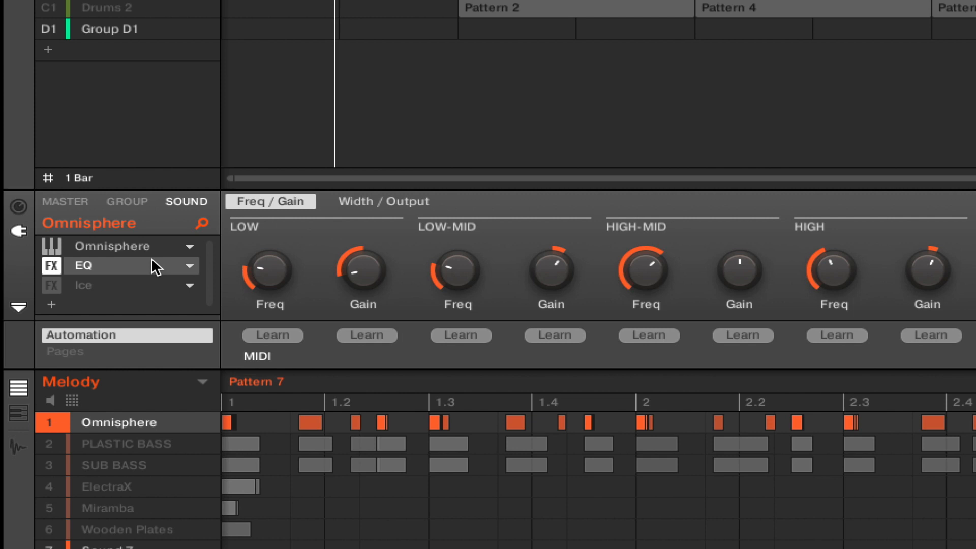
Enable the Ice effect on the Omnisphere sound and check its Color, Ice, Size and Mix settings.
click(85, 282)
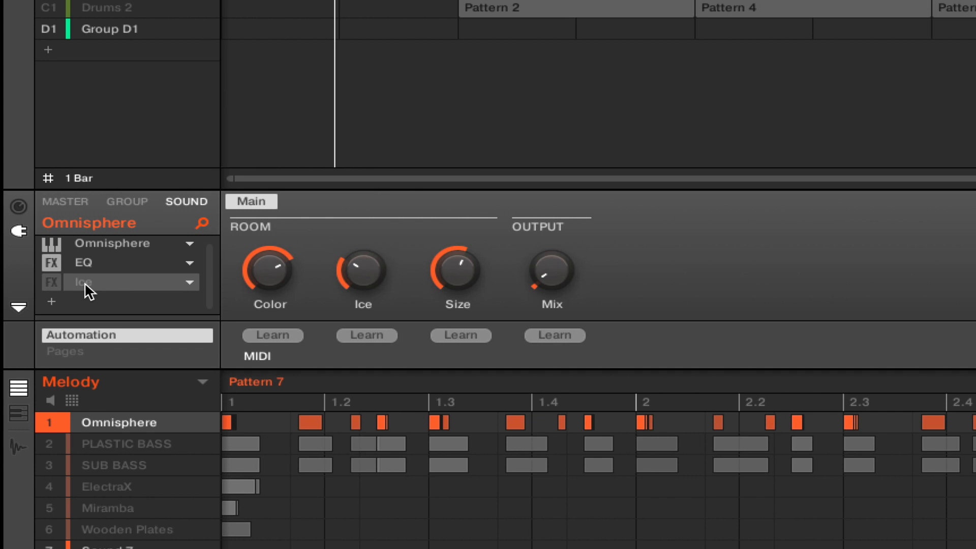
click(51, 283)
mouse_move(264, 271)
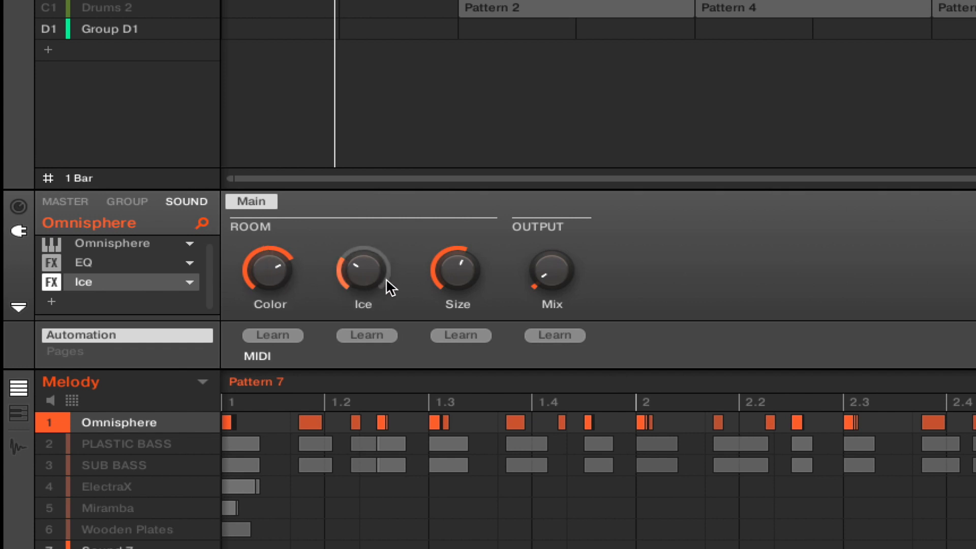
mouse_move(368, 276)
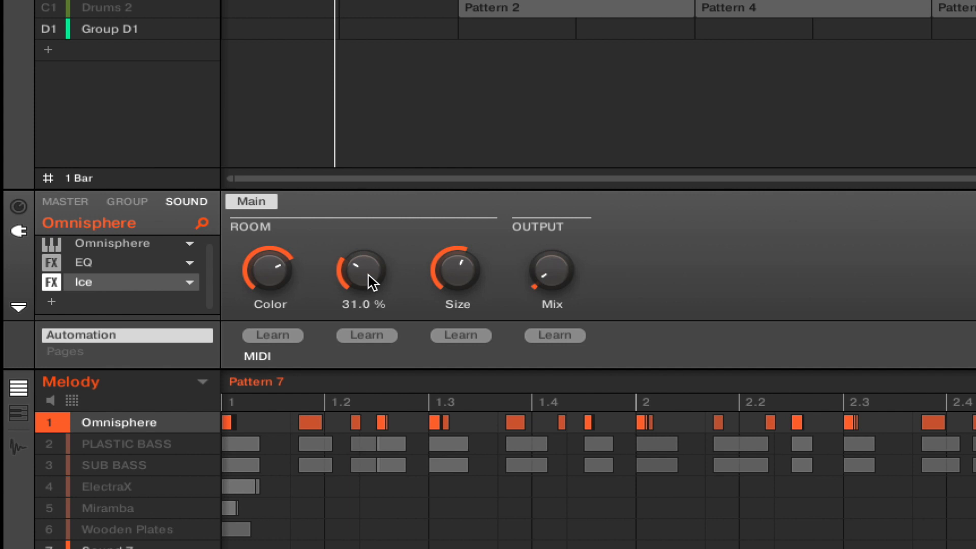
mouse_move(448, 276)
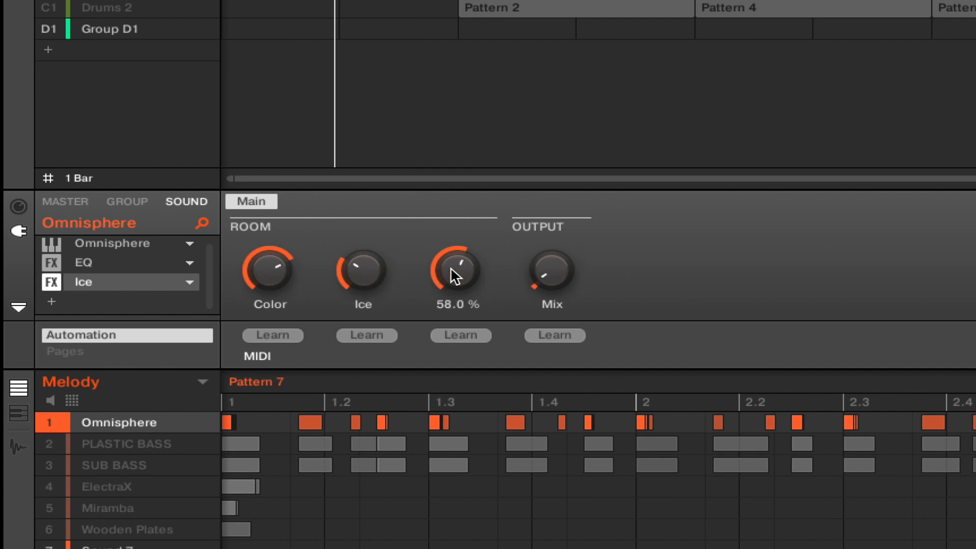
mouse_move(561, 279)
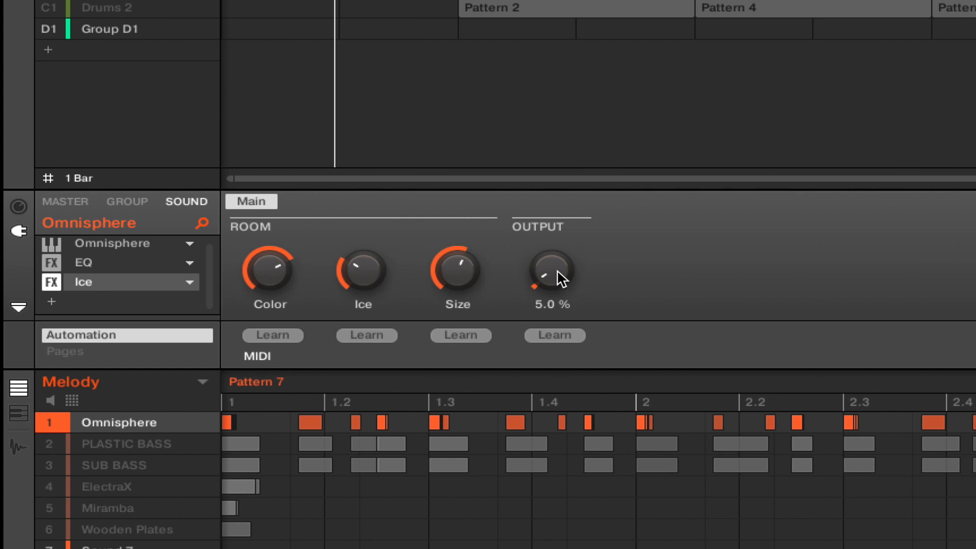
Try the Ice effect's output mix at 0.0 % during playback and return it to 5.0 %.
drag(560, 277, 562, 274)
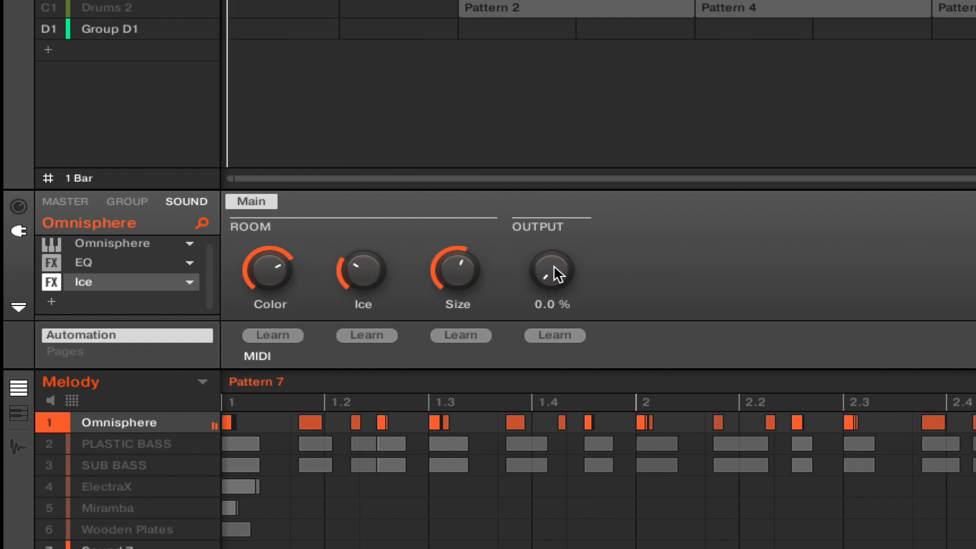
mouse_move(554, 266)
mouse_down()
mouse_move(554, 243)
mouse_move(554, 269)
mouse_up()
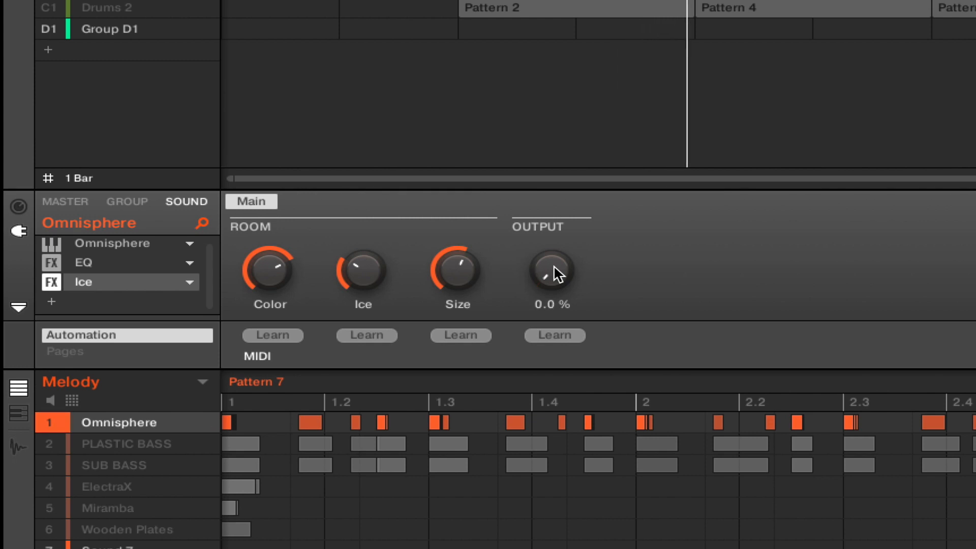
drag(555, 267, 554, 263)
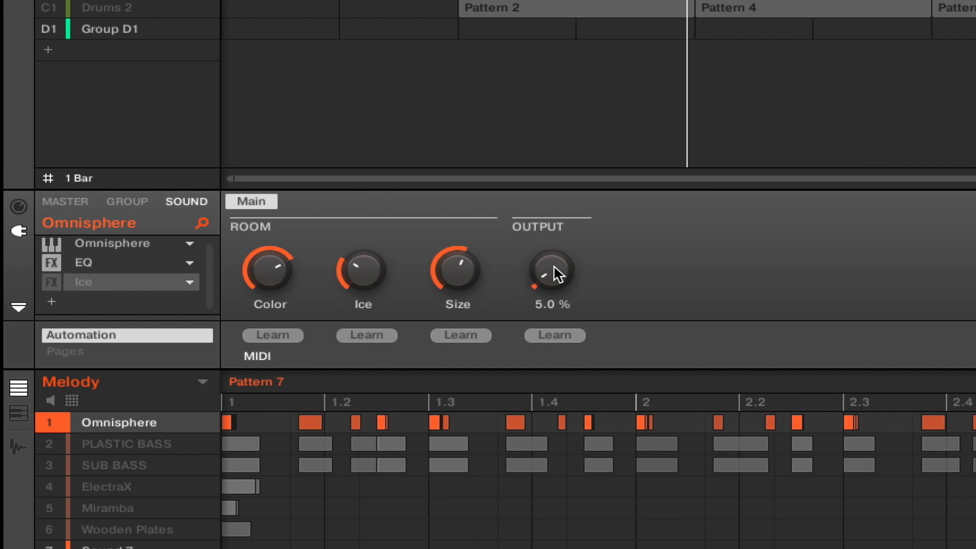
Keep both EQ and Ice enabled on the Omnisphere sound and show the Ice parameters.
click(44, 262)
click(49, 277)
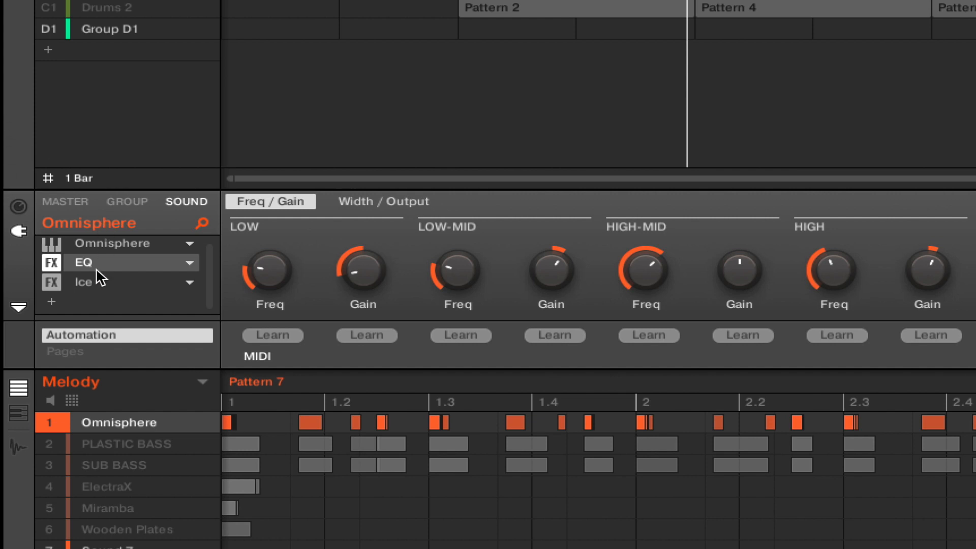
click(95, 281)
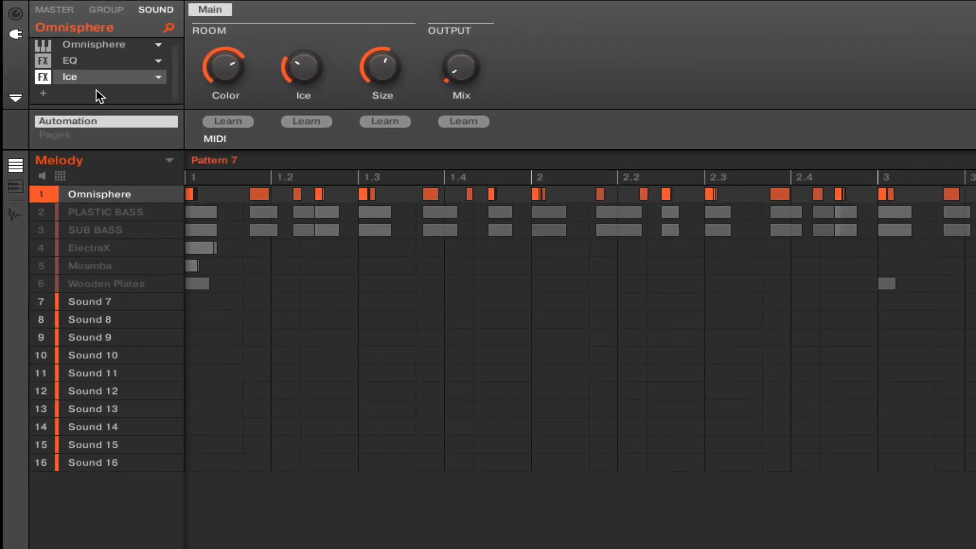
Check the Ice mix setting and browse the internal effects available for its slot without replacing it.
mouse_move(457, 68)
click(160, 76)
mouse_move(247, 105)
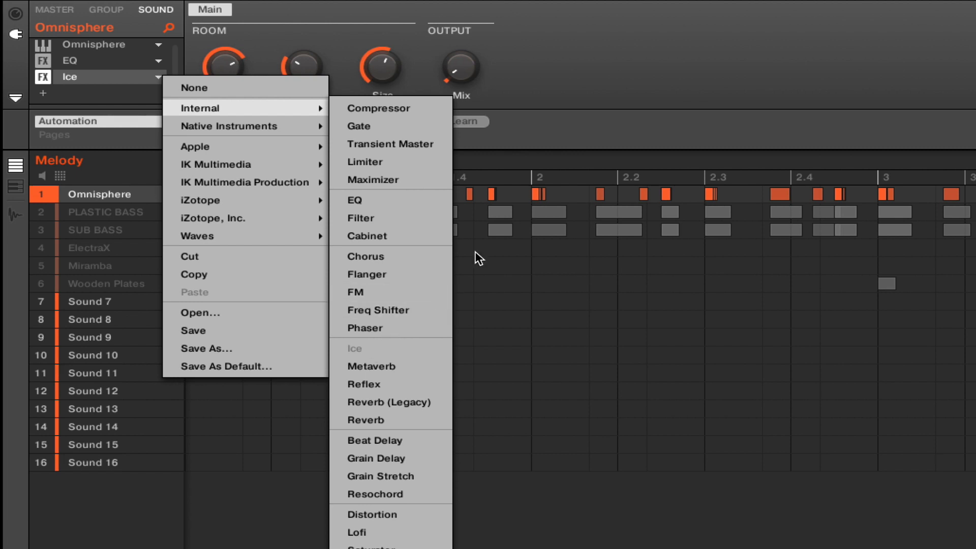
click(569, 103)
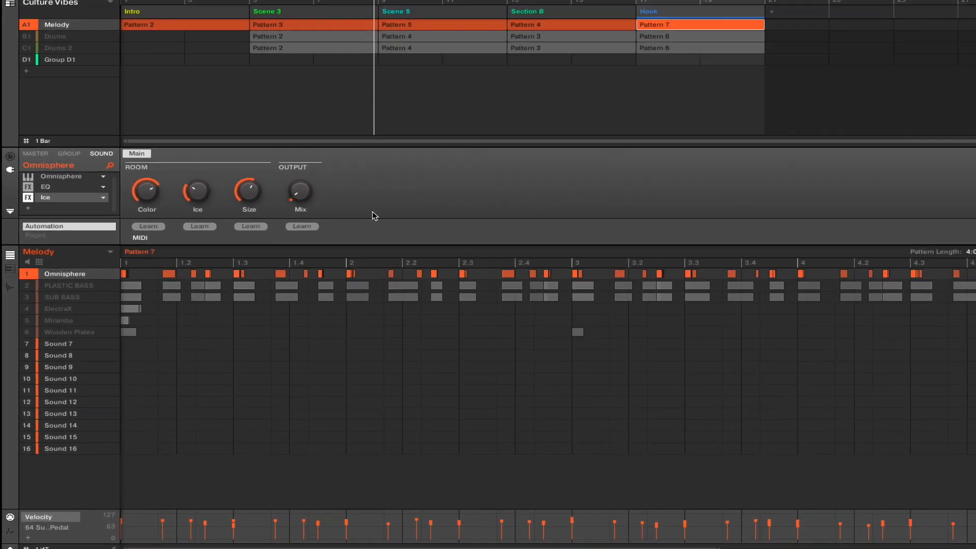
Play the Omnisphere melody and compare it with the Ice effect bypassed and enabled.
key(space)
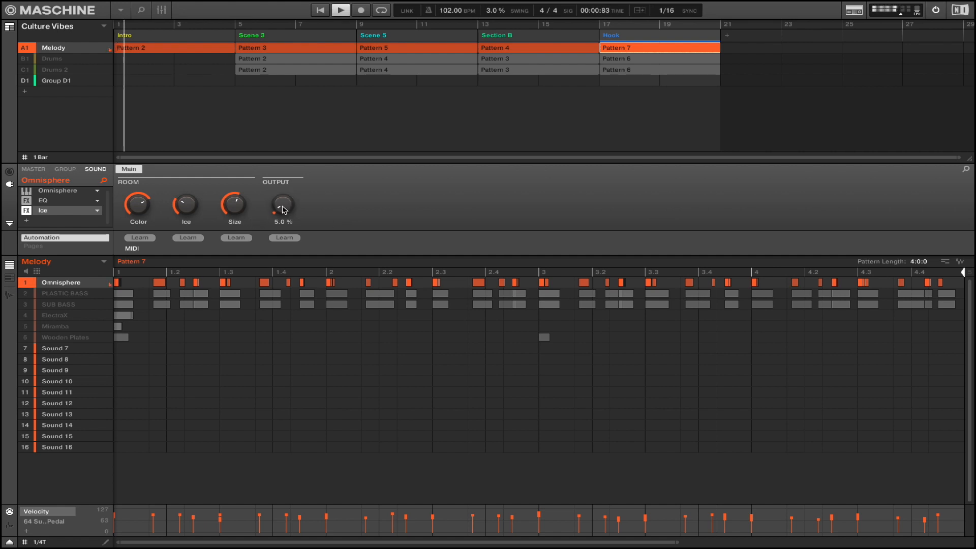
click(27, 211)
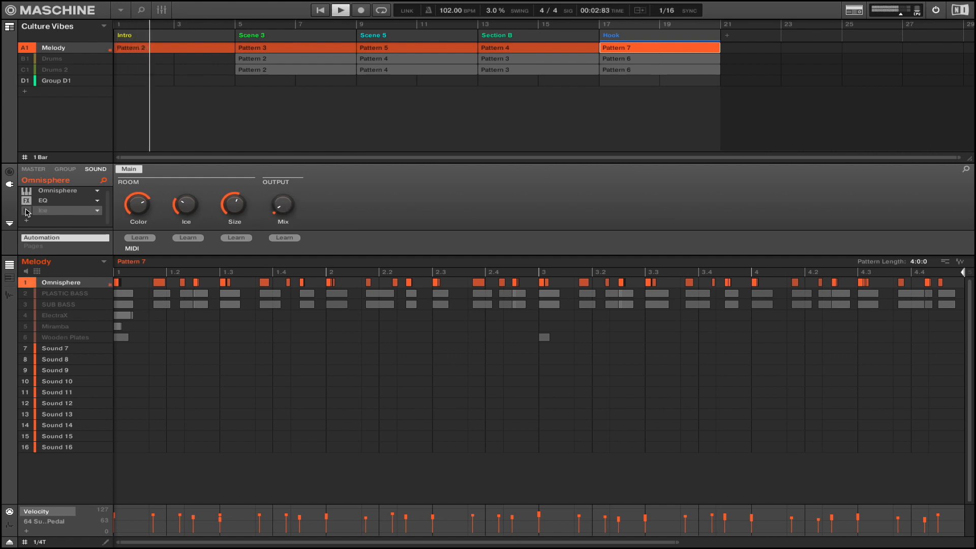
click(27, 211)
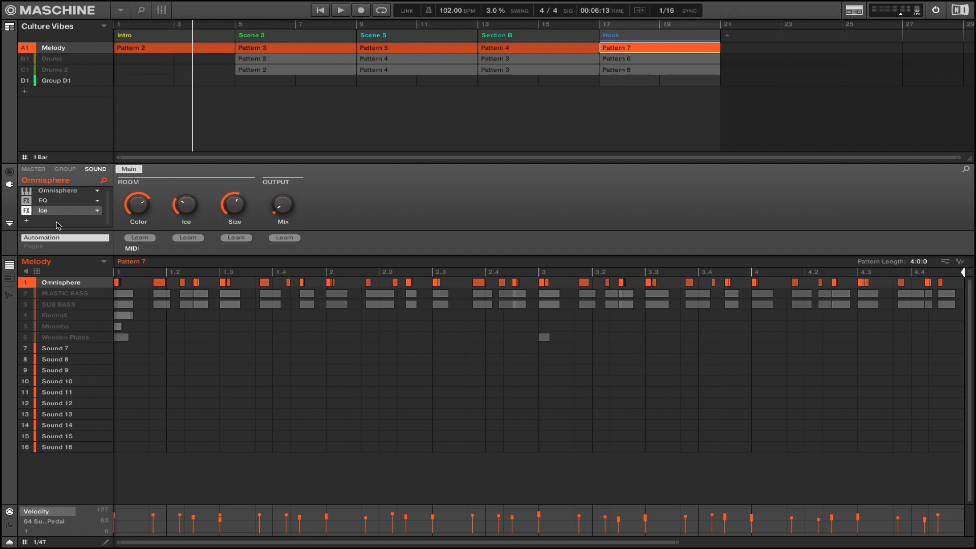
Solo and select the PLASTIC BASS sound, and view its Element synthesizer window before closing it.
click(25, 295)
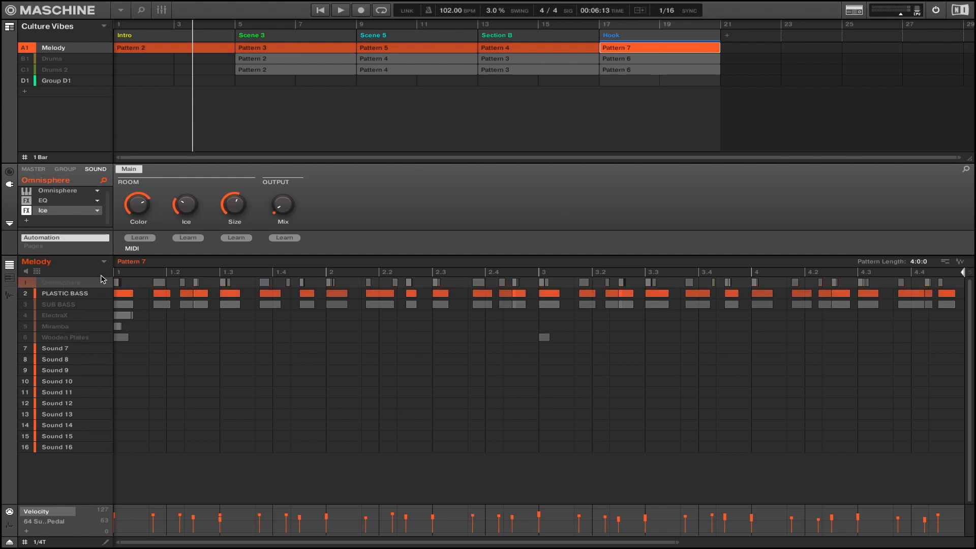
click(73, 294)
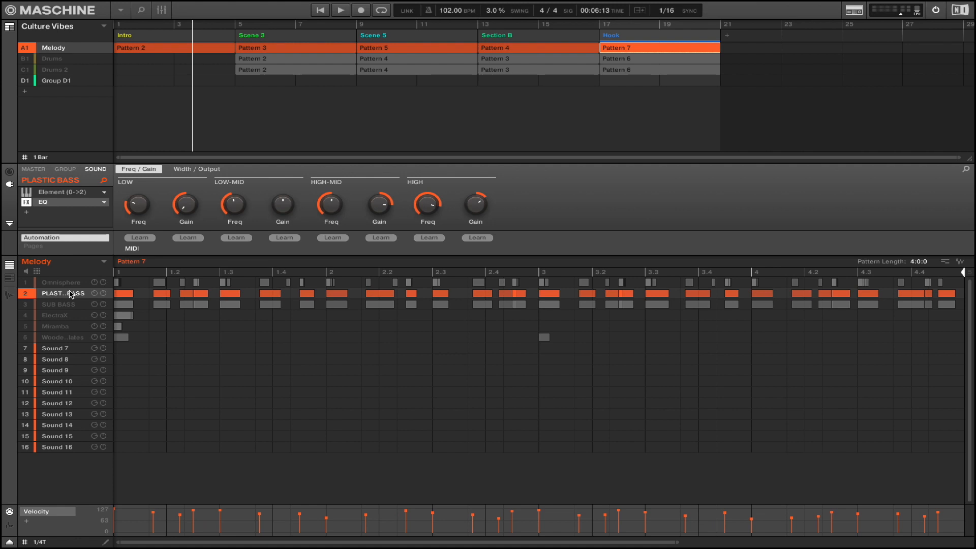
double_click(46, 193)
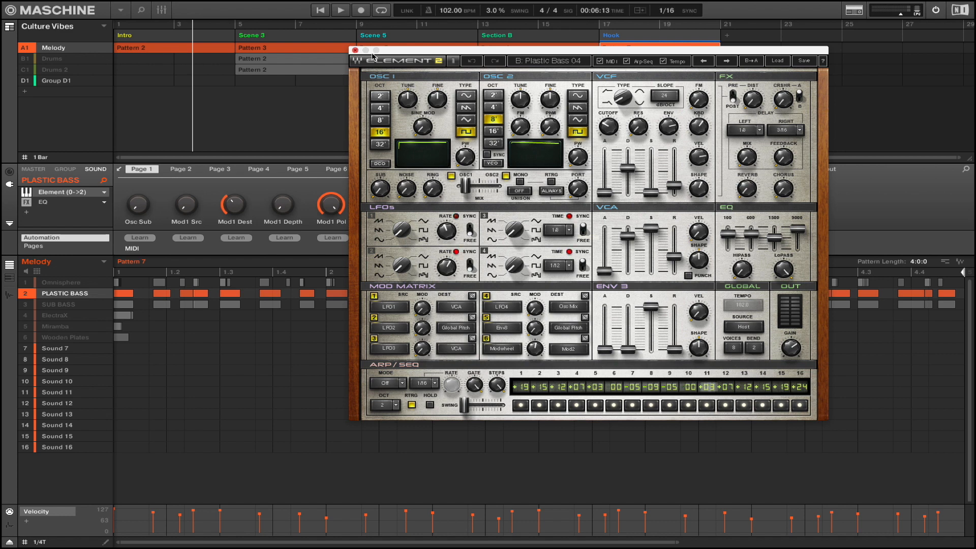
click(355, 50)
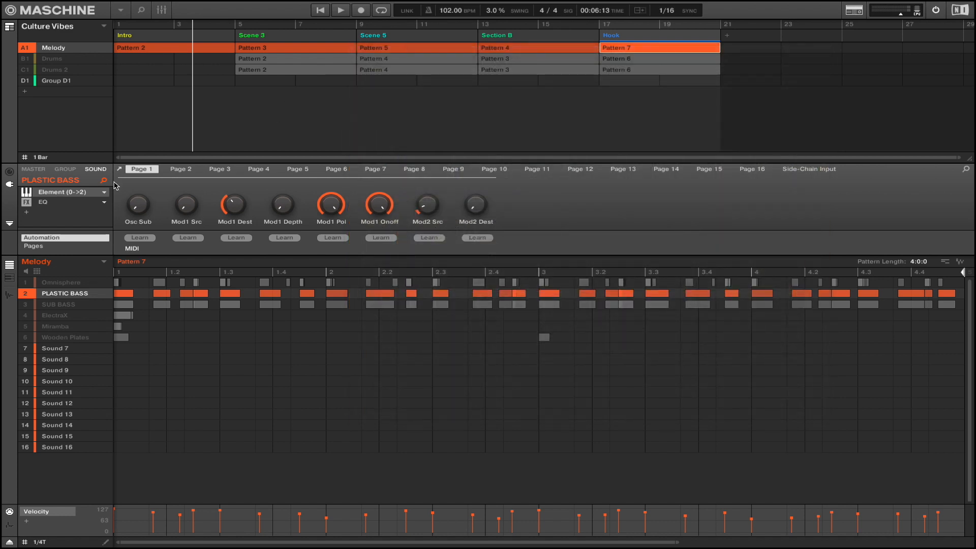
Bypass the EQ on the PLASTIC BASS sound and audition the unprocessed bass.
click(25, 204)
key(space)
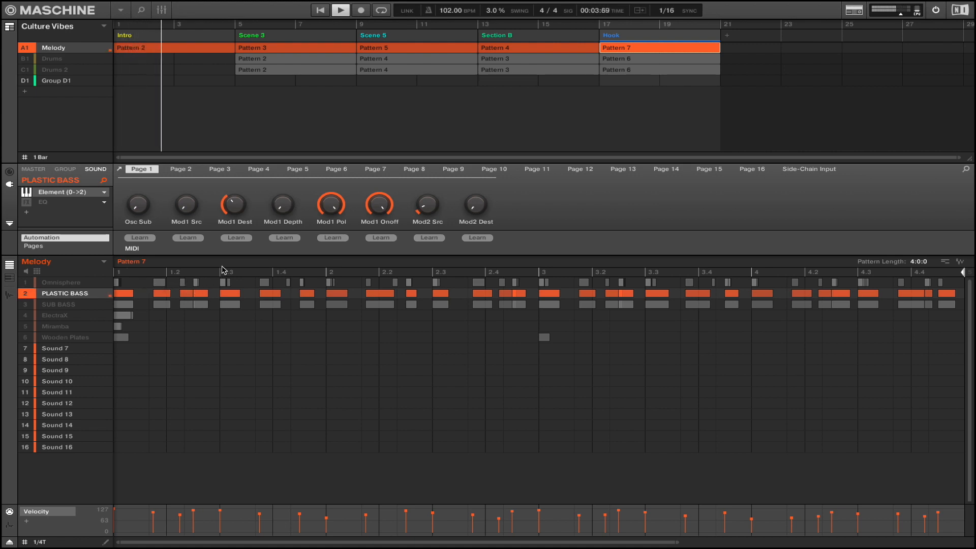
key(space)
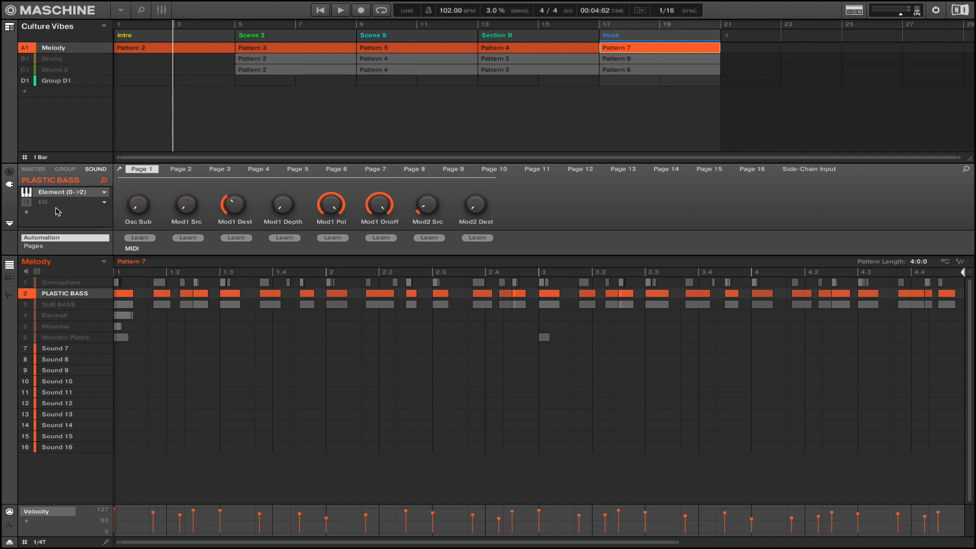
Re-enable the EQ on the PLASTIC BASS sound, show its frequency and gain parameters, and audition the processed bass.
click(27, 202)
click(61, 205)
key(space)
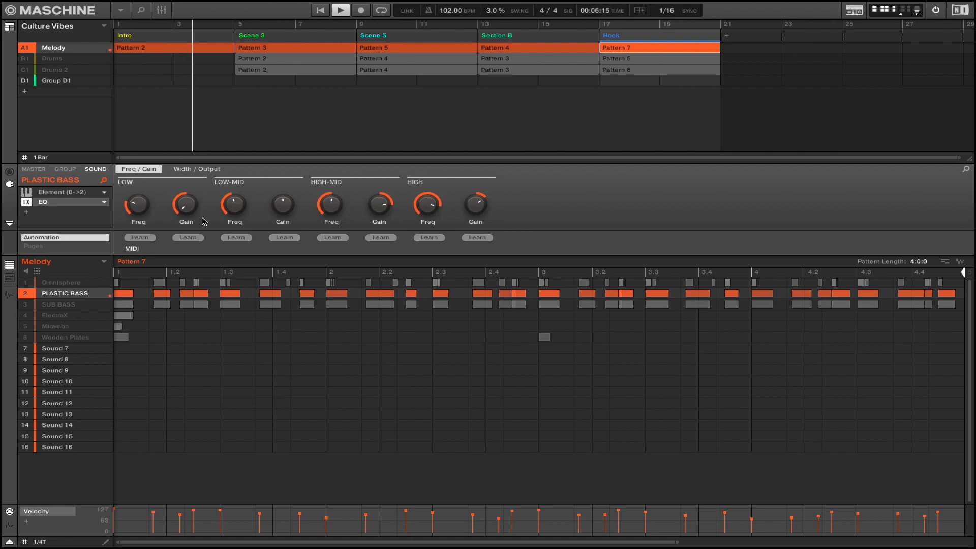
key(space)
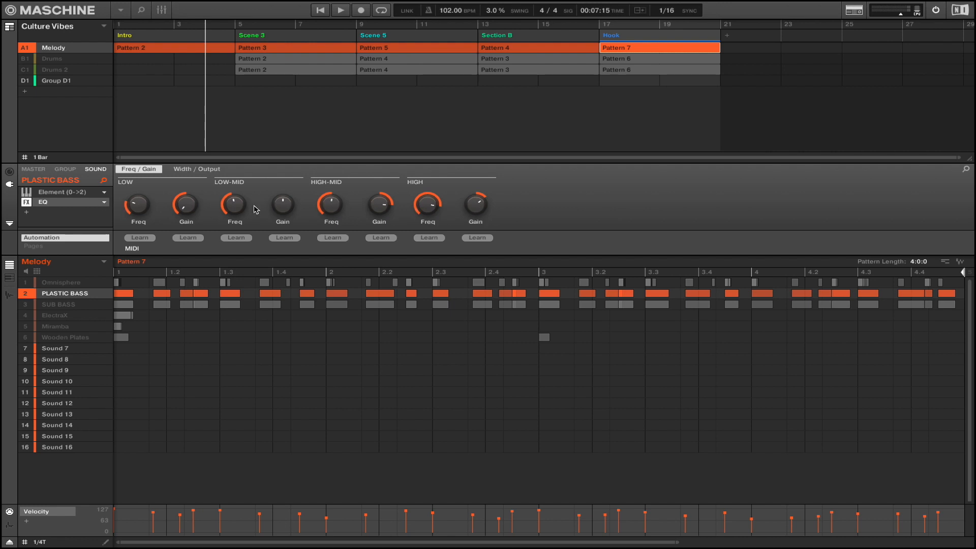
key(space)
key(space)
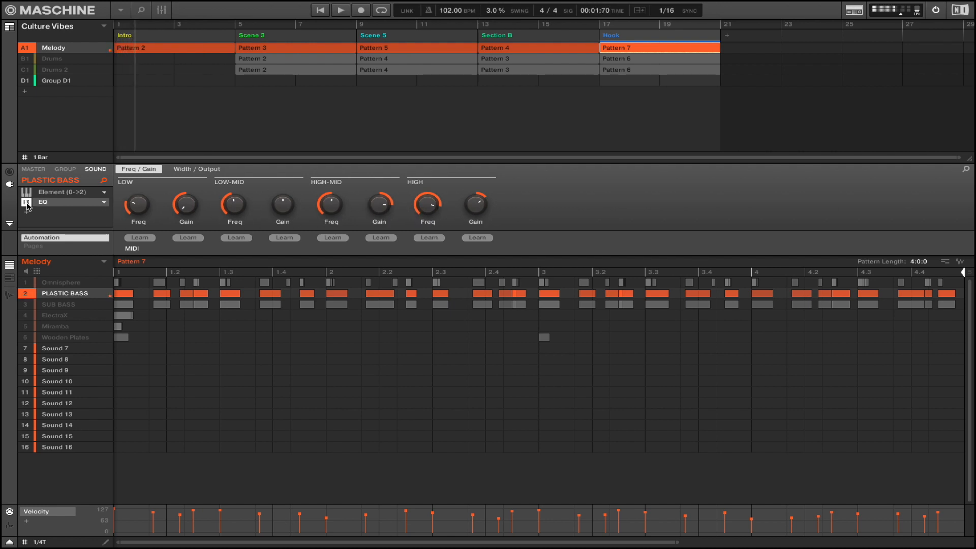
Play the PLASTIC BASS sound and compare it with the EQ bypassed and re-enabled before stopping playback.
key(space)
click(27, 204)
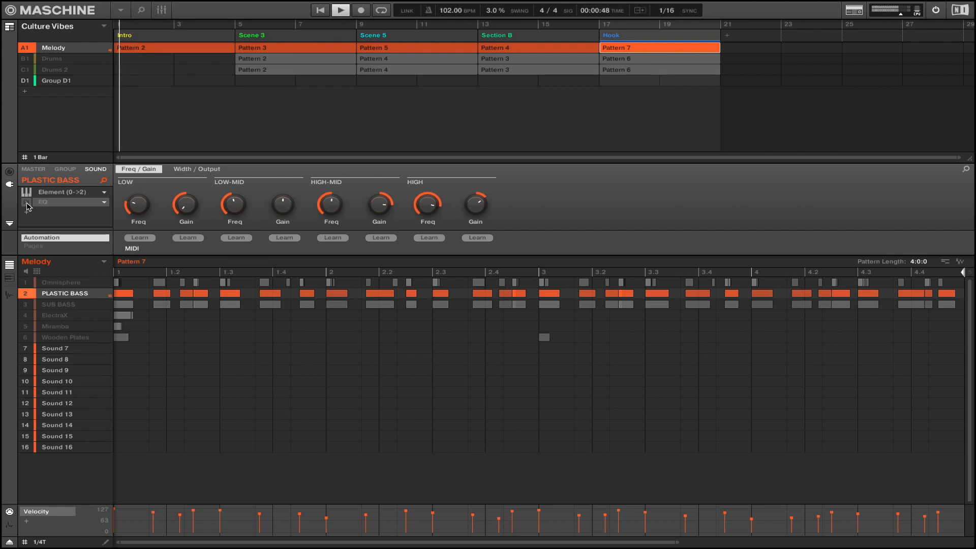
click(27, 204)
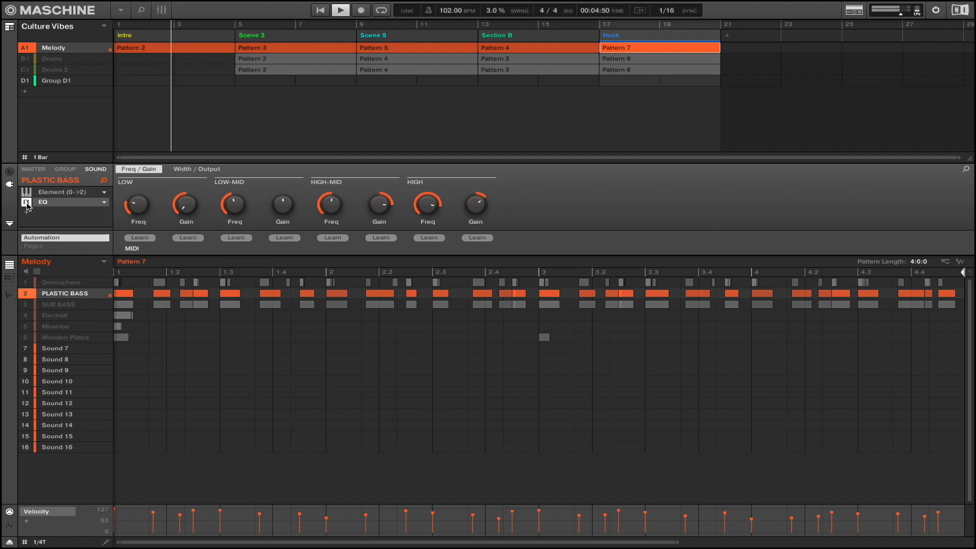
key(space)
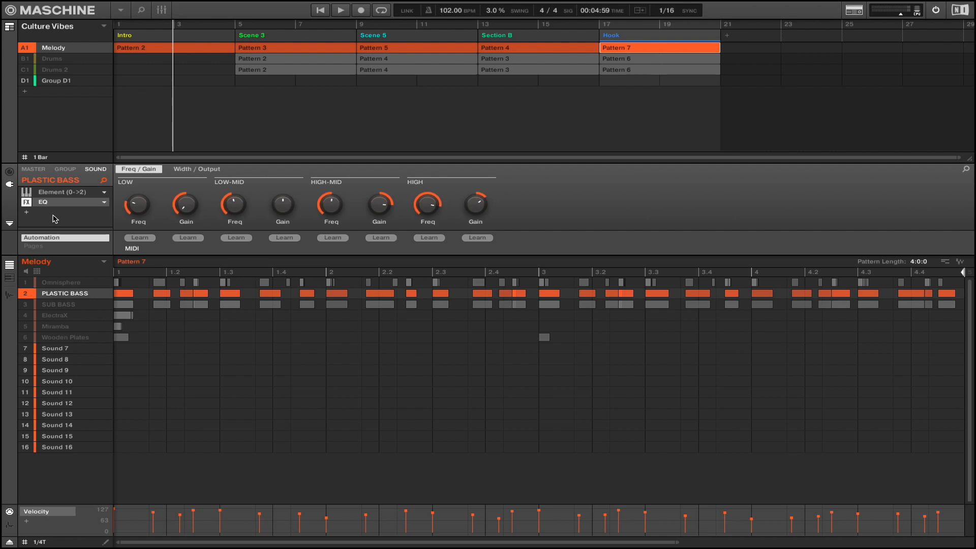
Unmute and select the SUB BASS sound, and view its Massive synthesizer window before closing it.
click(27, 305)
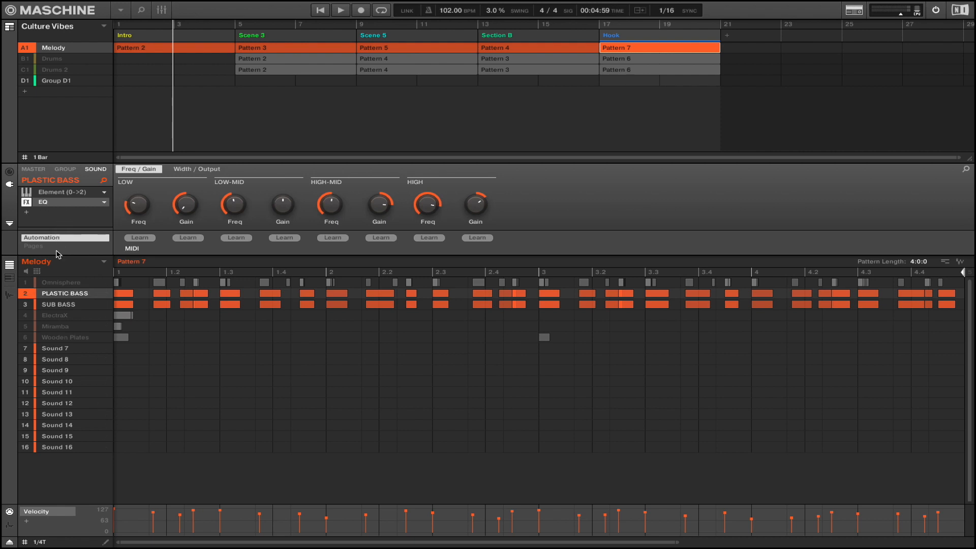
click(51, 305)
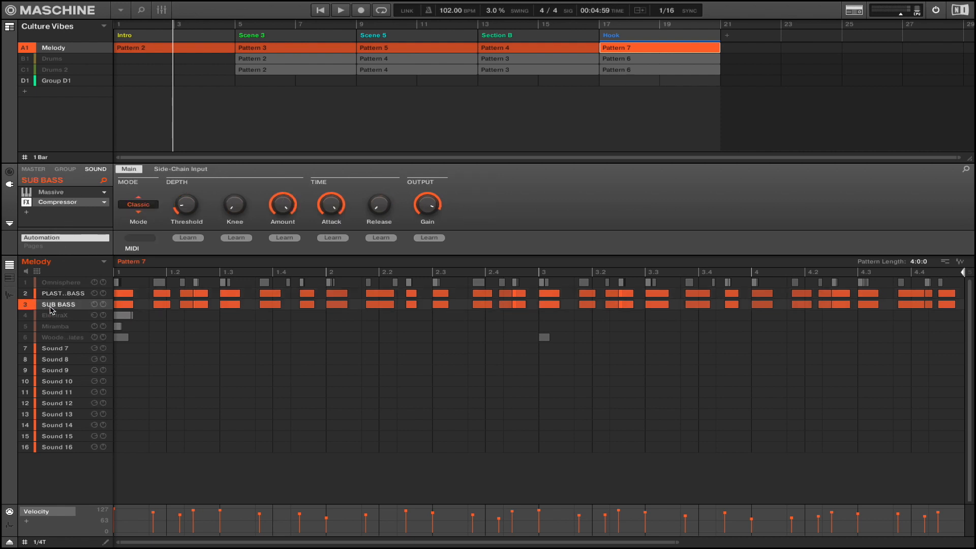
double_click(58, 195)
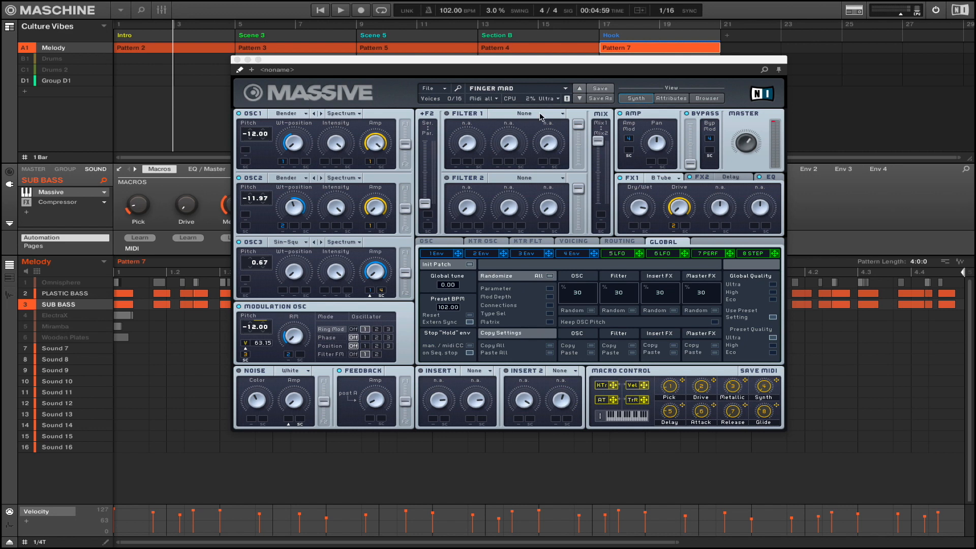
click(237, 59)
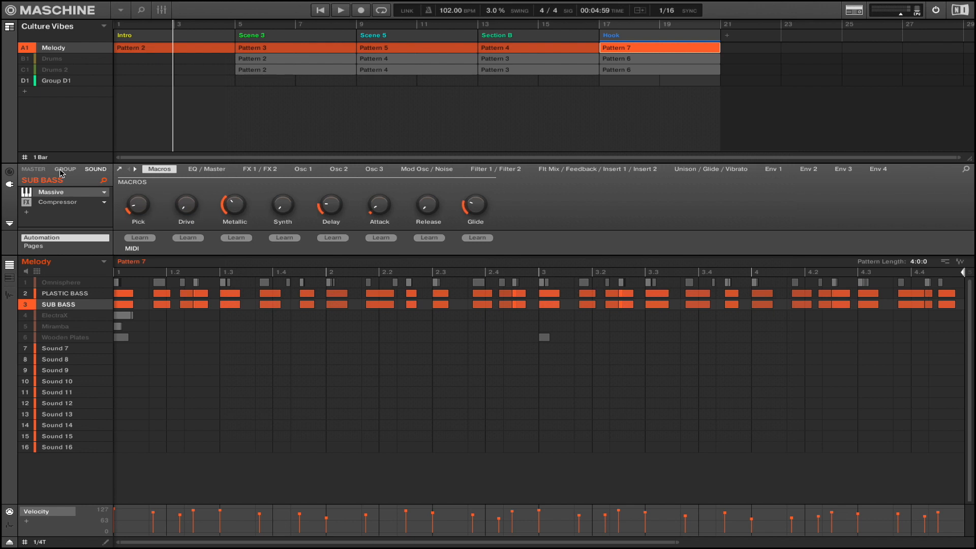
Mute PLASTIC BASS and audition SUB BASS alone with its Compressor bypassed, re-enabling the Compressor after playback.
click(26, 295)
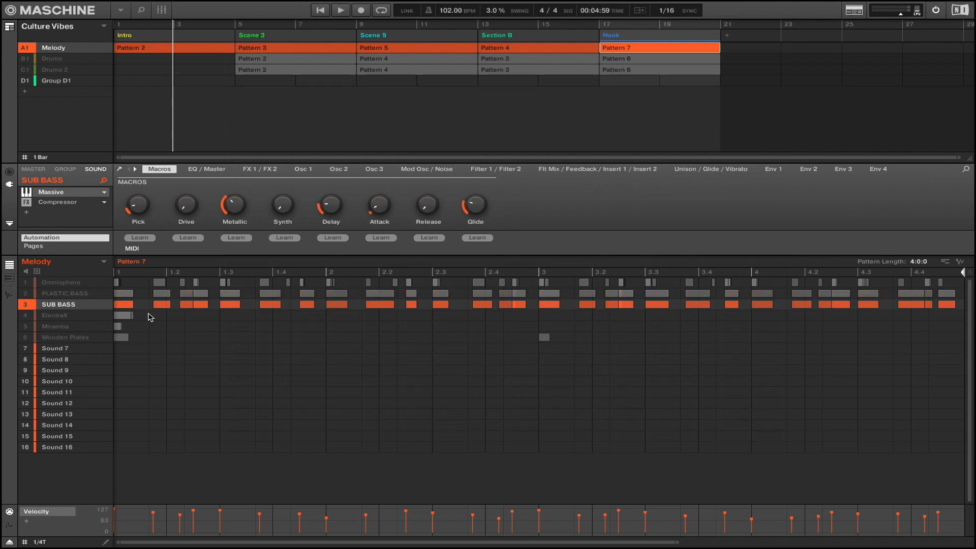
click(26, 204)
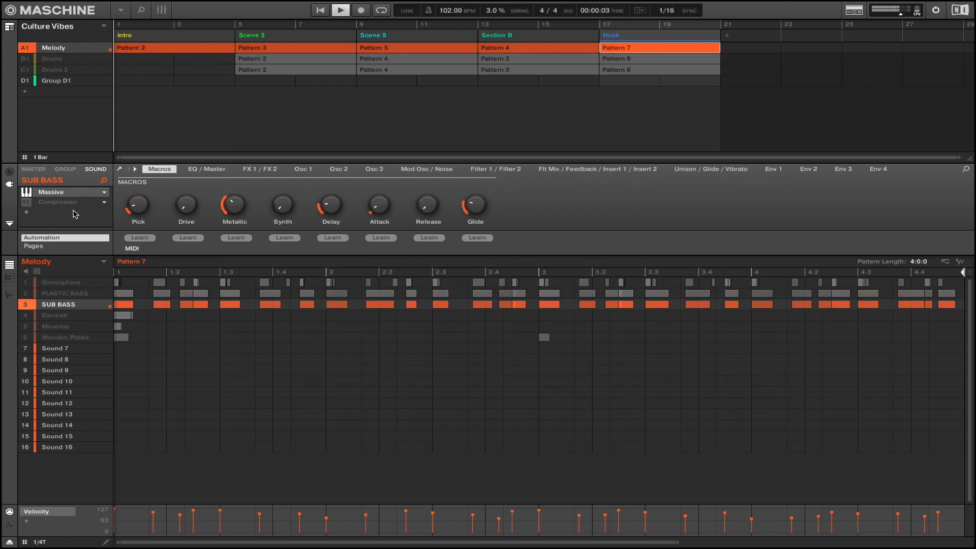
key(space)
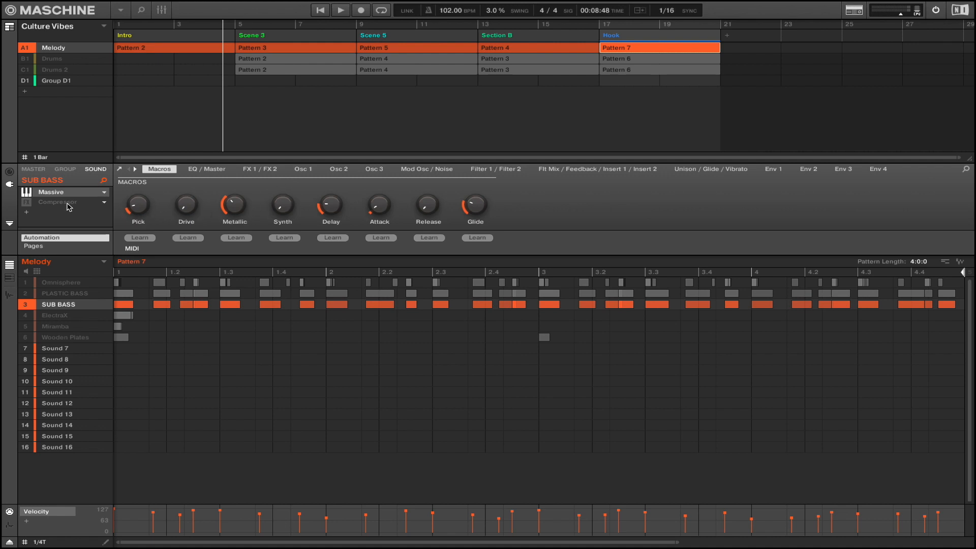
click(26, 203)
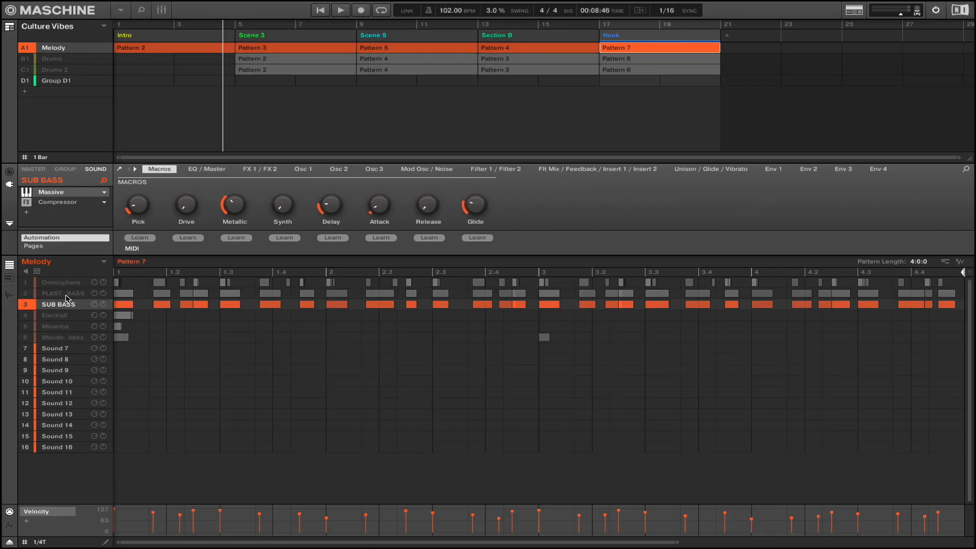
Unmute PLASTIC BASS to audition both basses together, and add Omnisphere to the playback from the start of Scene 3.
click(28, 296)
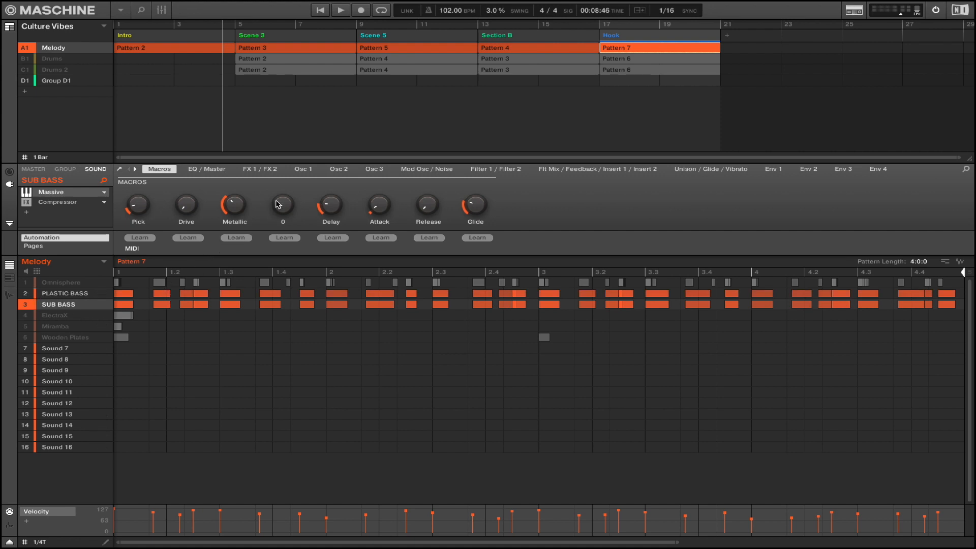
key(space)
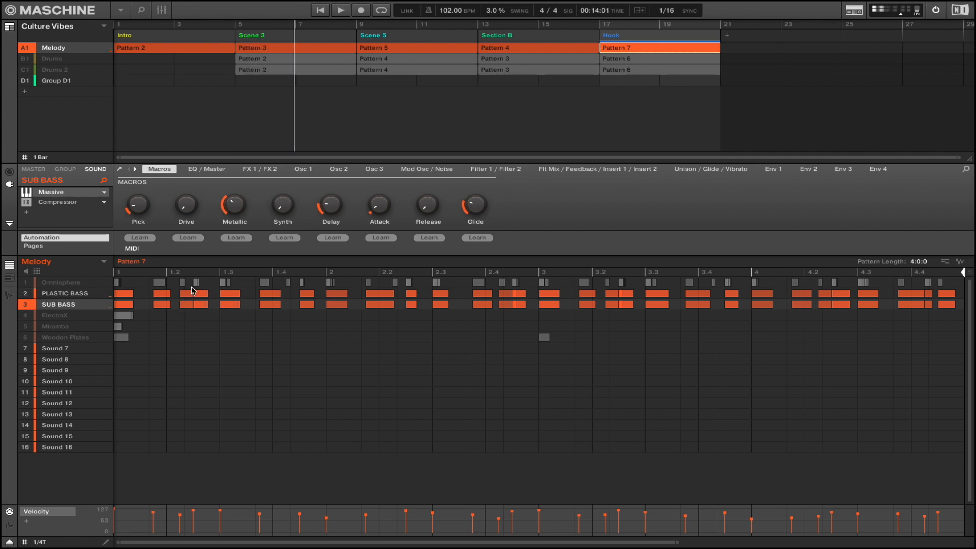
click(26, 283)
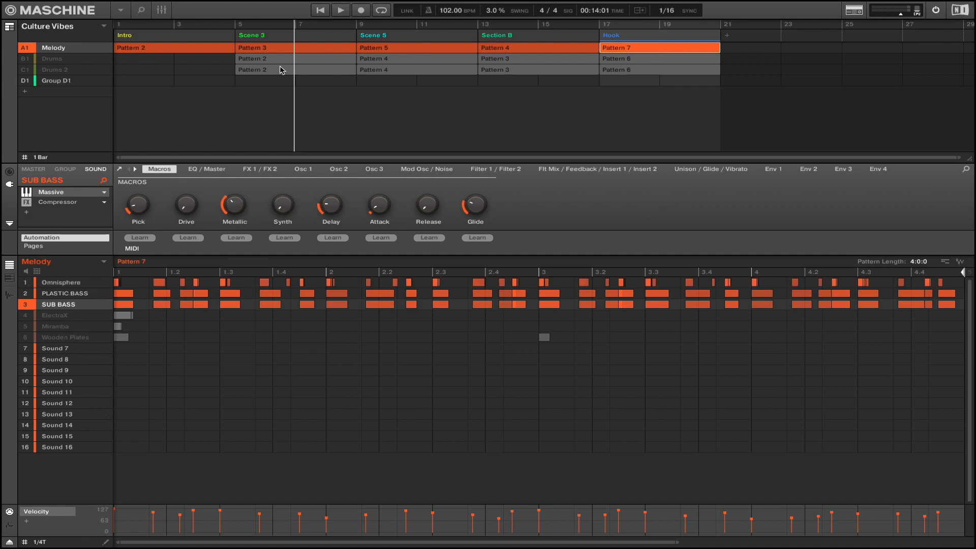
click(238, 28)
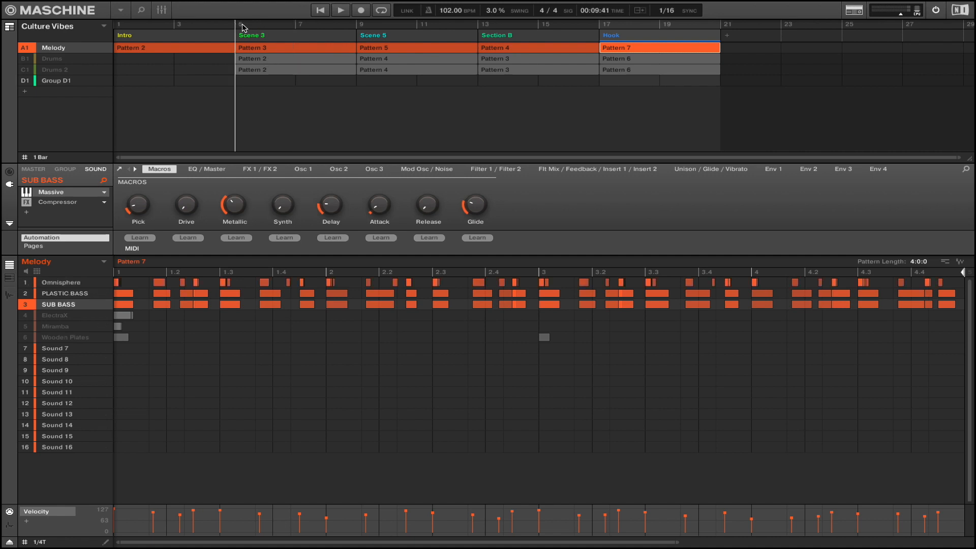
key(space)
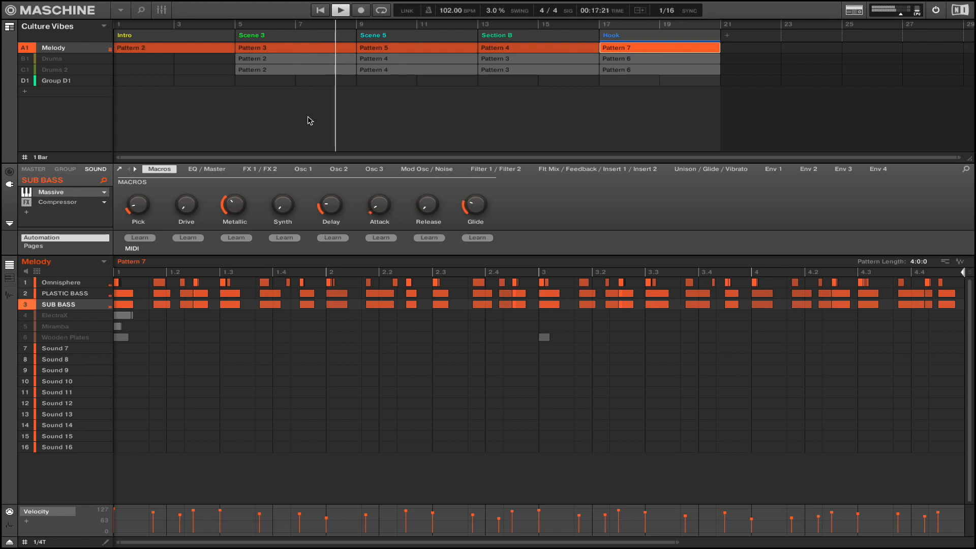
key(space)
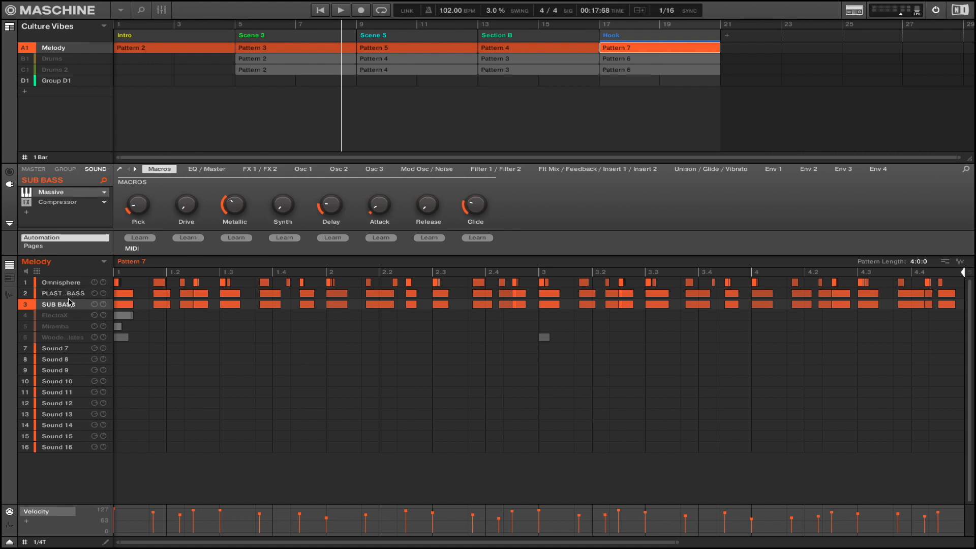
Select and solo the ElectraX sound with its synthesizer window open.
click(63, 316)
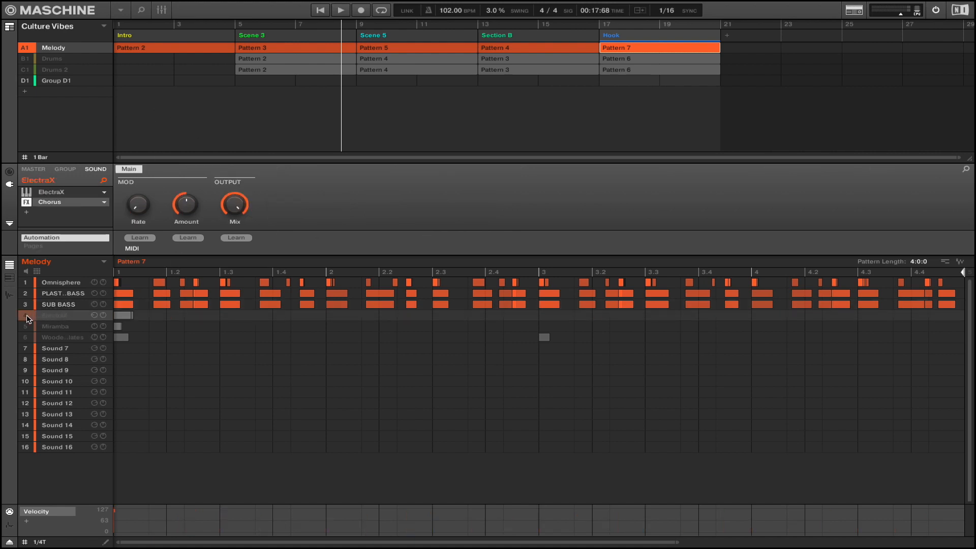
click(27, 316)
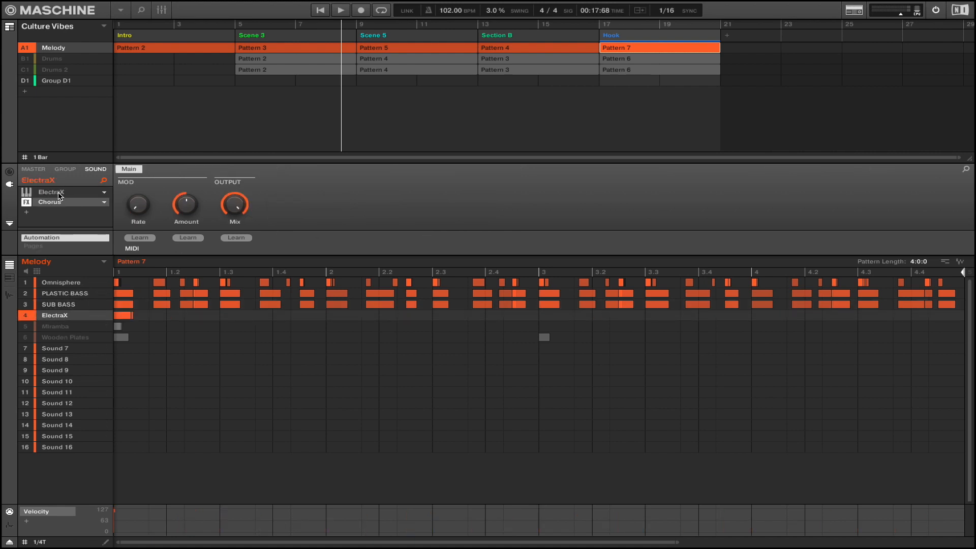
double_click(59, 194)
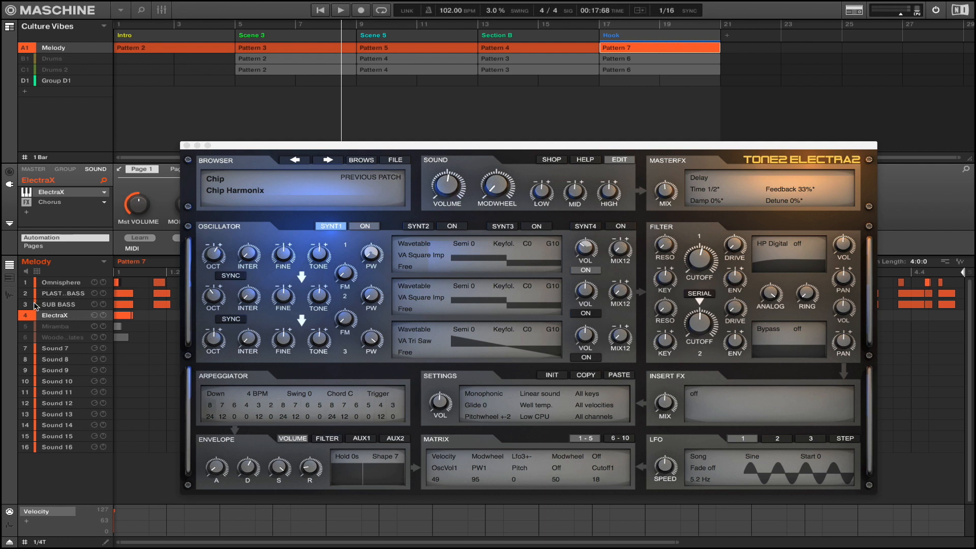
right_click(27, 316)
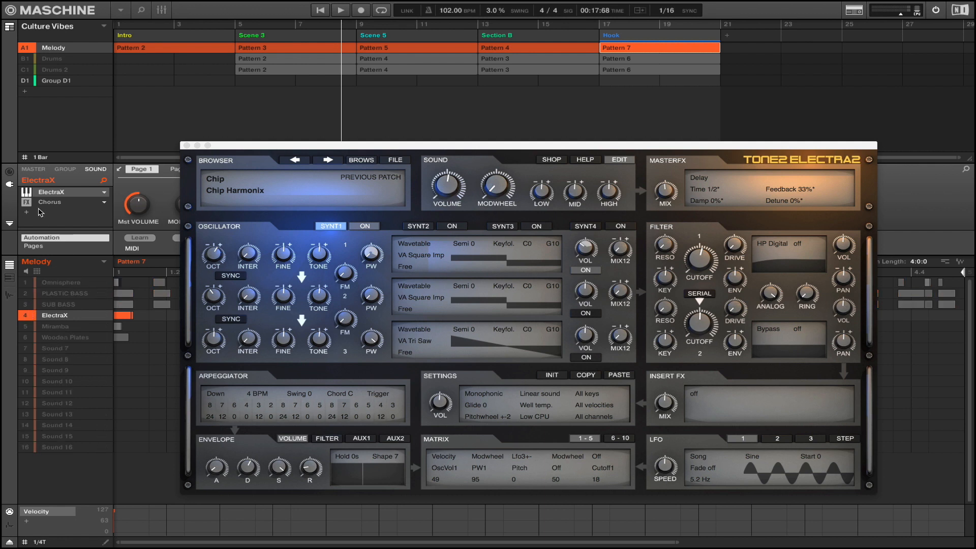
Audition the soloed ElectraX sound with its Chorus enabled from the start of Scene 3.
click(238, 35)
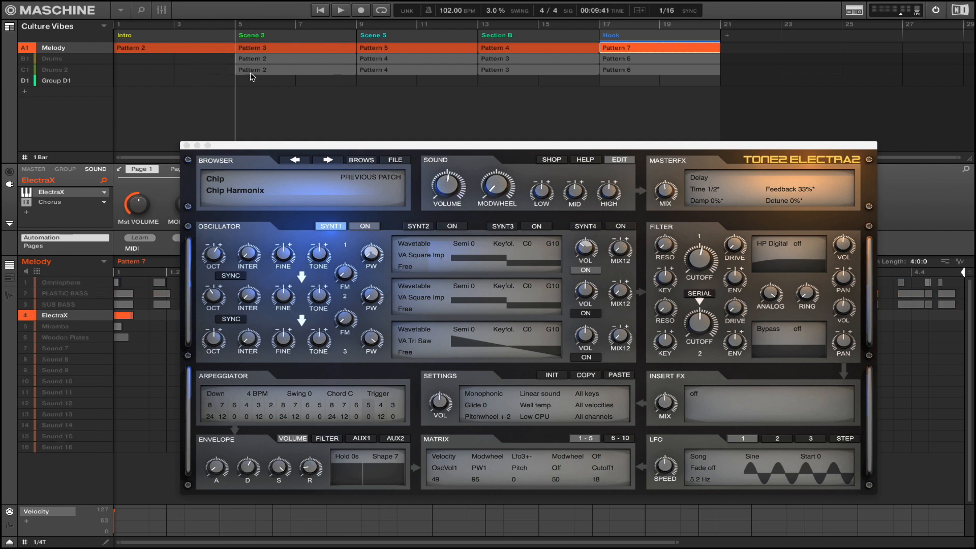
key(space)
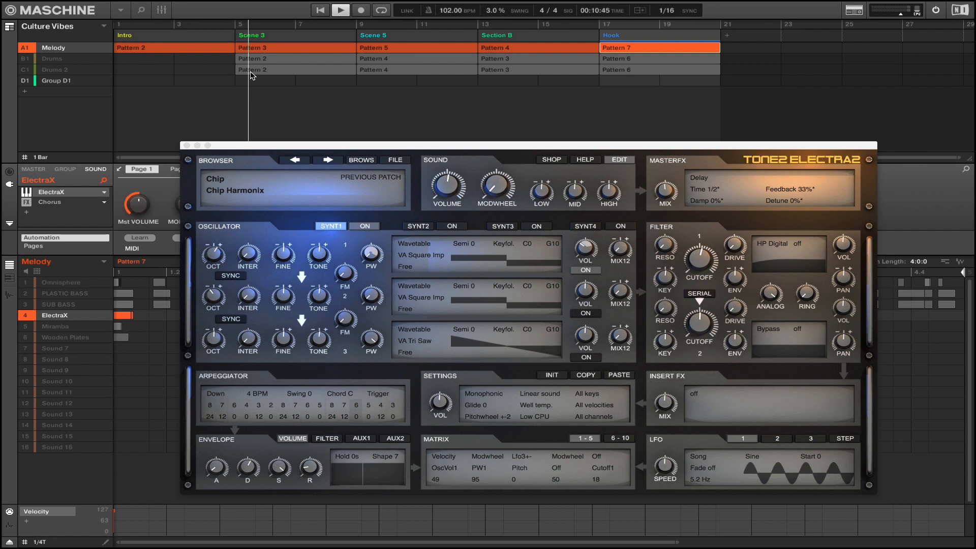
key(space)
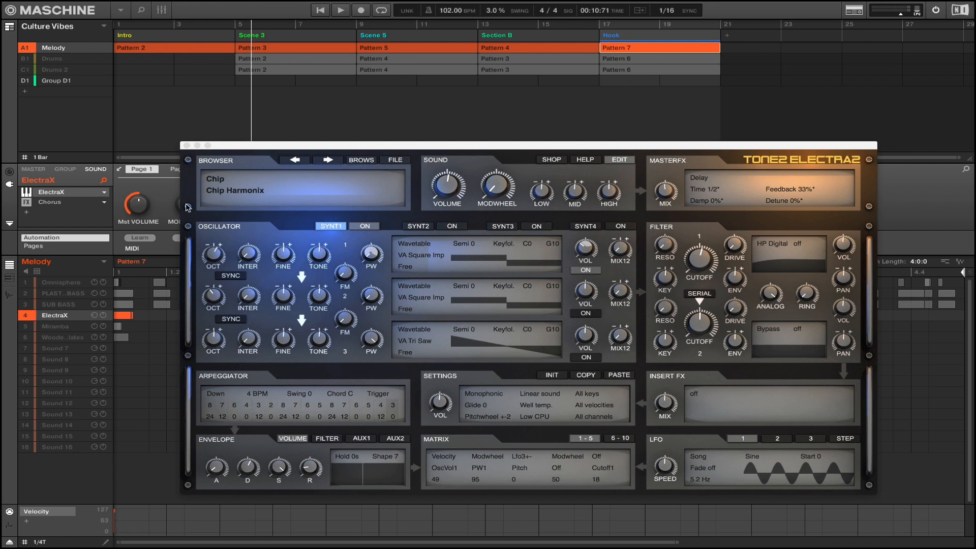
Return to the start of Scene 3 and audition ElectraX with the Chorus bypassed and with it re-enabled.
click(237, 25)
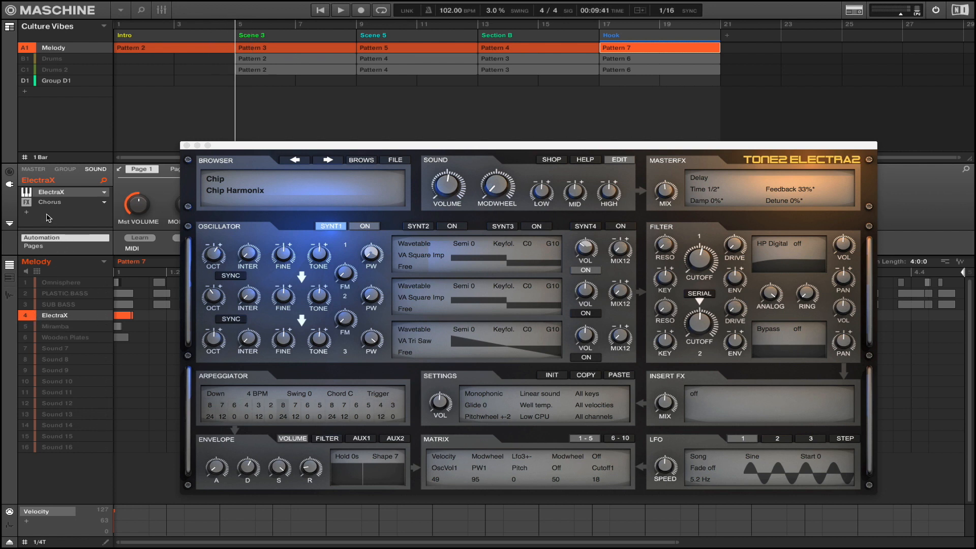
click(28, 203)
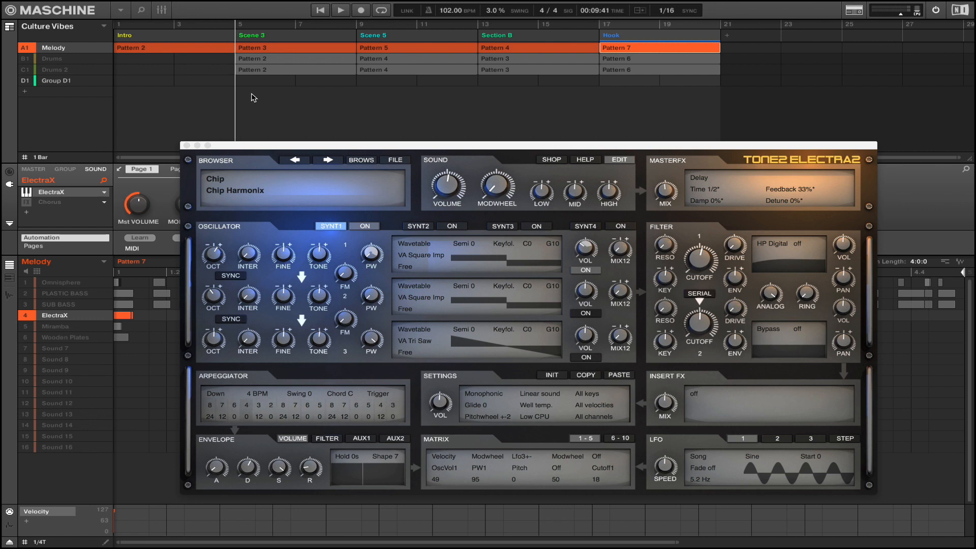
key(space)
key(space)
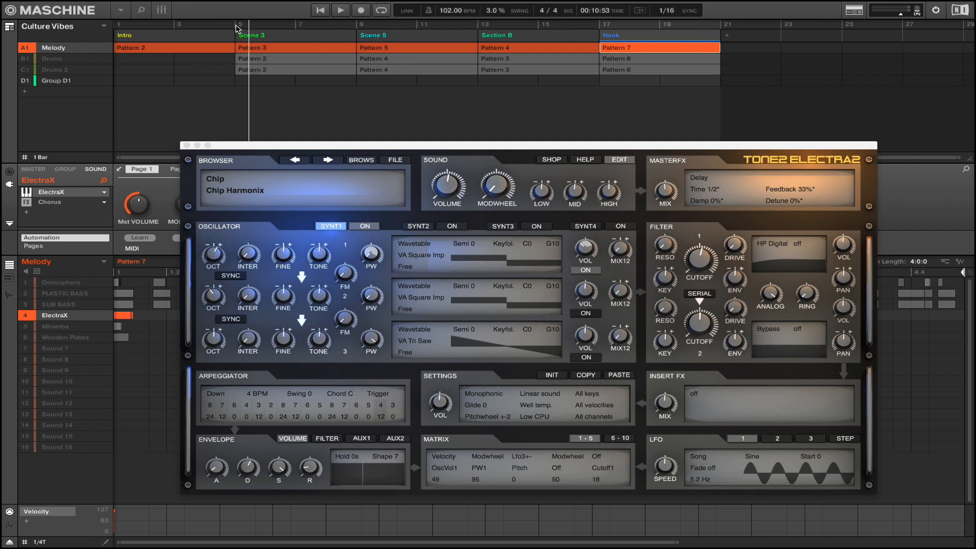
key(space)
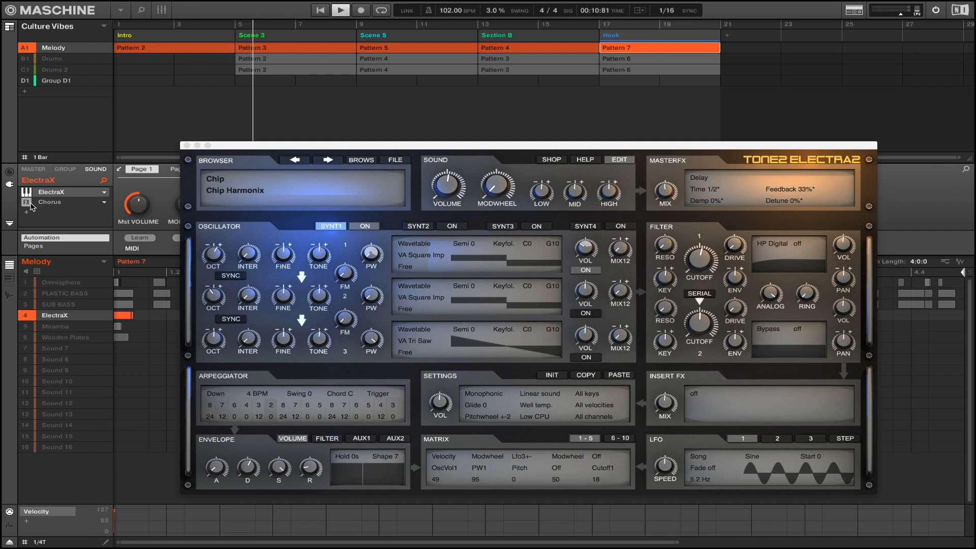
key(space)
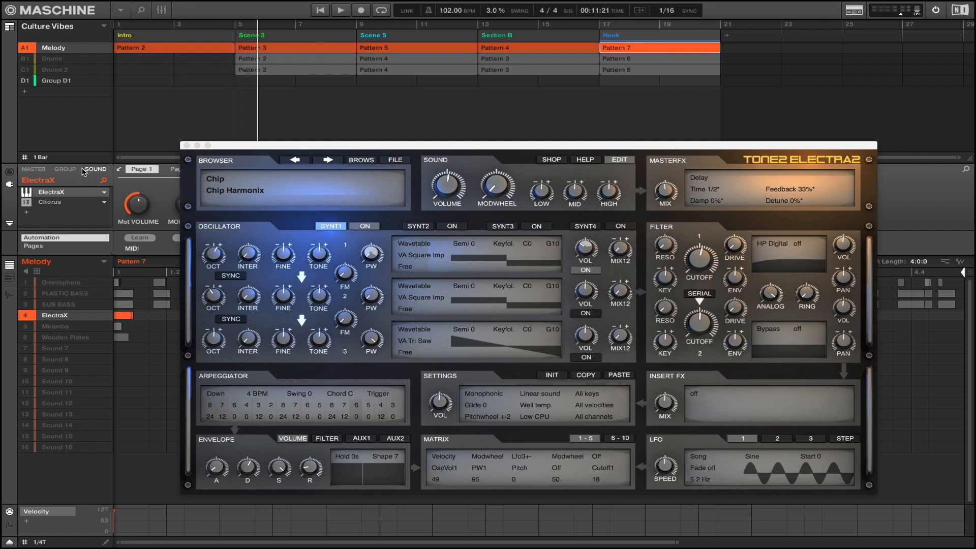
Turn on looping over Scene 3 from bar 5 to bar 9 and compare ElectraX with the Chorus bypassed and enabled.
key(super+l)
drag(606, 25, 239, 32)
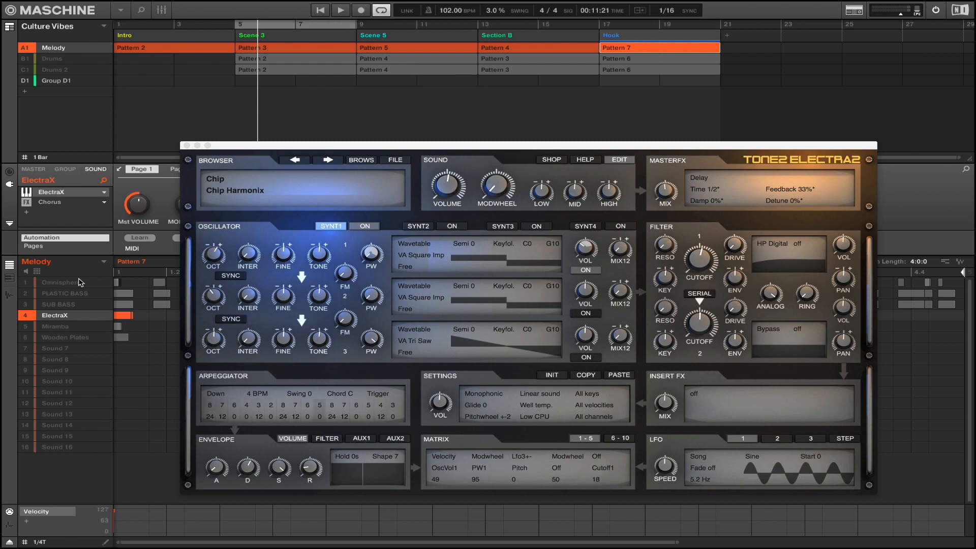
click(26, 203)
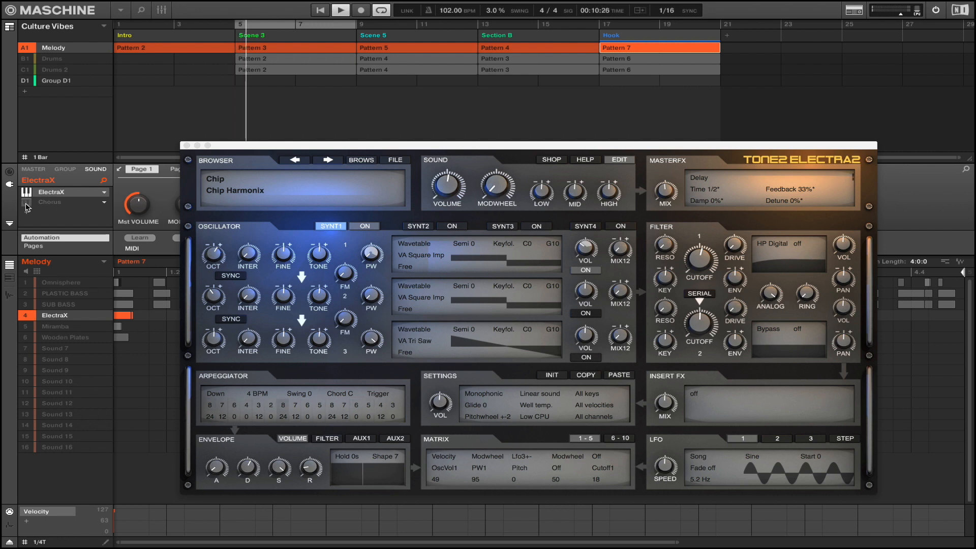
click(26, 203)
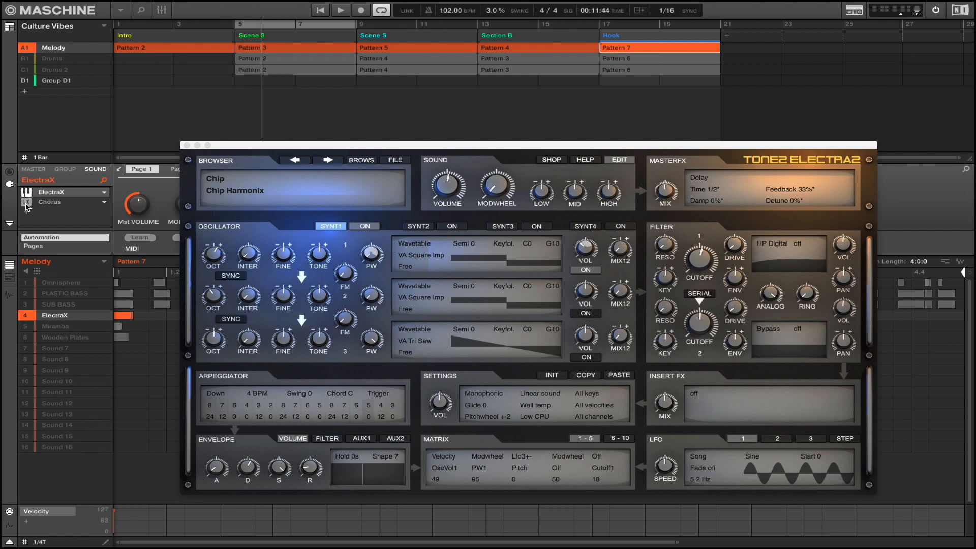
key(space)
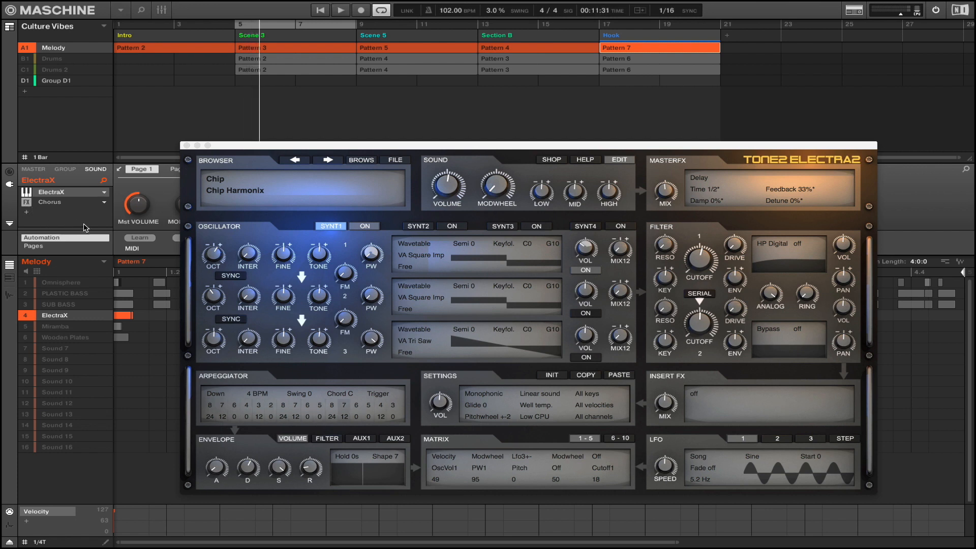
Audition the ElectraX sound with its Chorus on once more and close its synthesizer window.
key(space)
key(space)
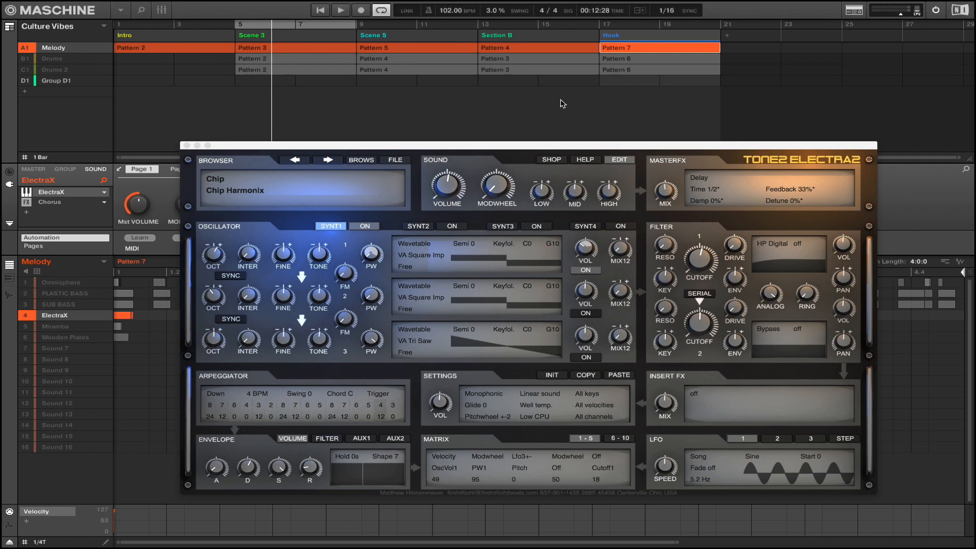
click(187, 145)
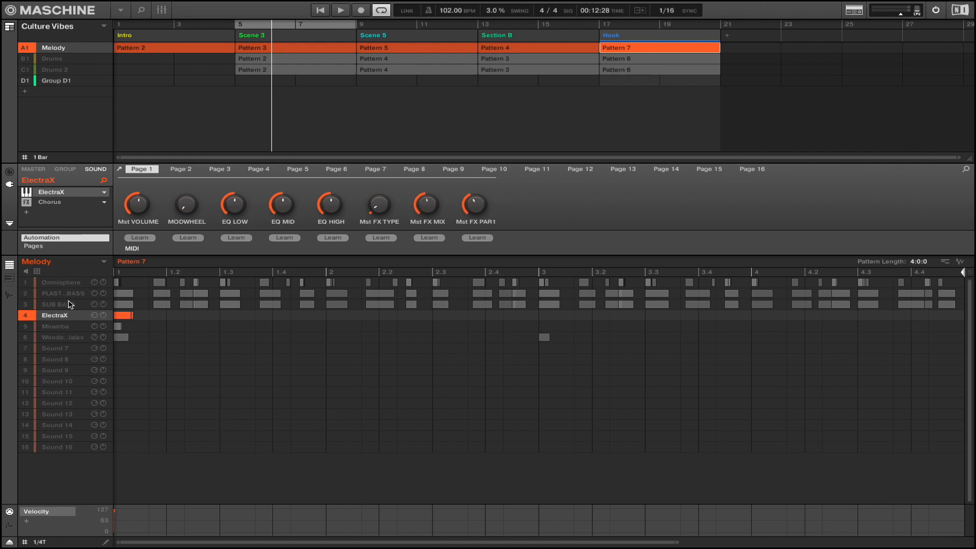
Unmute the Miramba sound in the Melody group and inspect its FM8 synthesizer window, closing it when finished.
click(56, 327)
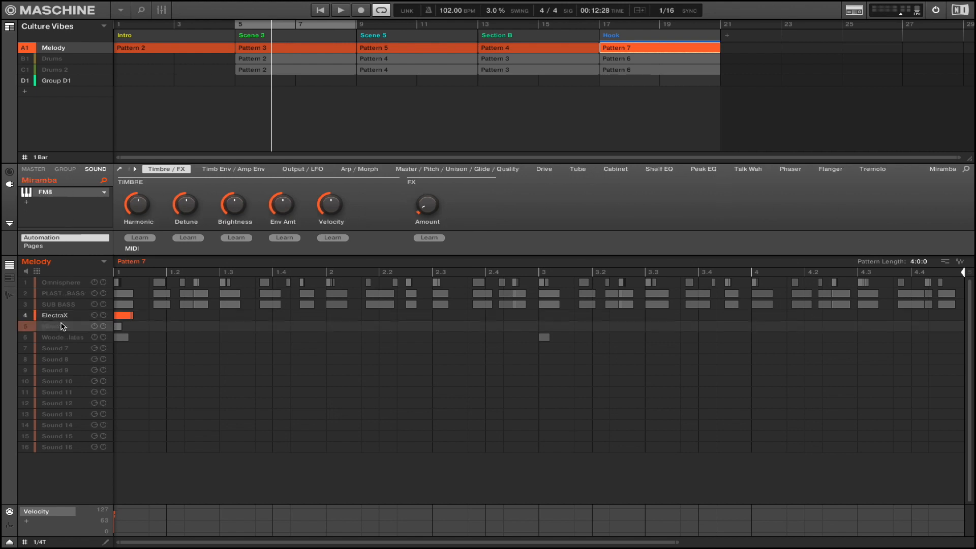
click(28, 328)
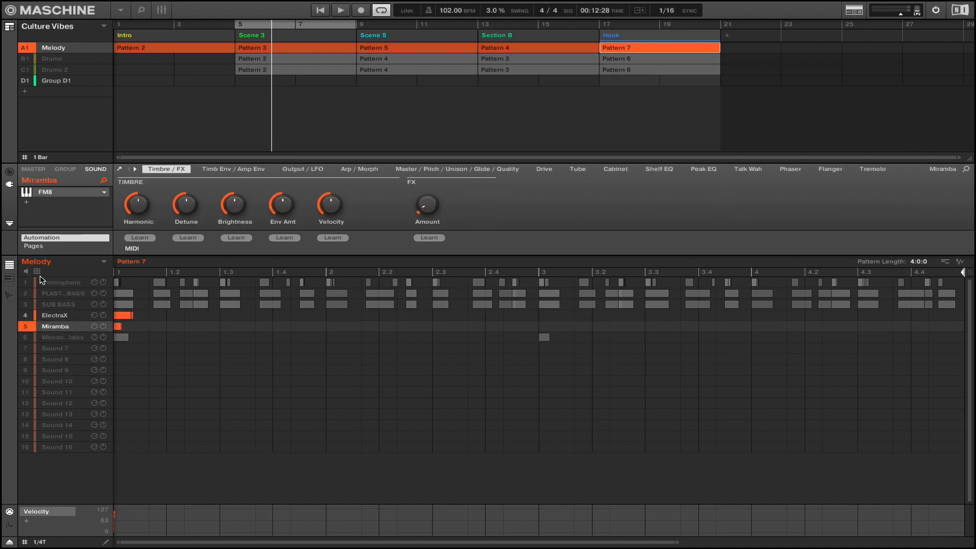
click(50, 194)
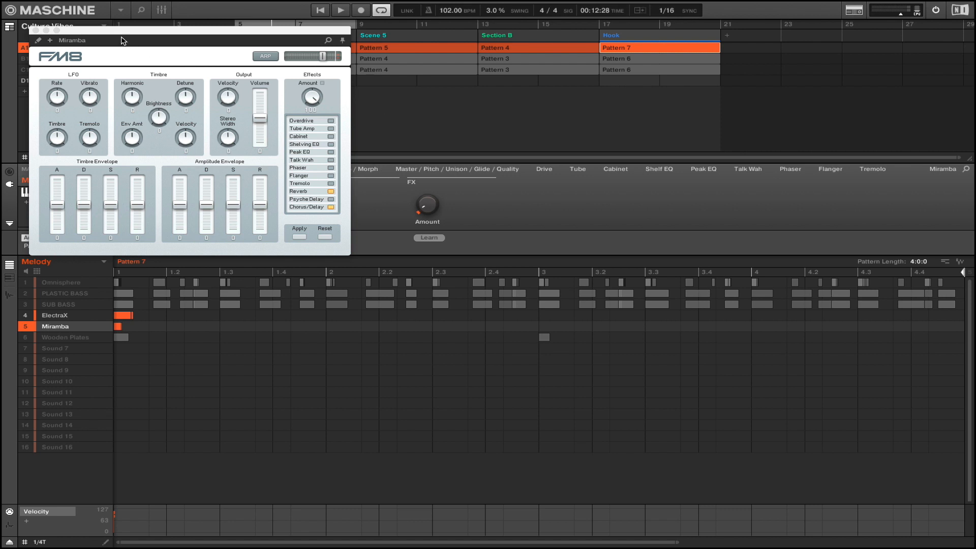
drag(122, 41, 185, 57)
click(175, 67)
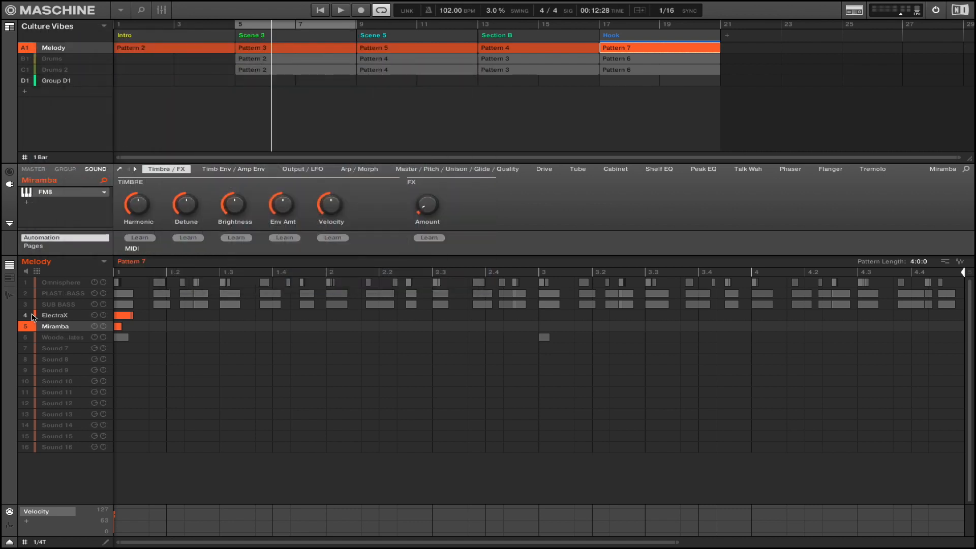
Loop Section B from bar 13 to bar 17 and audition the Miramba sound on its own.
key(space)
key(space)
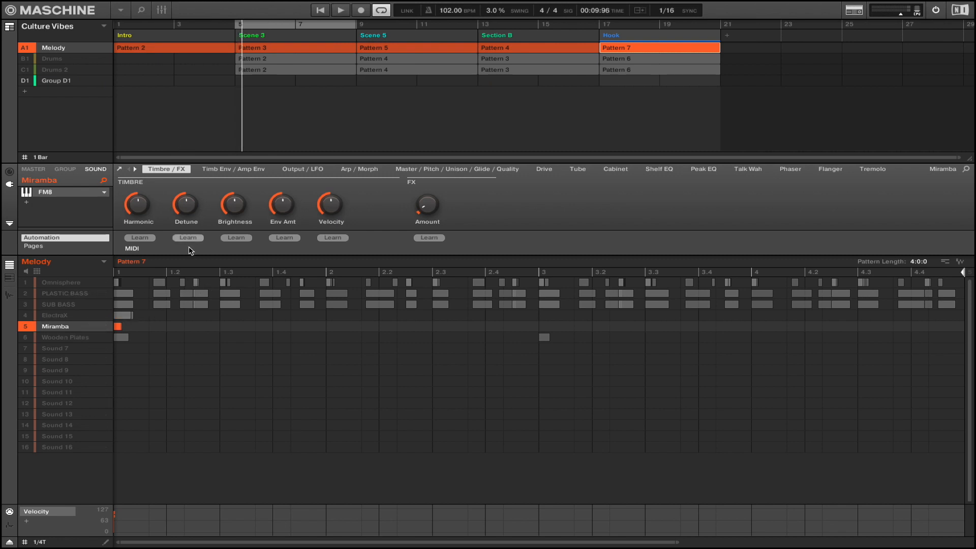
click(278, 49)
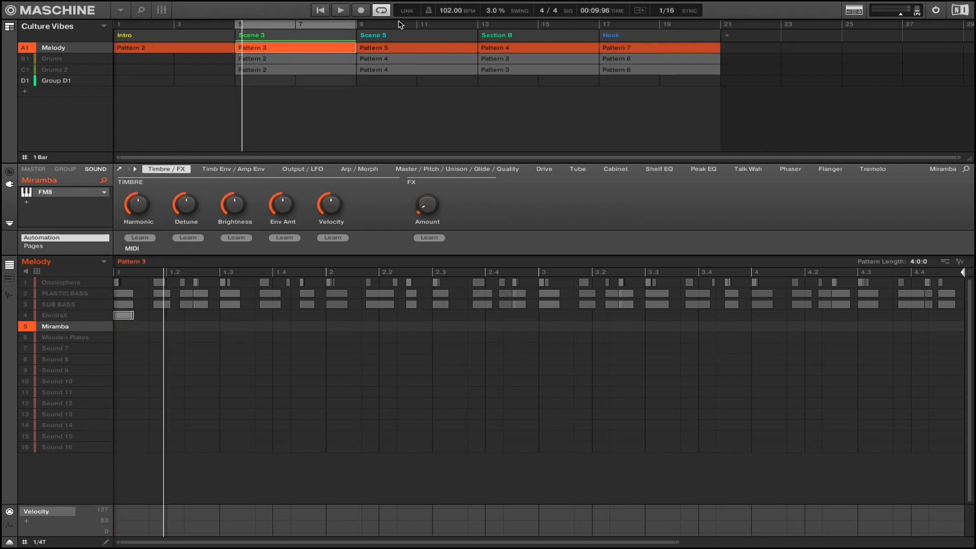
click(384, 49)
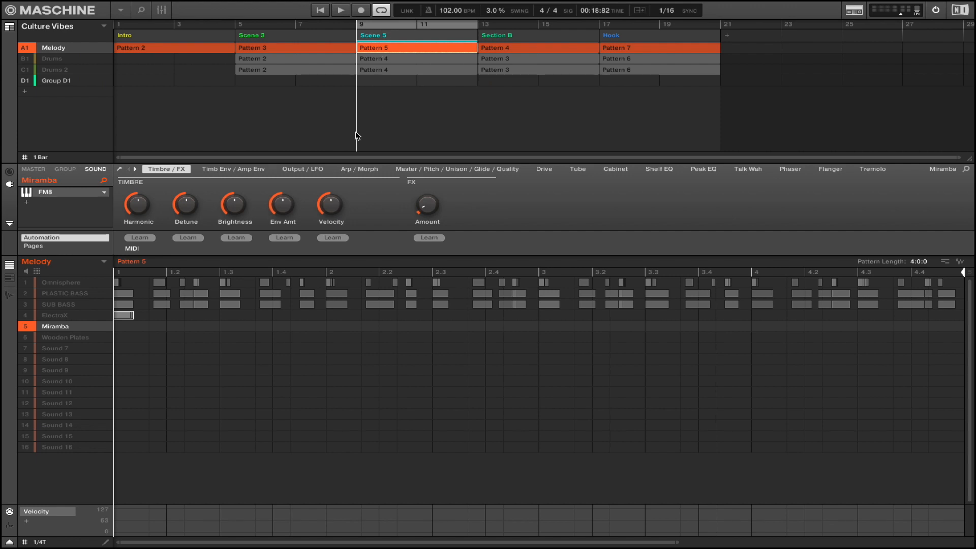
click(515, 34)
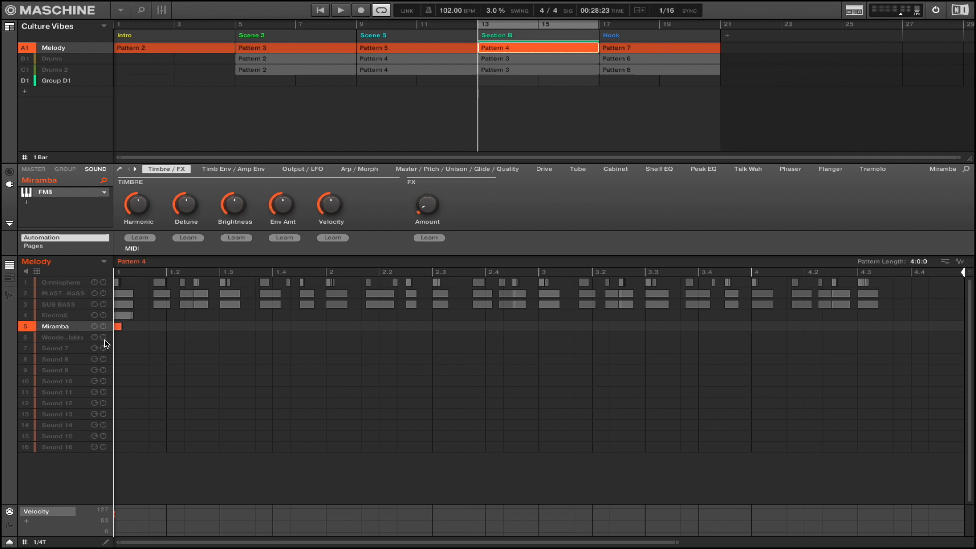
key(space)
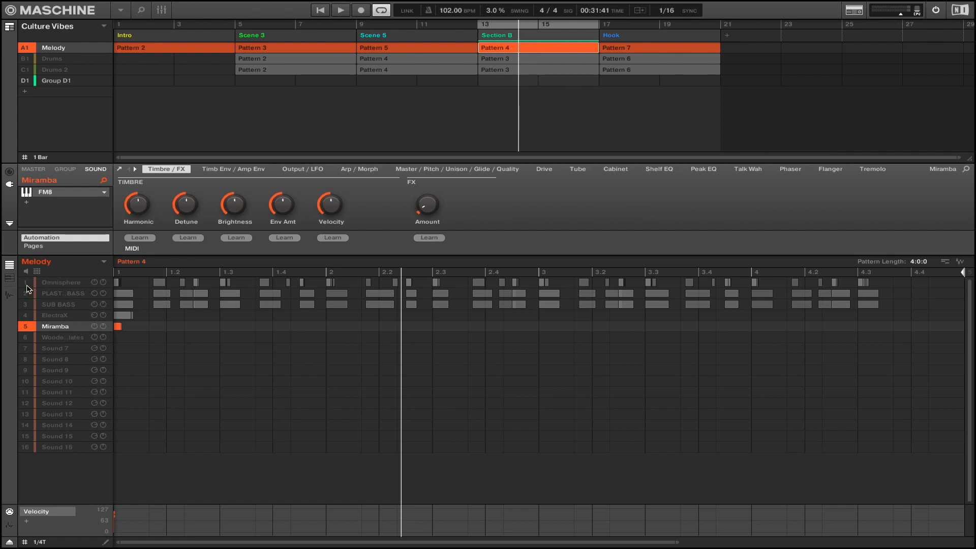
Unmute Omnisphere, PLASTIC BASS, SUB BASS and ElectraX, and play them together with Miramba in Section B.
drag(27, 286, 28, 308)
click(28, 315)
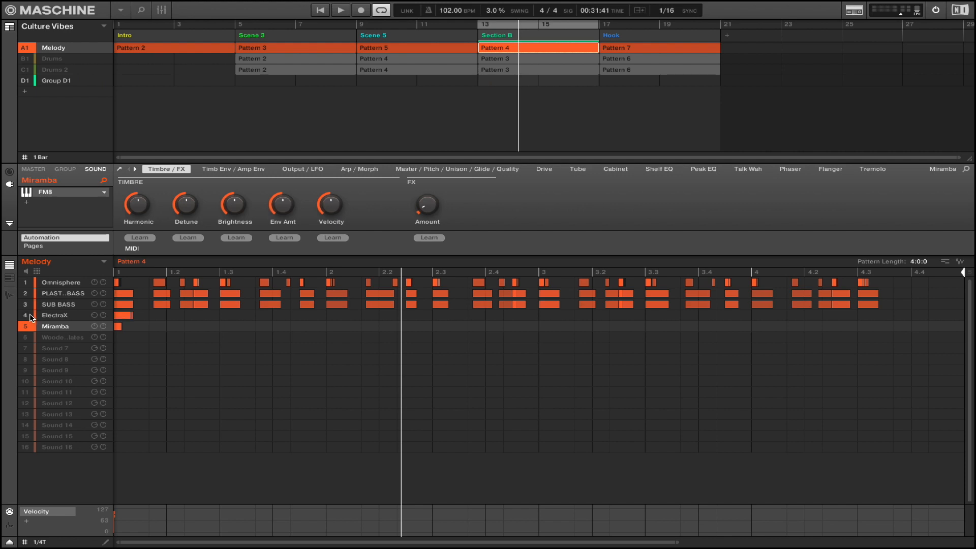
key(space)
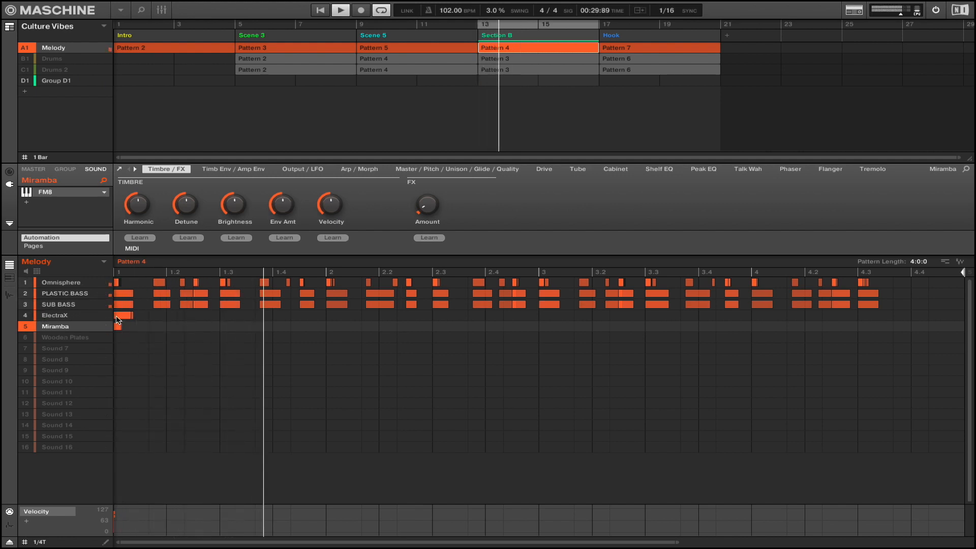
Compare Section B with Miramba and ElectraX muted and with both sounds unmuted.
click(28, 328)
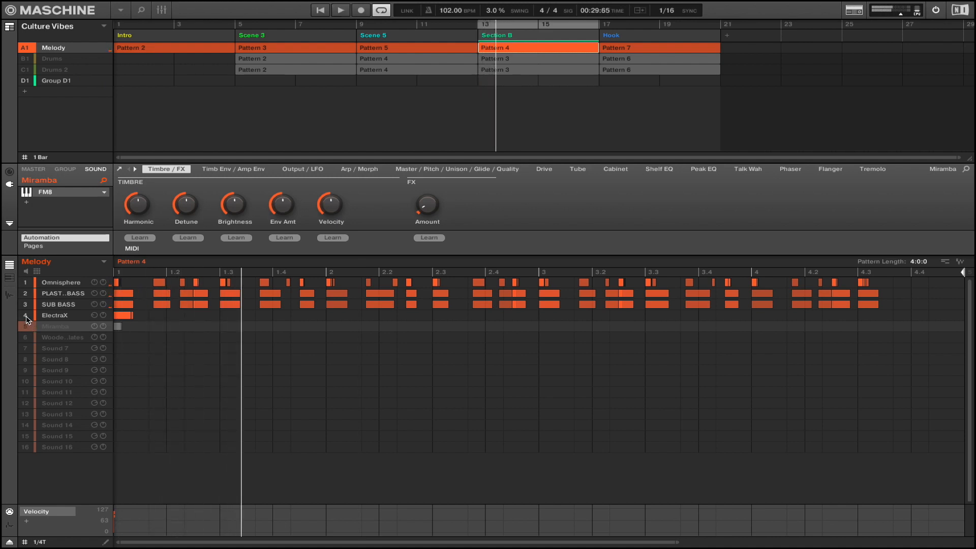
click(29, 316)
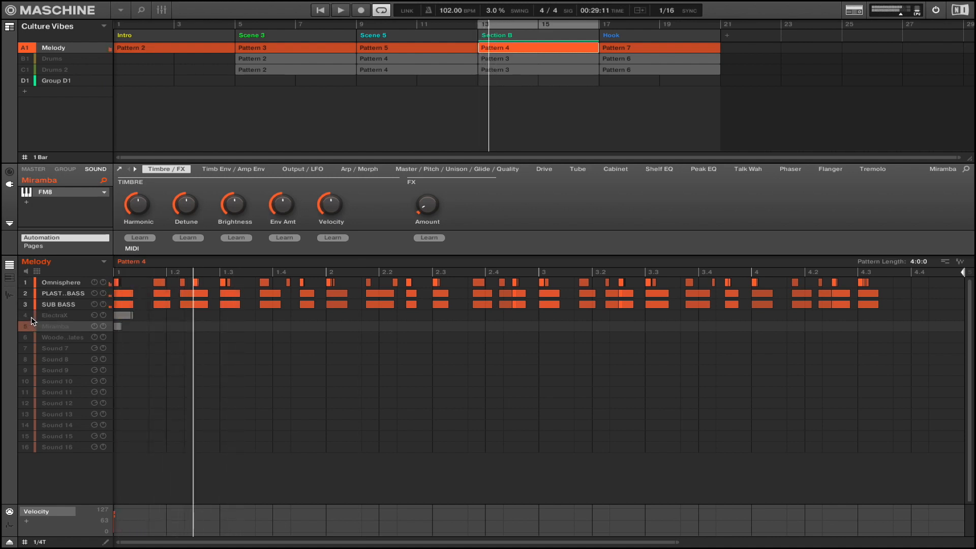
click(32, 315)
click(30, 327)
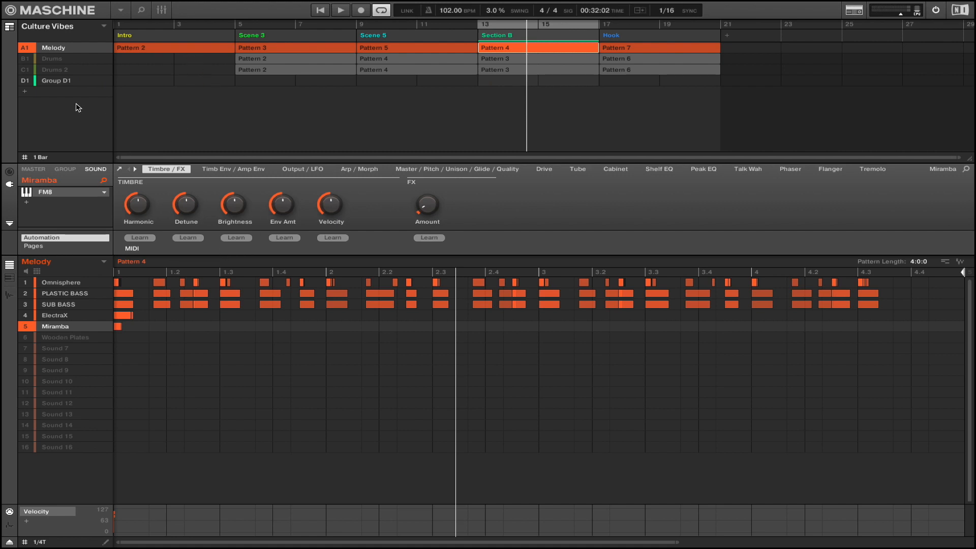
Review the effect slots of the Melody group and the master channel, returning to the Miramba sound's plug-ins.
click(74, 171)
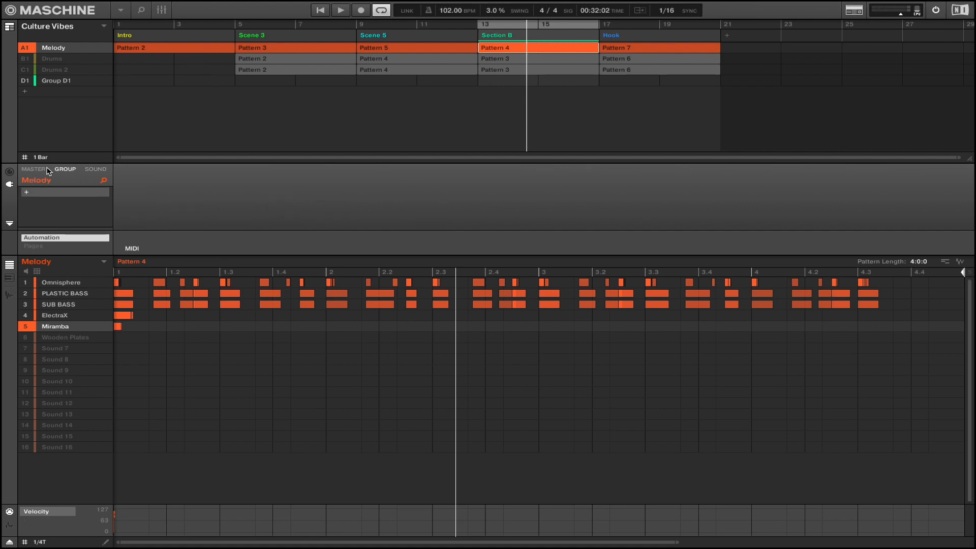
click(90, 169)
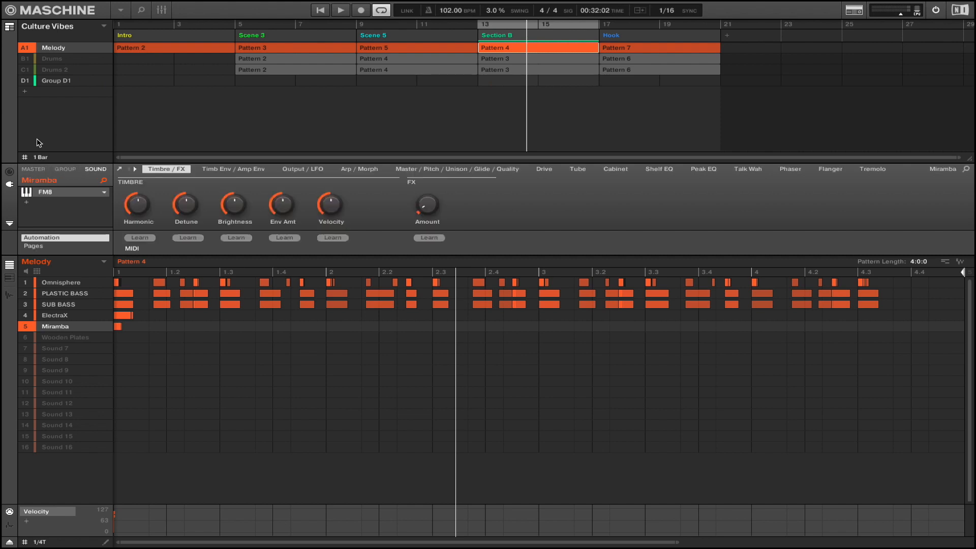
click(29, 169)
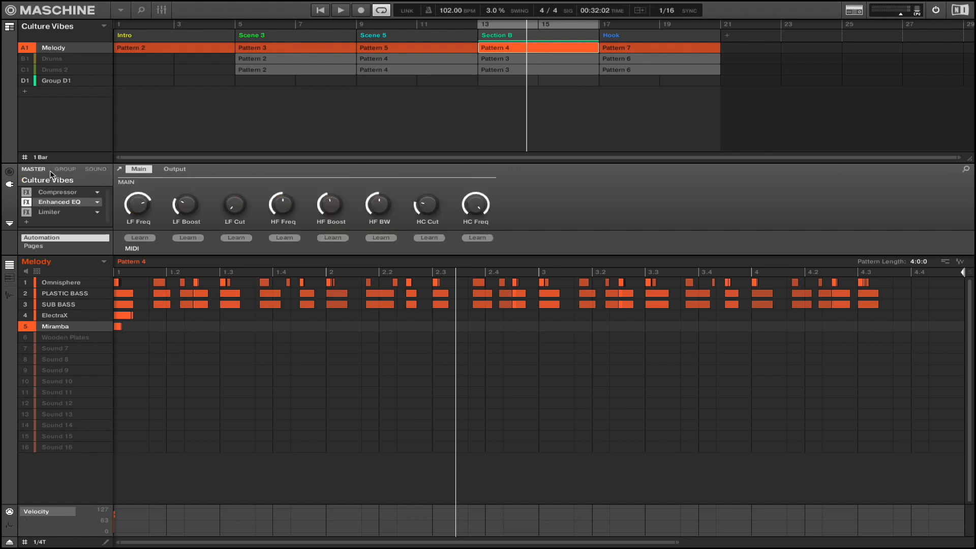
click(93, 170)
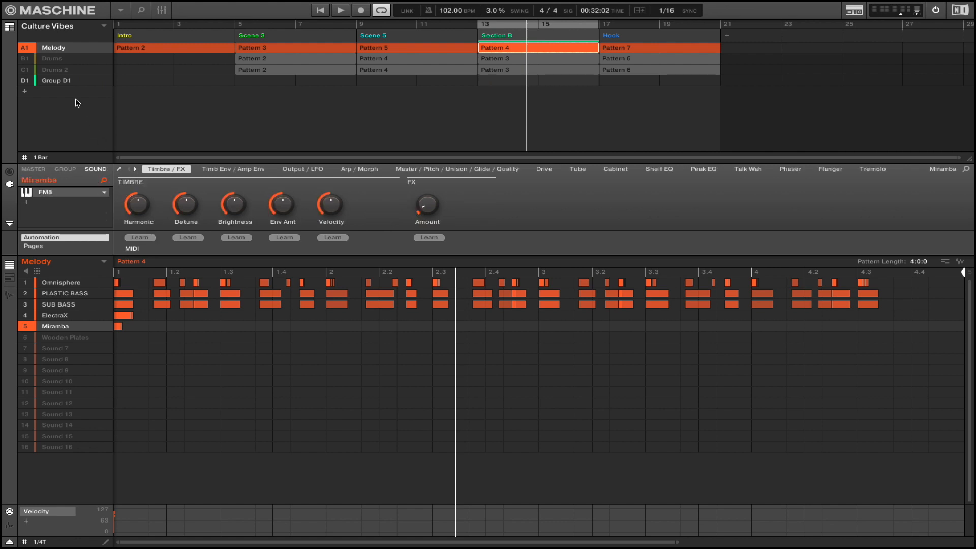
Mute the Melody group, unmute and select the Drums group, and switch to its pattern in Scene 3.
click(26, 50)
click(27, 59)
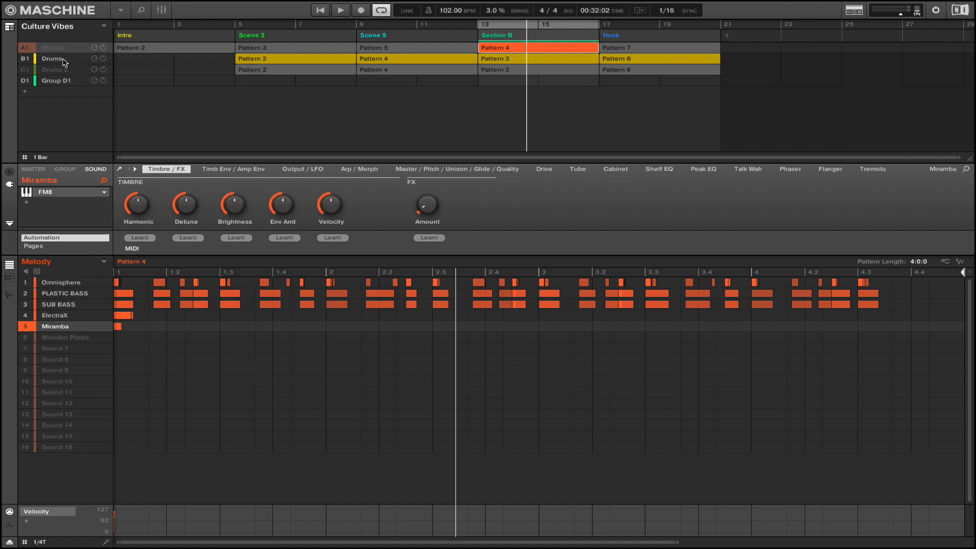
click(64, 61)
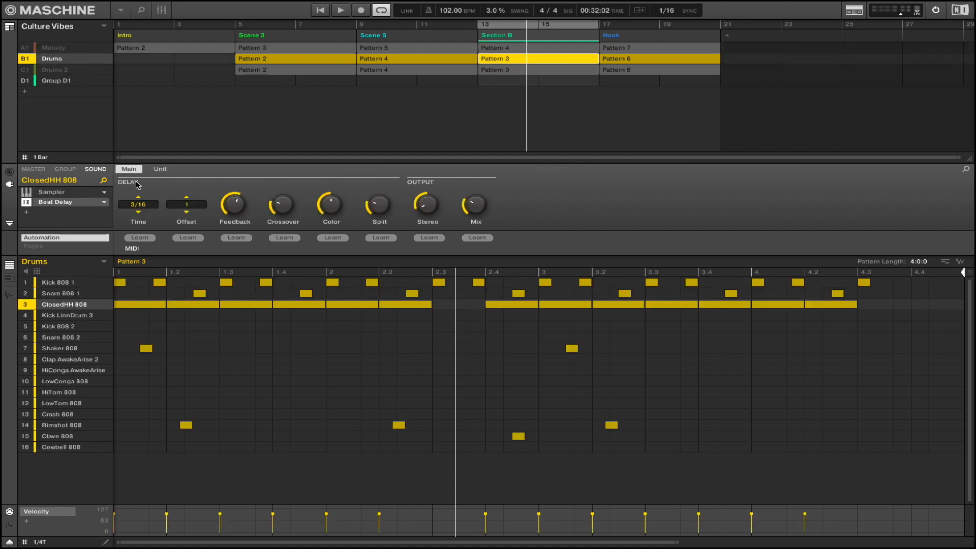
click(254, 39)
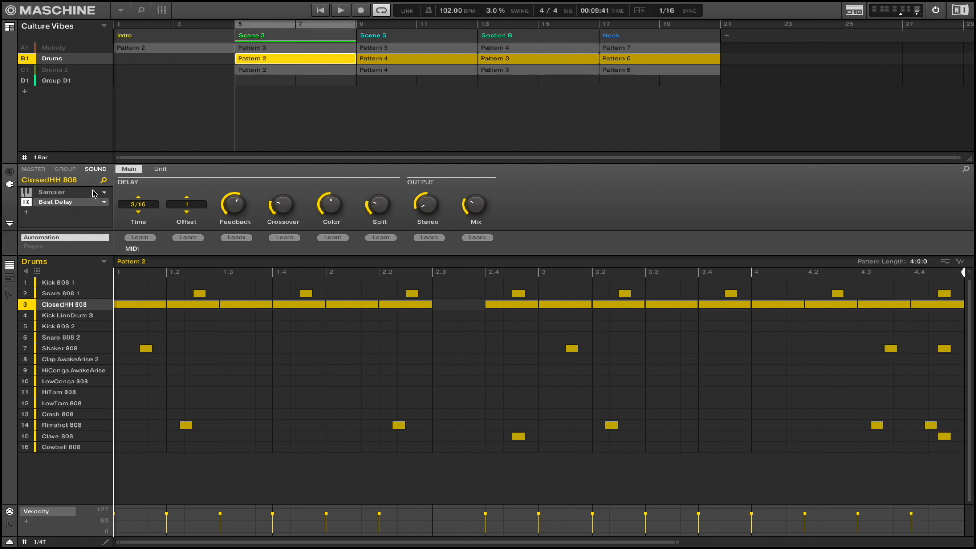
Inspect the Drums group's Compressor settings and the plug-ins of its Kick 808 1 and ClosedHH 808 sounds.
click(66, 169)
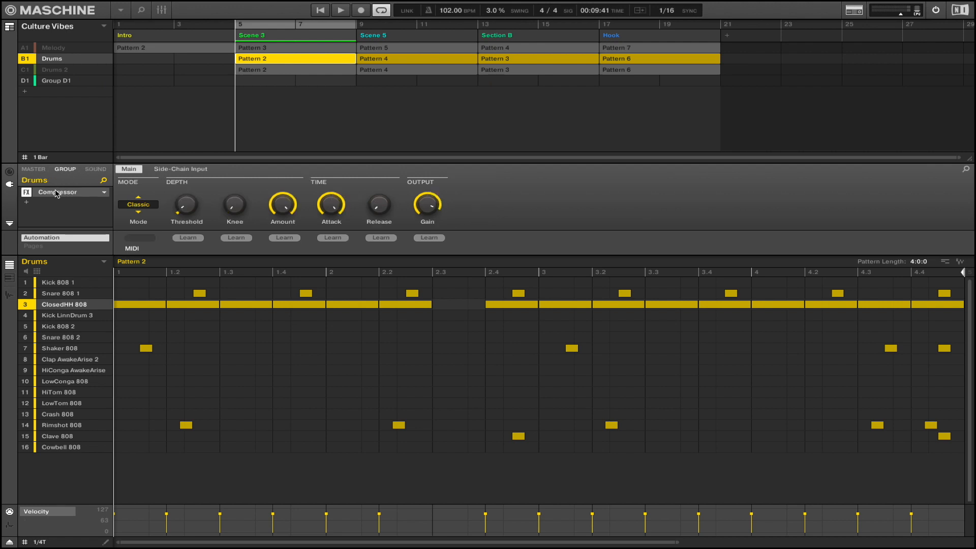
click(99, 173)
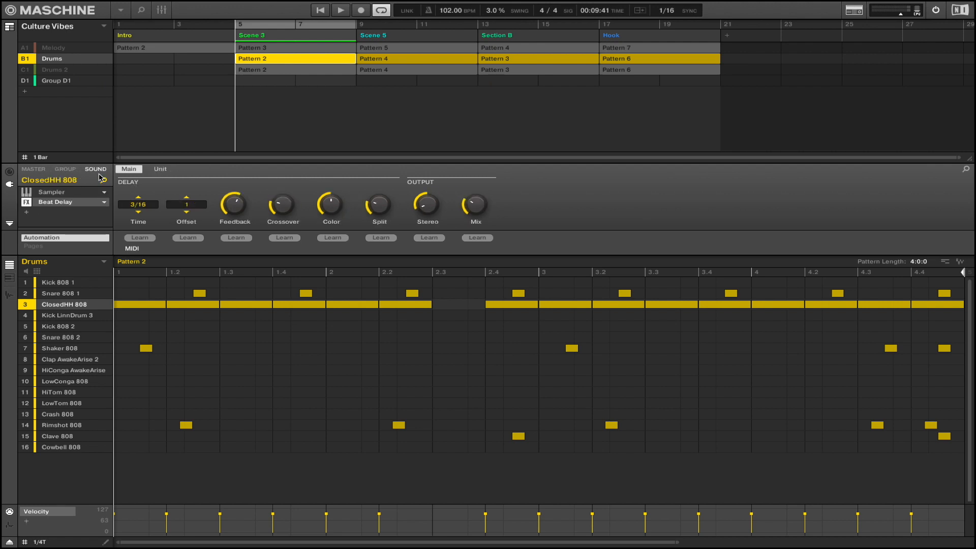
click(55, 284)
click(54, 304)
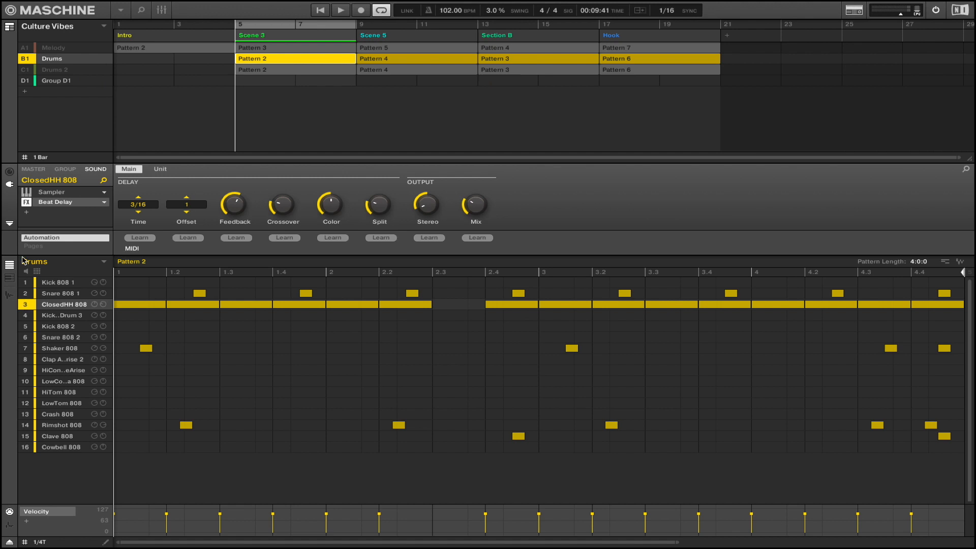
Bypass the Beat Delay on the Drums group's ClosedHH 808, solo that sound and audition it in Scene 3.
click(26, 205)
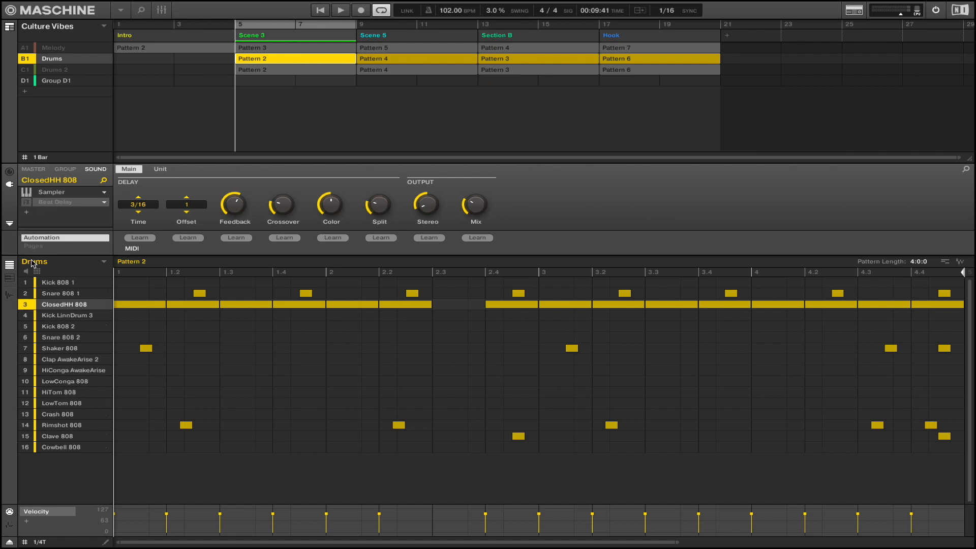
right_click(27, 305)
key(space)
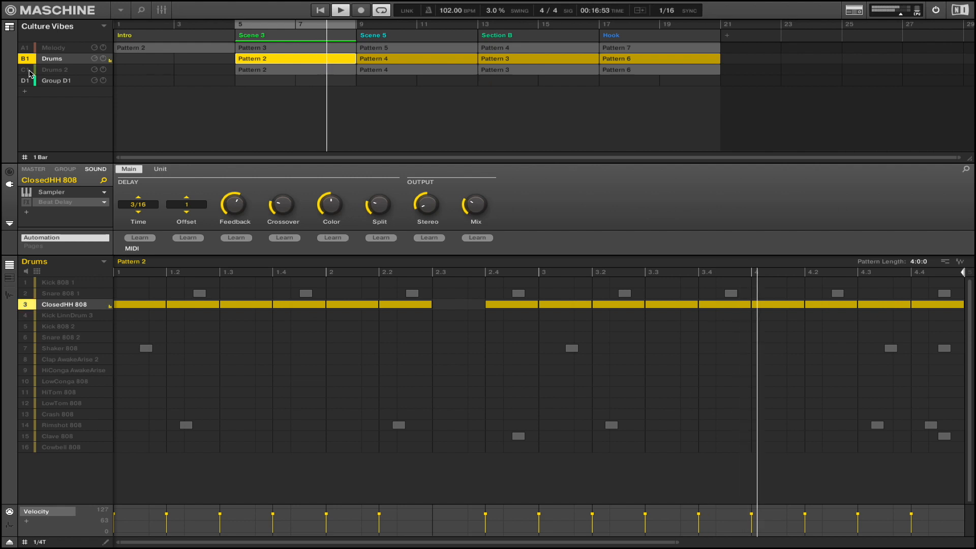
key(space)
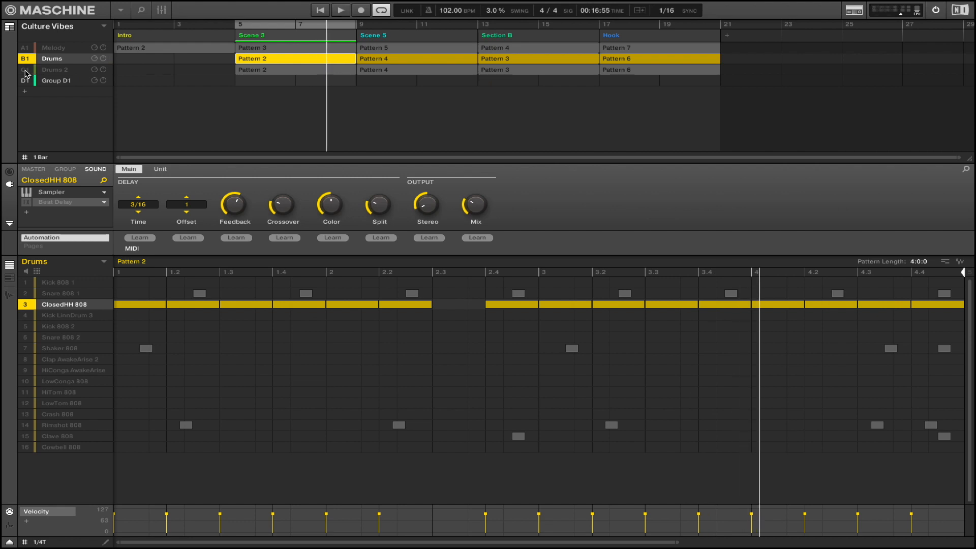
Unmute the Drums 2 group, open its Scene 3 pattern and audition its ClosedHH 808 roll from the pattern's second bar.
click(25, 71)
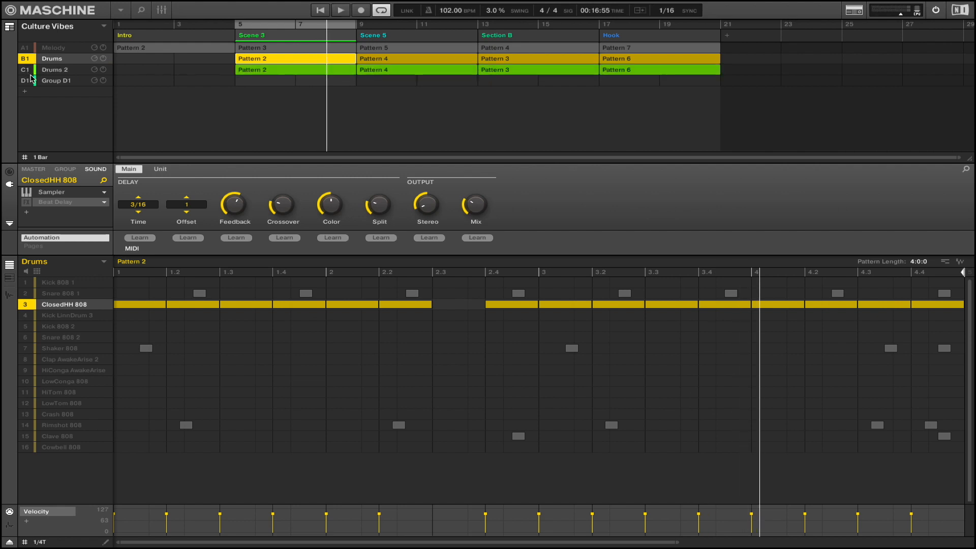
click(296, 72)
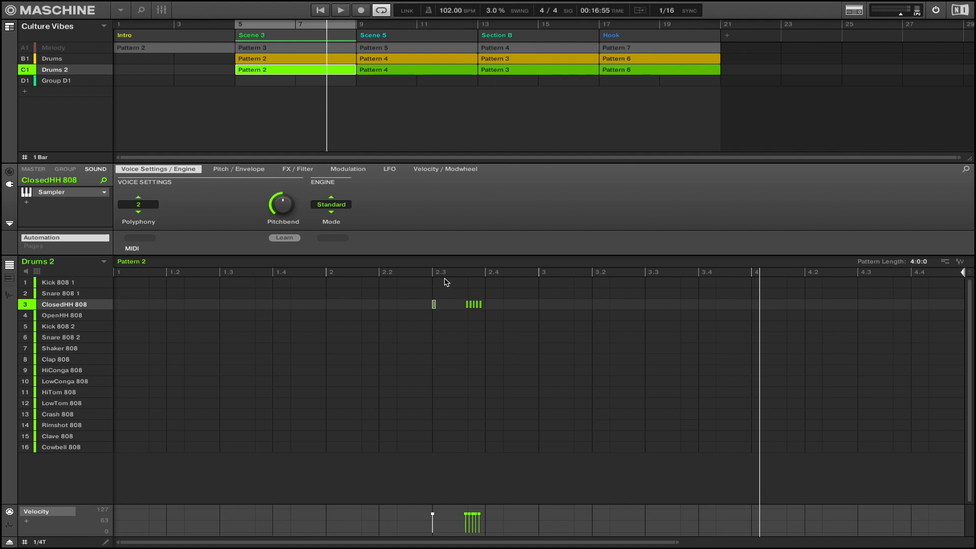
click(328, 273)
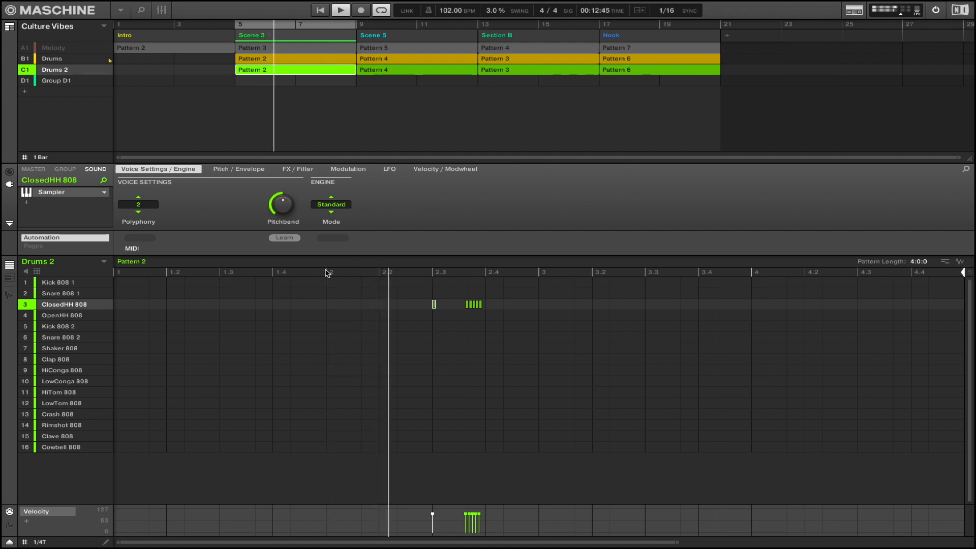
key(space)
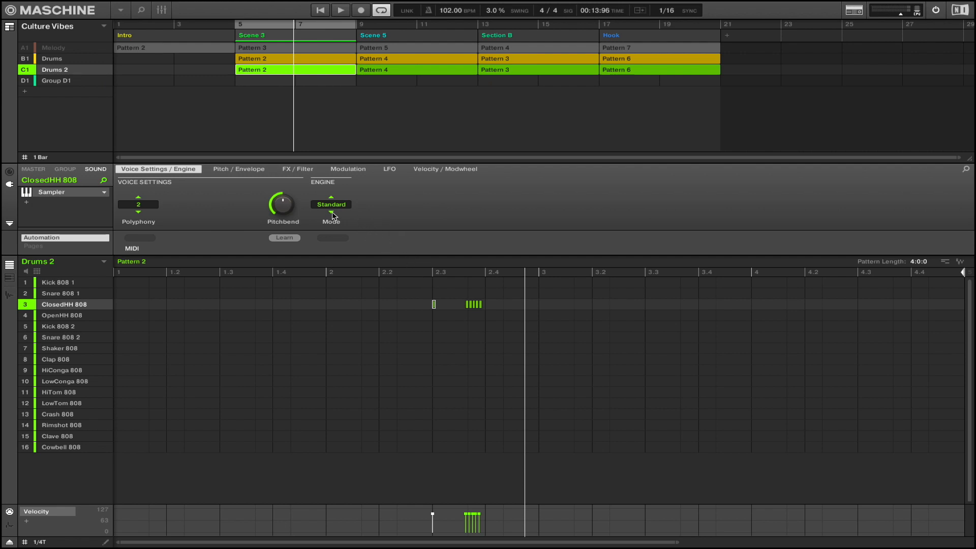
Switch to the mixer view and play the beat with the Drums 2 group's ClosedHH 808 channel and Sampler shown.
key(ctrl+m)
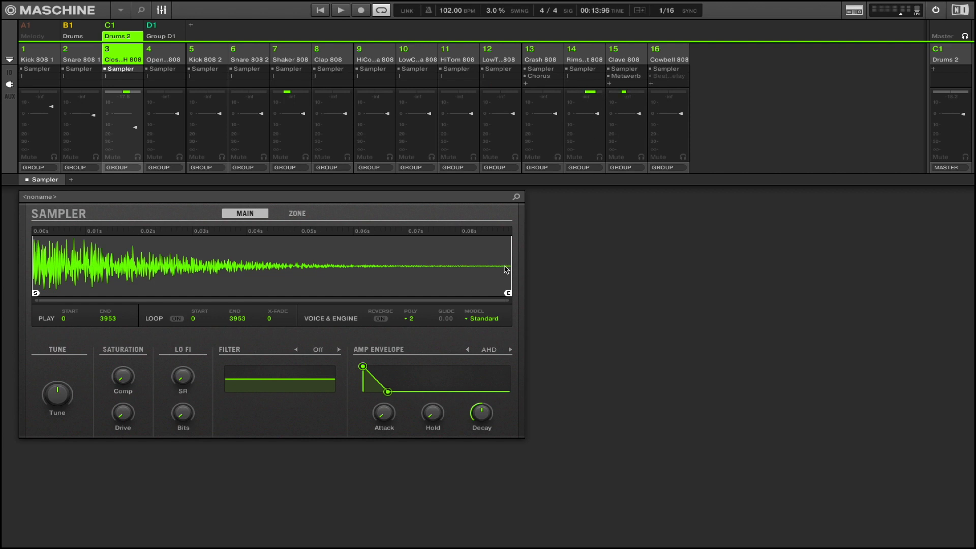
key(ctrl+m)
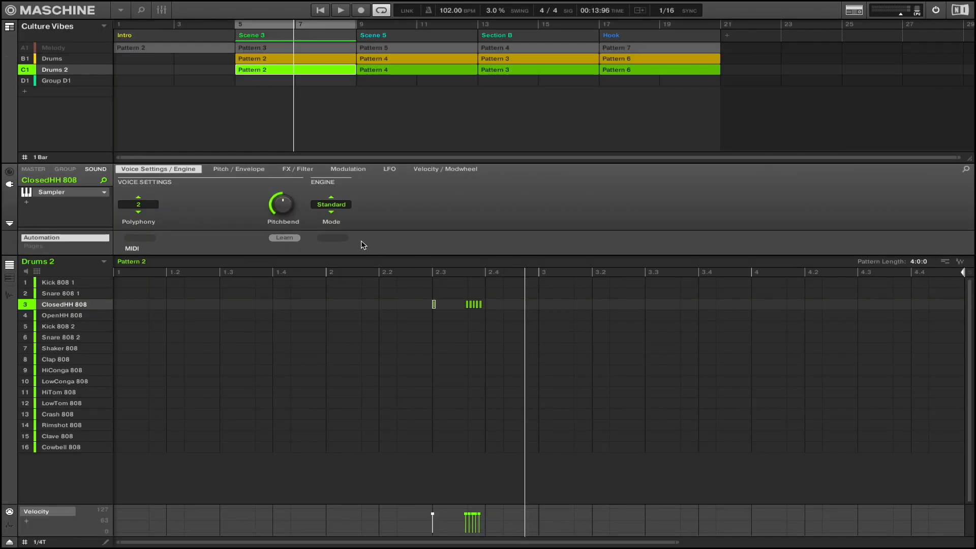
key(ctrl+m)
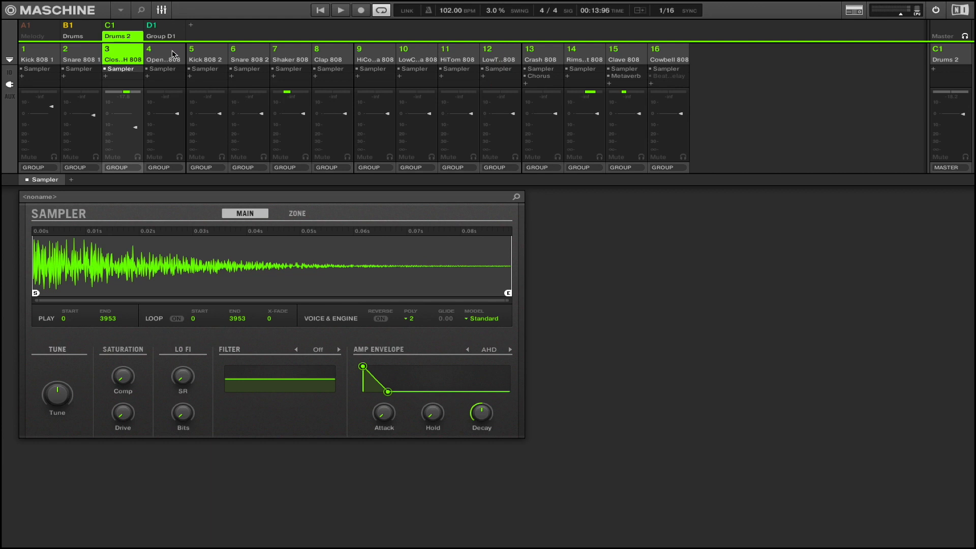
key(space)
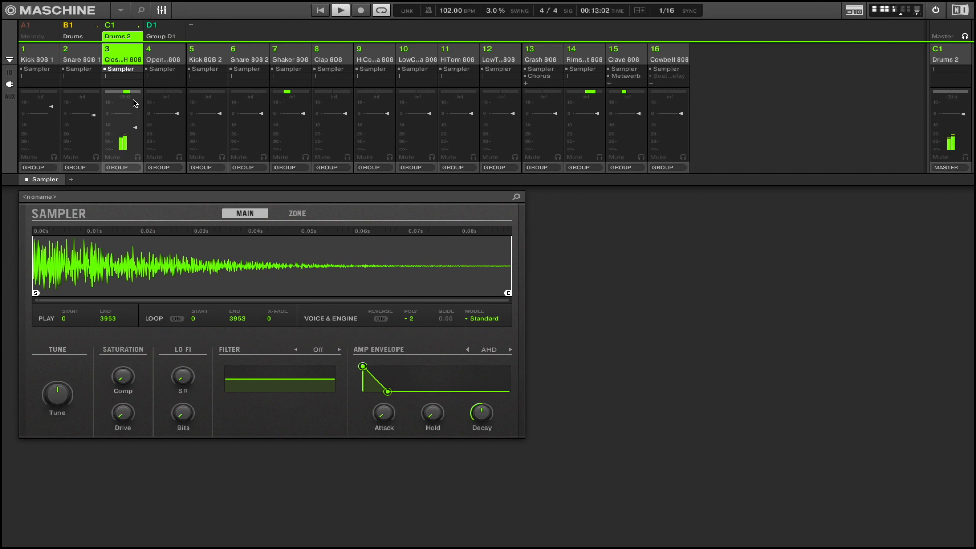
Return to the arrangement and inspect the Drums 2 ClosedHH 808's Sampler parameter pages, including its LFO and waveform type options.
key(space)
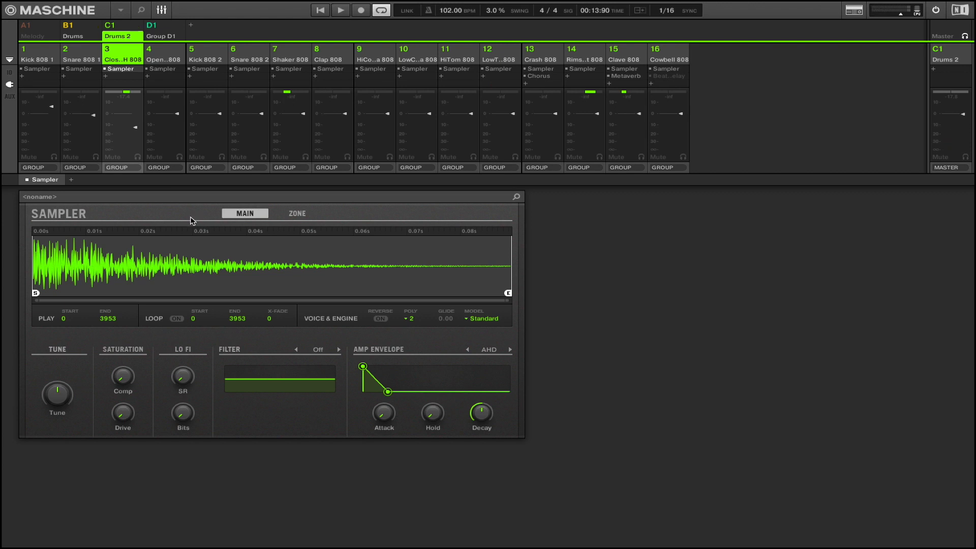
key(ctrl+m)
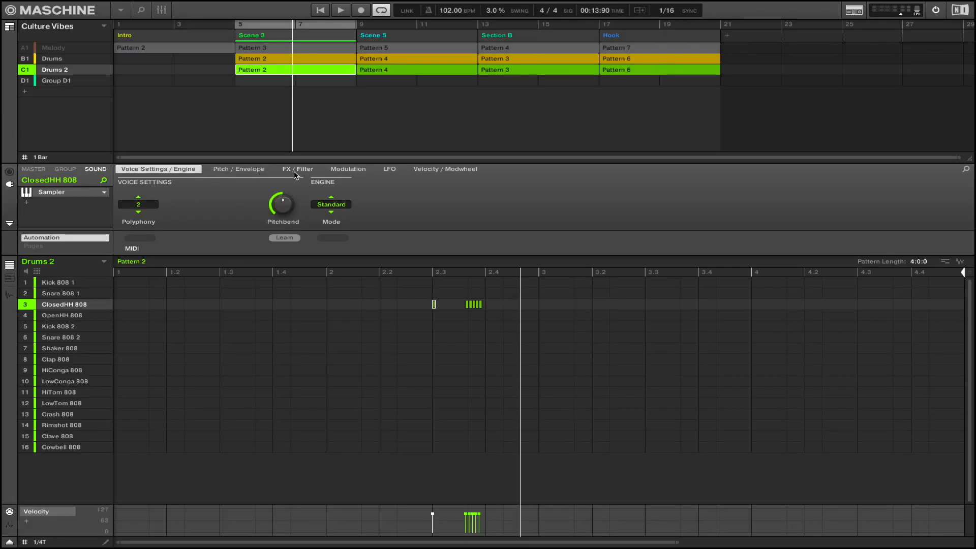
click(242, 171)
click(297, 169)
click(330, 170)
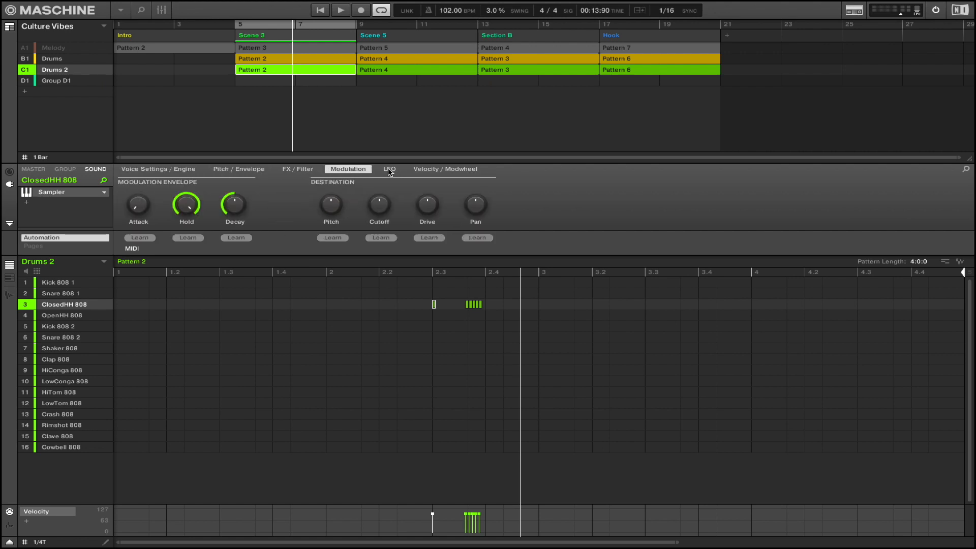
click(390, 170)
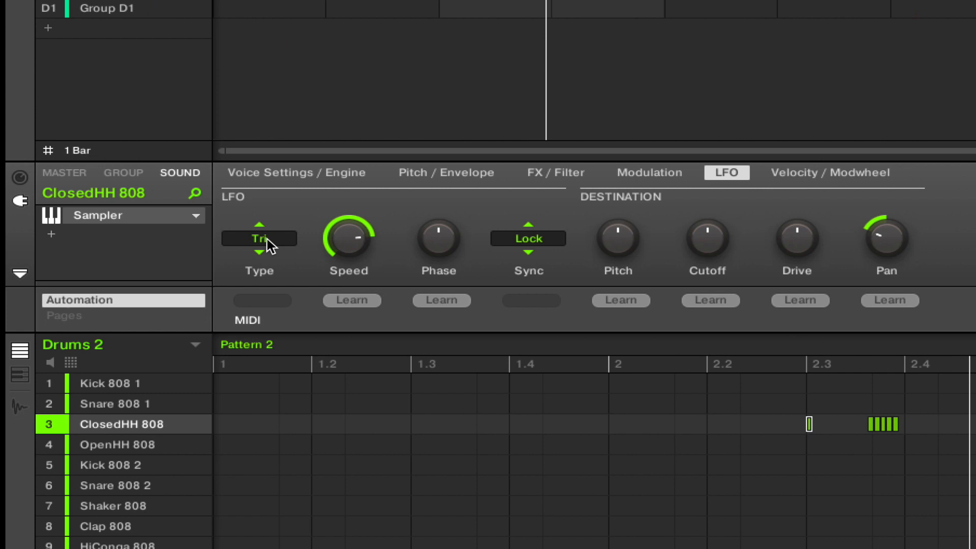
click(267, 239)
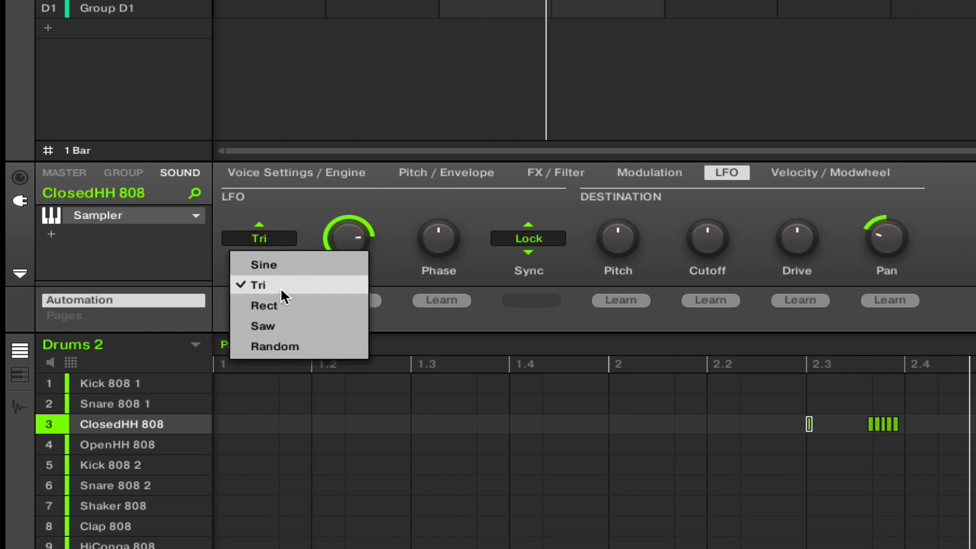
click(963, 244)
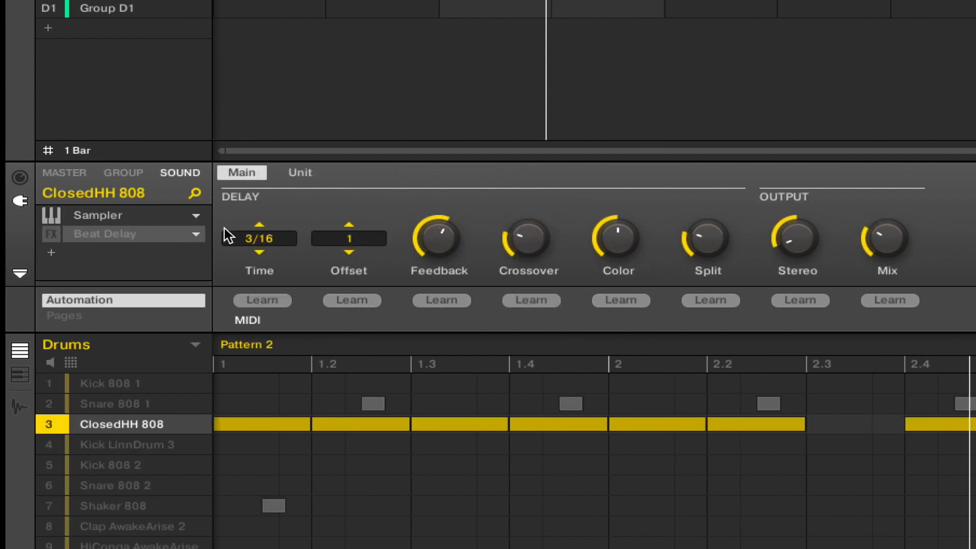
Show the Sampler's LFO settings for the Drums group's ClosedHH 808 and audition the sound's pan modulation.
click(128, 220)
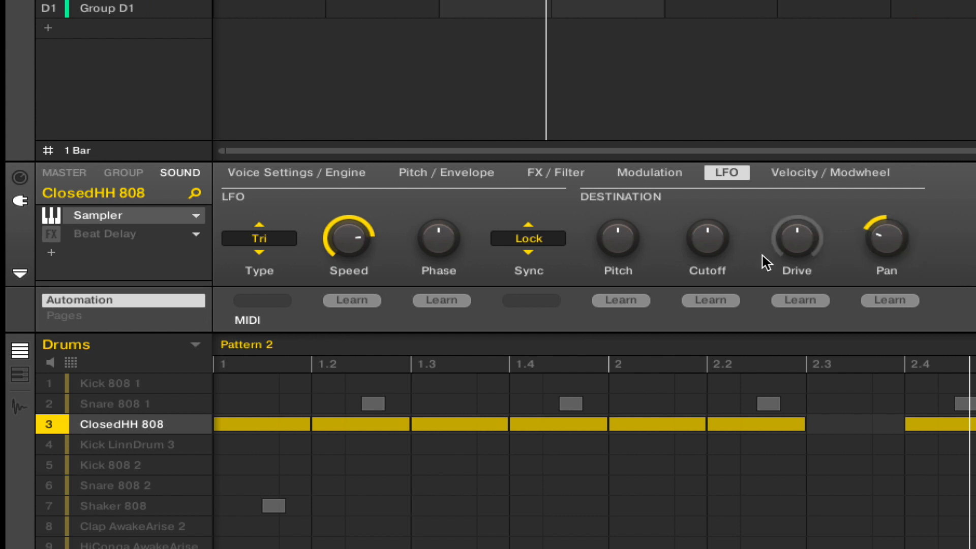
mouse_move(344, 241)
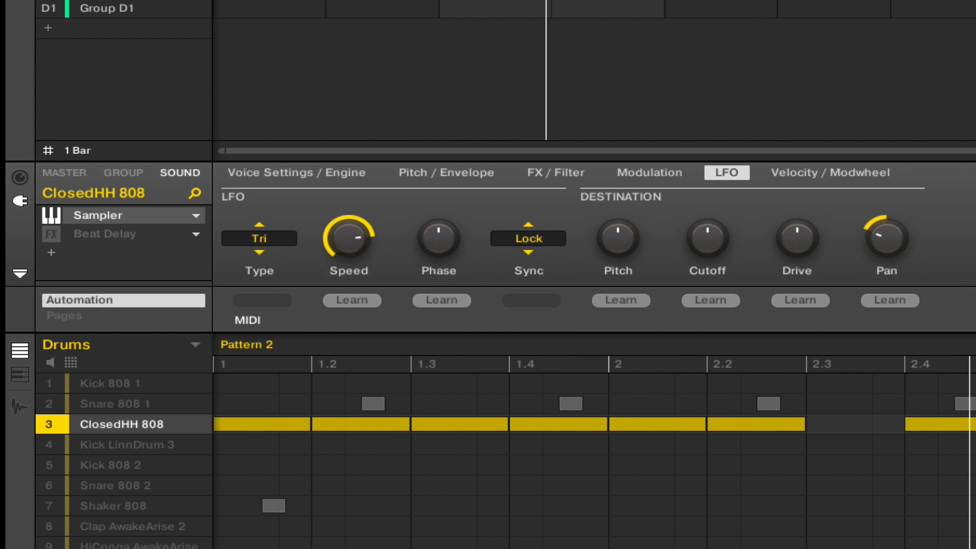
mouse_move(890, 254)
key(space)
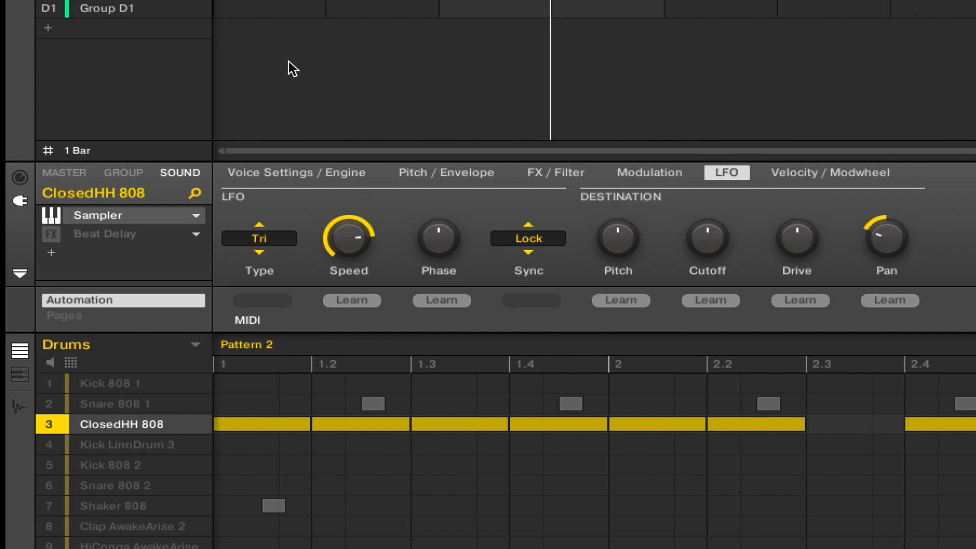
Re-enable the Beat Delay on the Drums group's ClosedHH 808, audition it and show the delay's settings.
click(50, 234)
key(space)
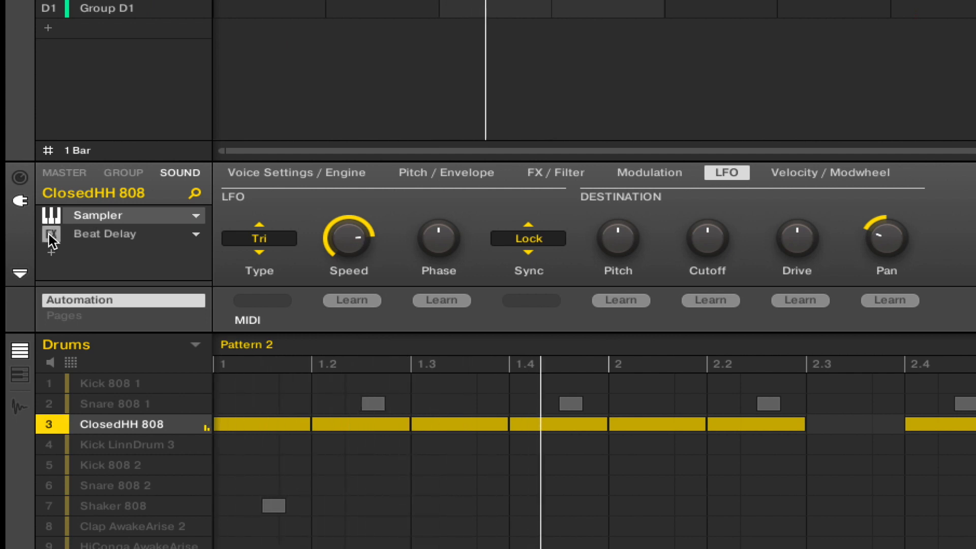
click(104, 236)
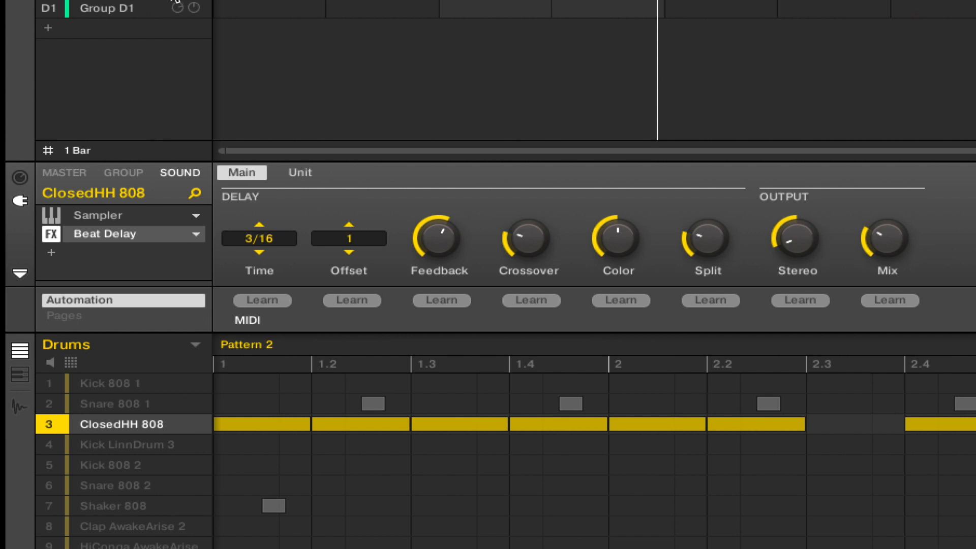
Unmute Kick 808 1, mute ClosedHH 808 and show the voice and engine settings of the kick's Sampler.
click(51, 383)
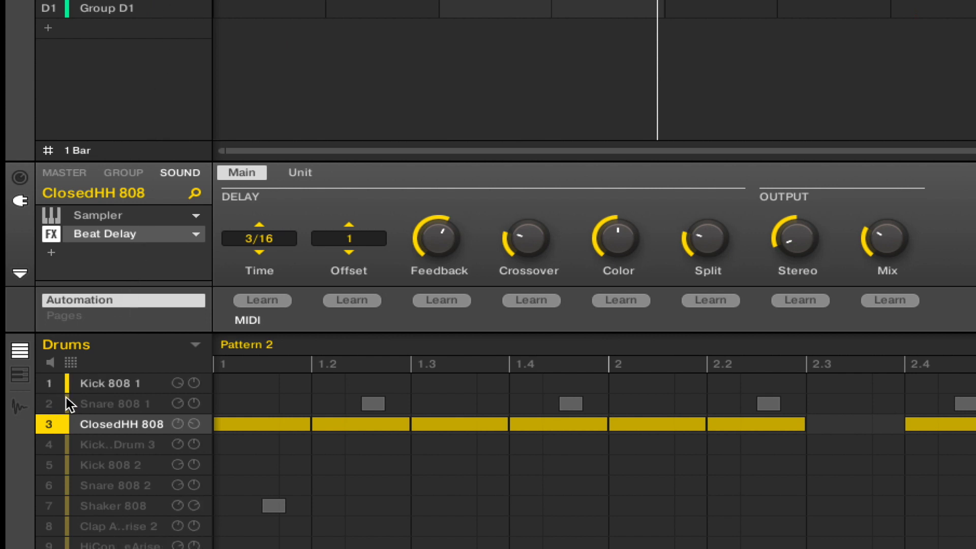
click(50, 424)
click(96, 384)
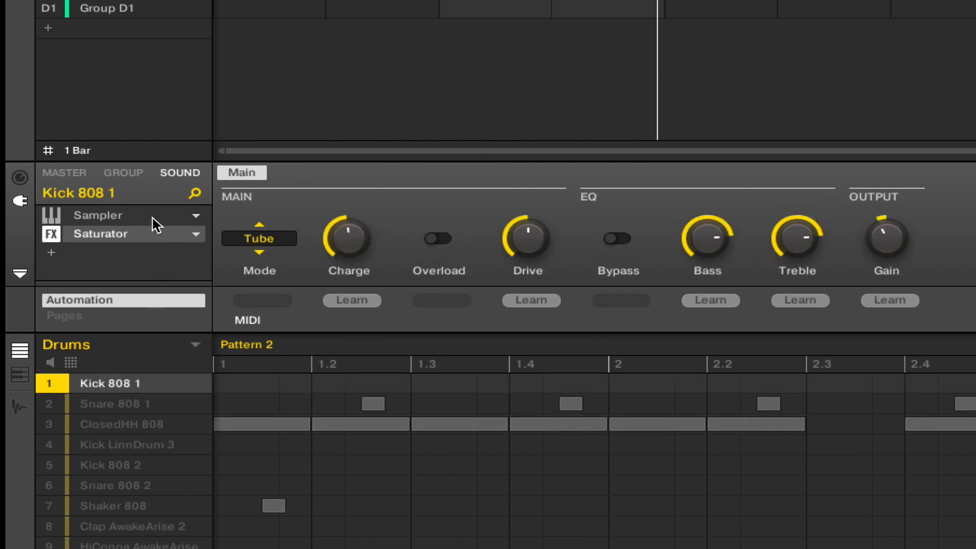
click(107, 218)
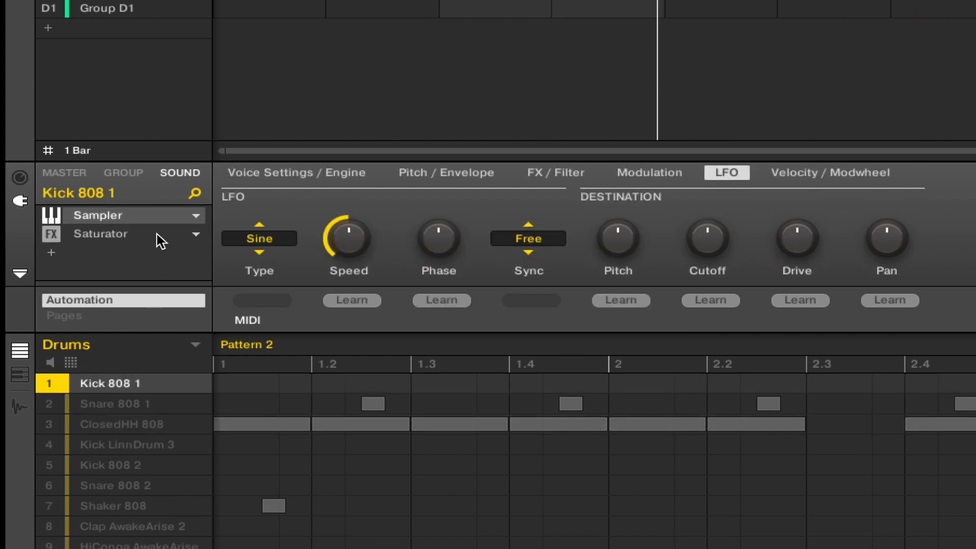
click(286, 171)
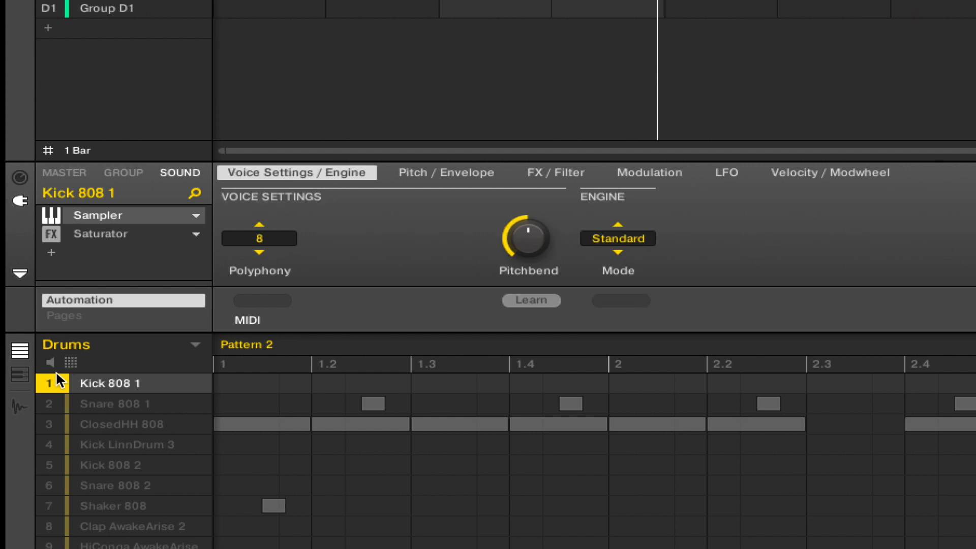
Show Kick 808 1's waveform in the sample editor and preview the sample several times.
click(19, 407)
click(313, 342)
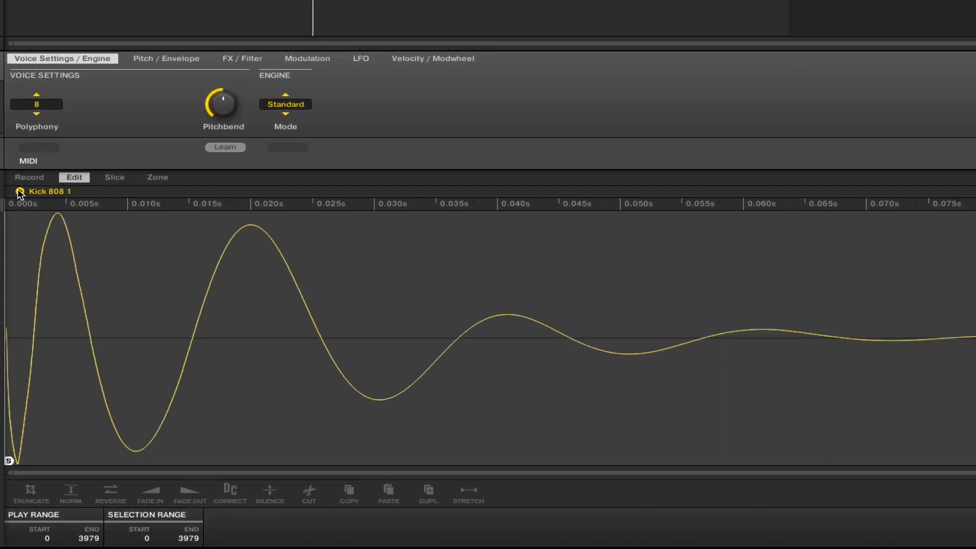
click(18, 190)
click(19, 191)
click(19, 191)
click(20, 191)
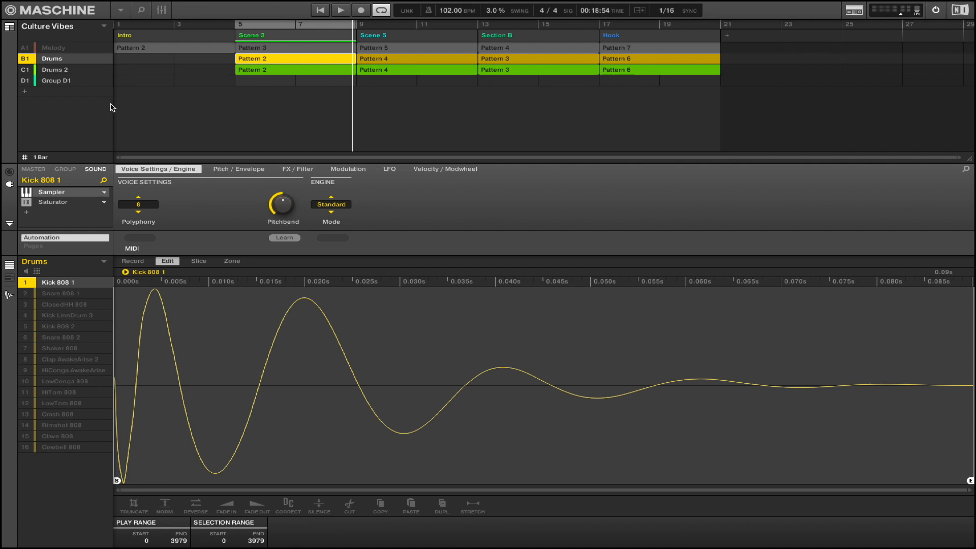
Try a polyphony of 1 on Kick 808 1's Sampler and set it back to 8.
click(144, 206)
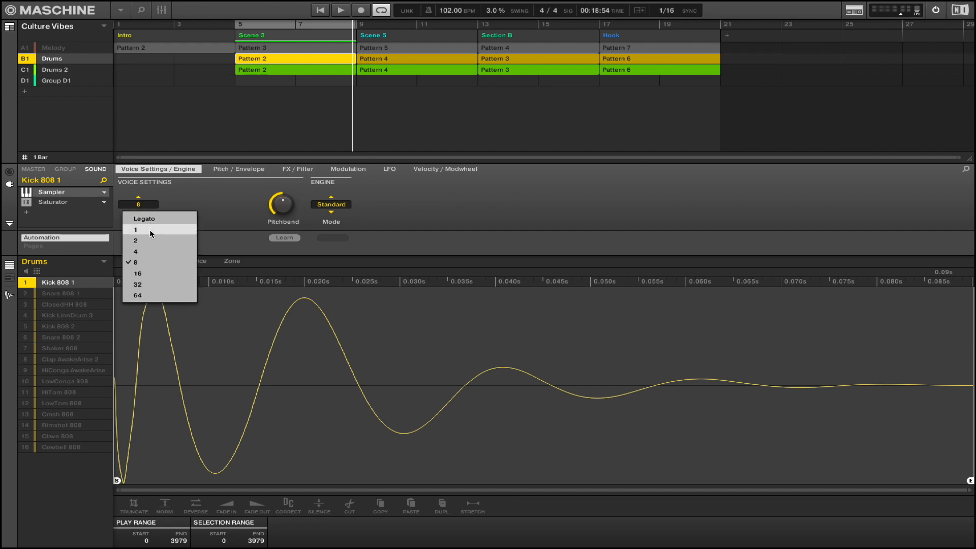
click(149, 229)
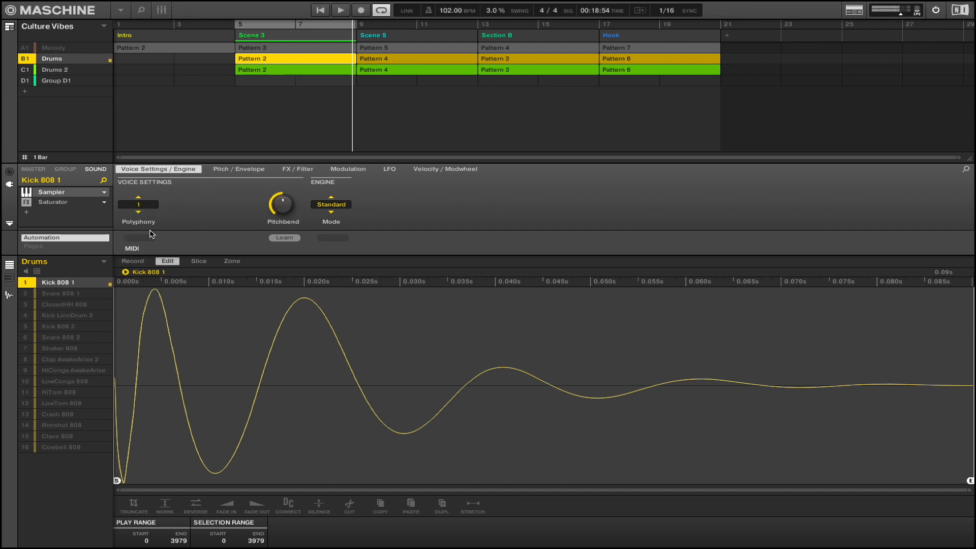
click(151, 206)
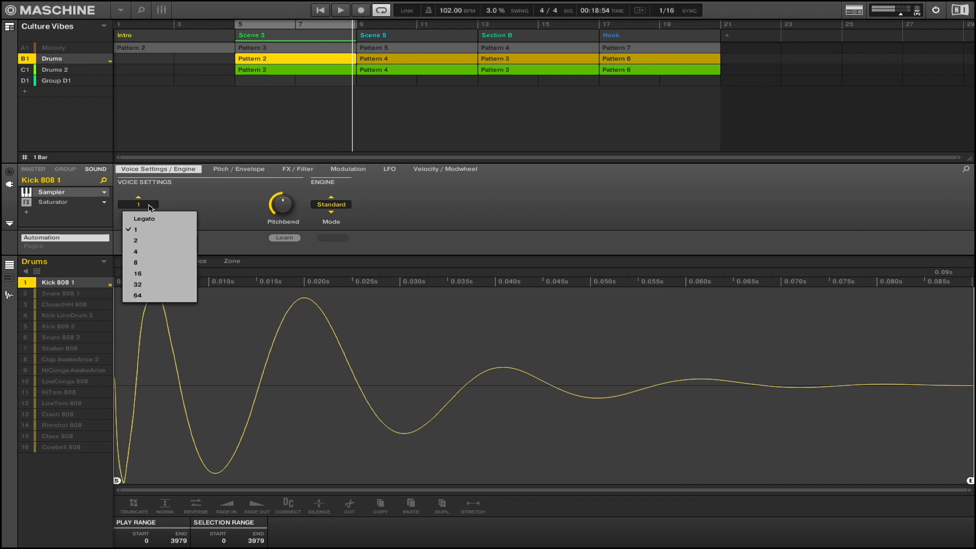
click(150, 262)
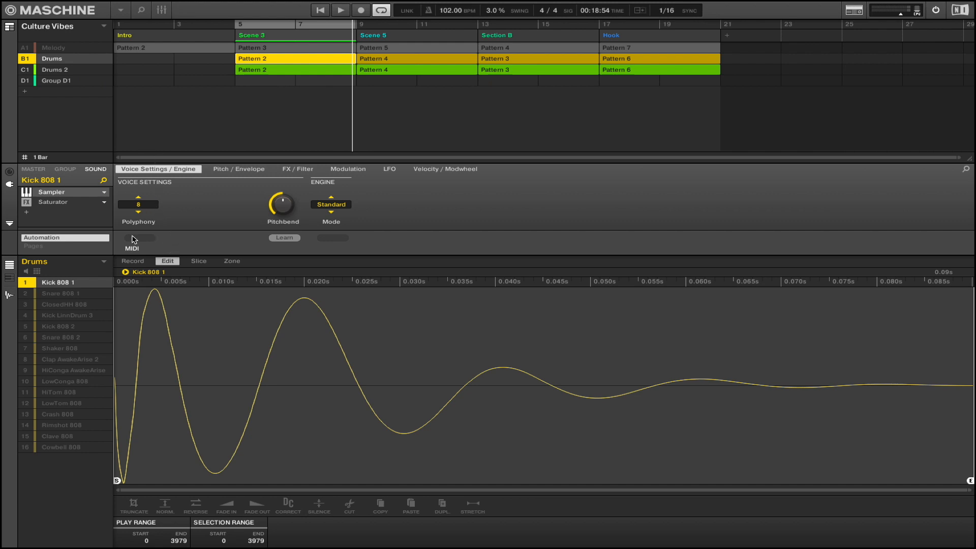
Bypass the Saturator on Kick 808 1 and briefly play Scene 3.
click(50, 203)
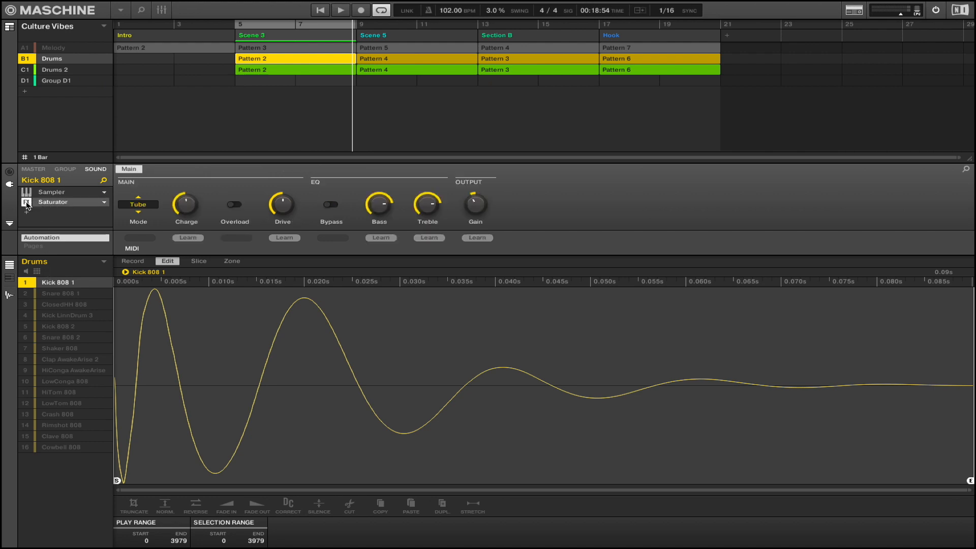
click(26, 203)
key(space)
key(space)
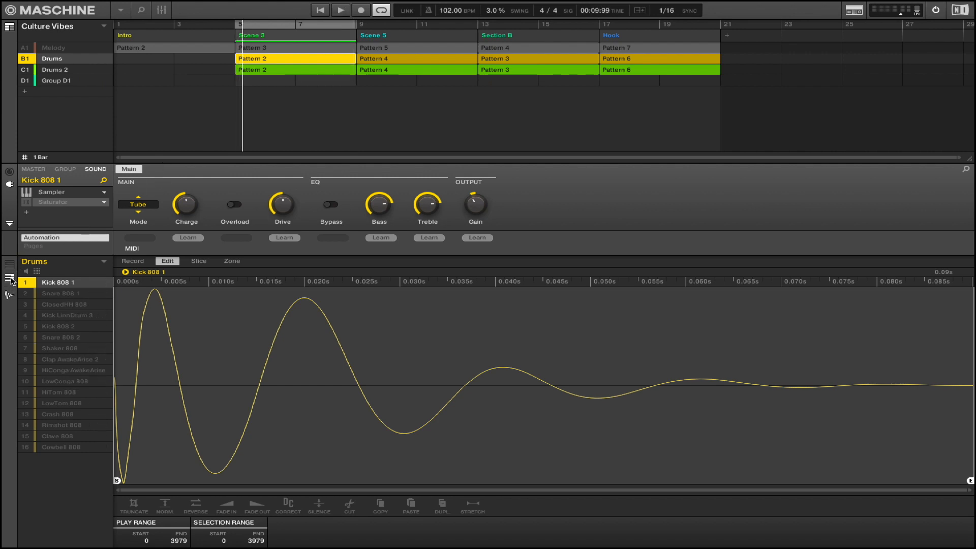
Switch to Scene 5 with the Drums pattern shown, audition Kick 808 1 without its Saturator and bring up its waveform.
mouse_move(100, 295)
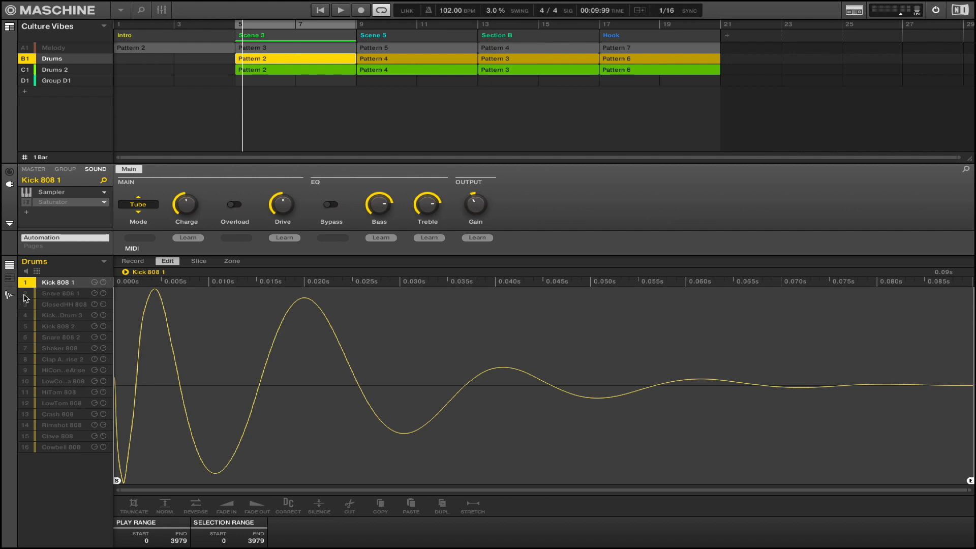
click(9, 296)
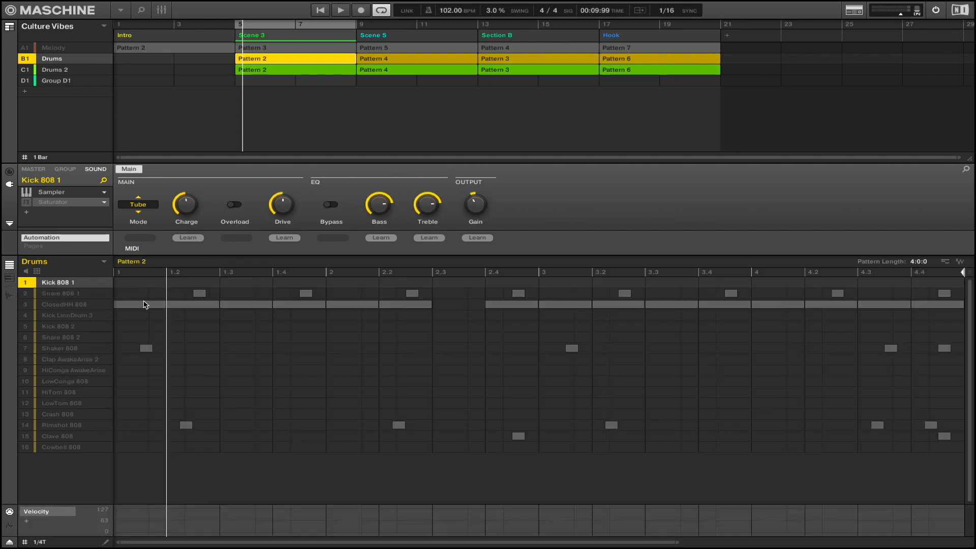
click(376, 46)
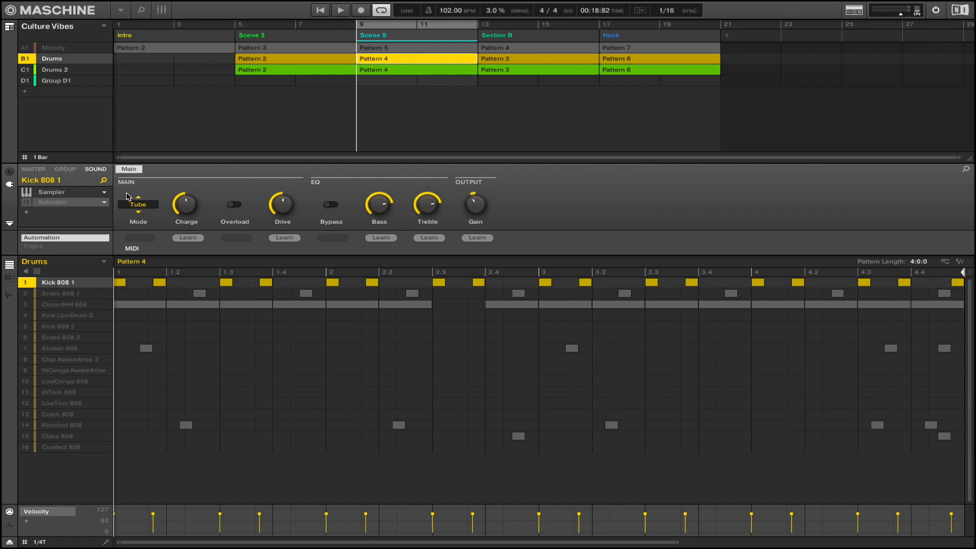
key(space)
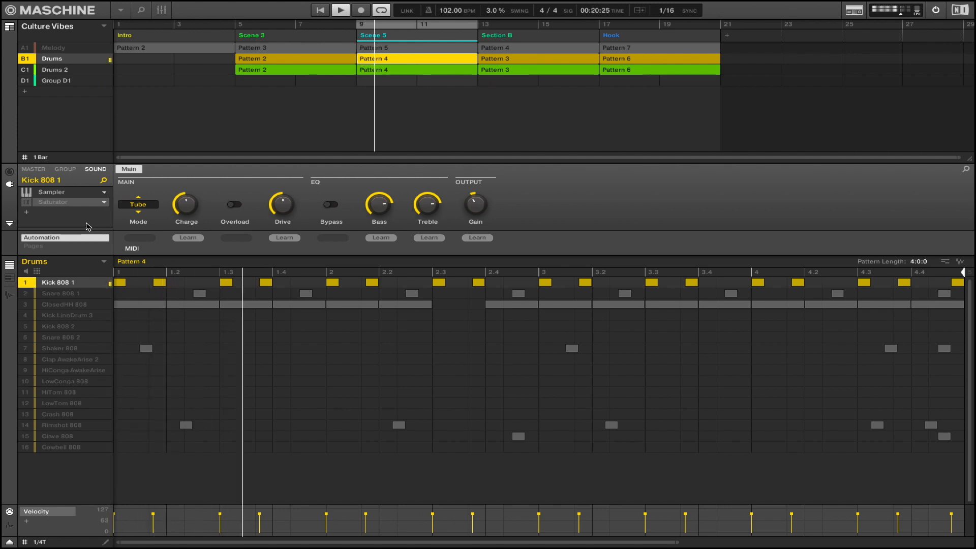
click(9, 295)
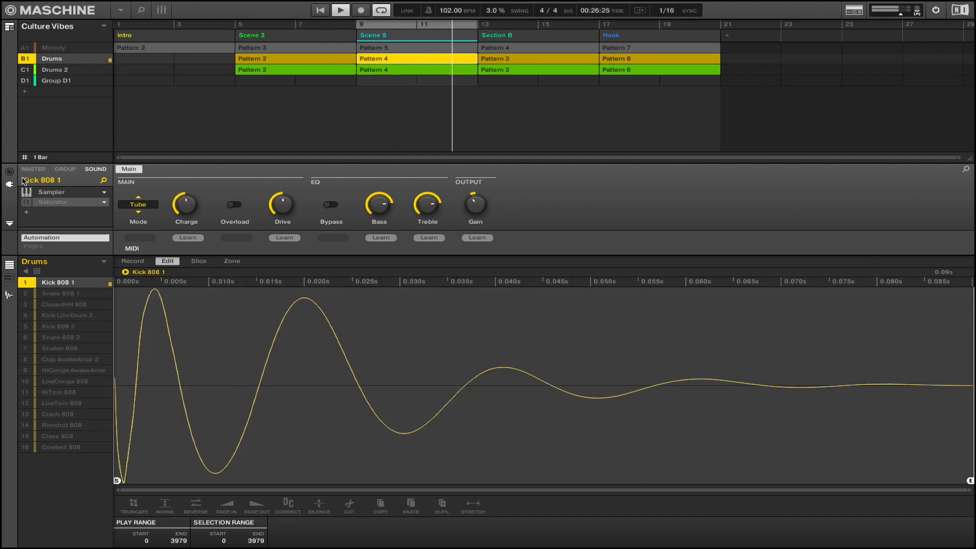
key(space)
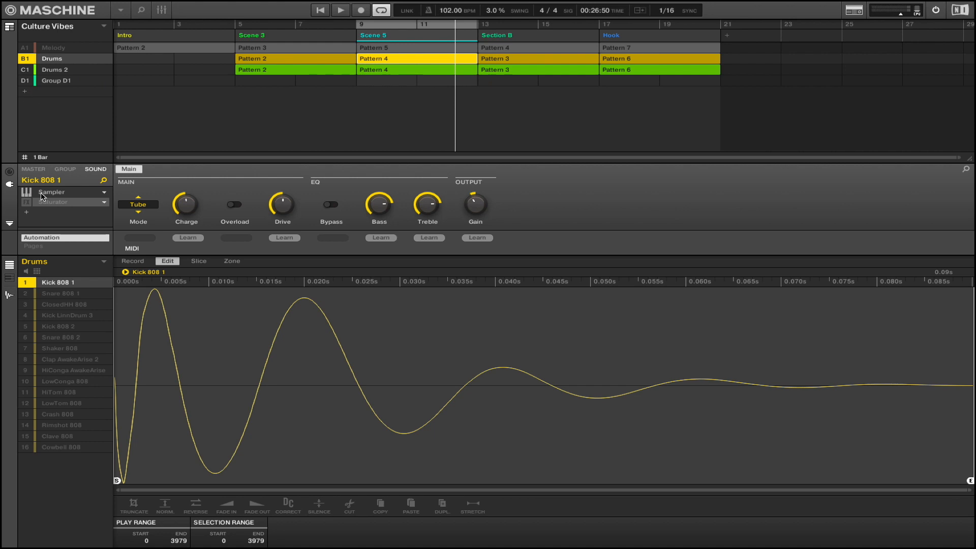
Return to the Drums group's Pattern 4, unmute Melody, mute Drums 2 and audition Scene 5 with the kick.
mouse_move(31, 283)
click(9, 277)
click(10, 265)
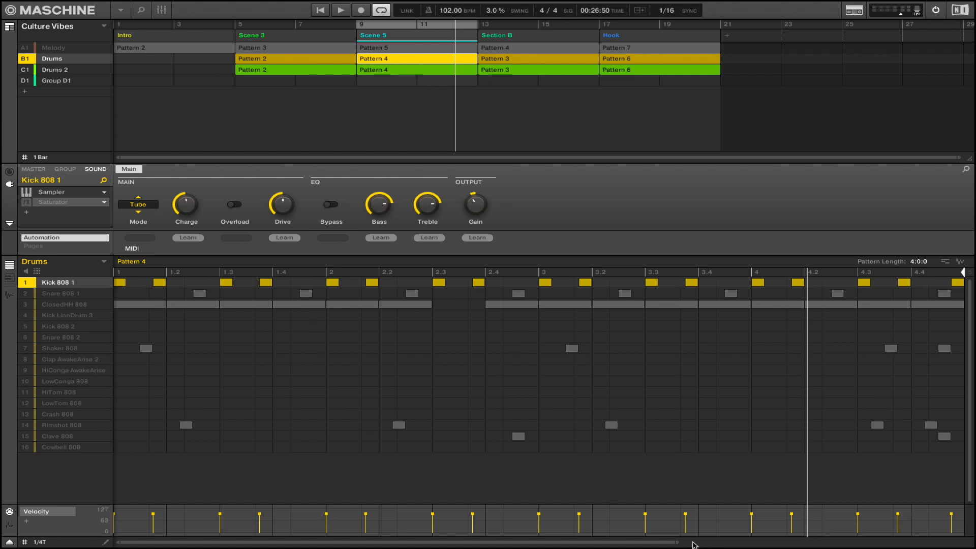
drag(679, 543, 839, 542)
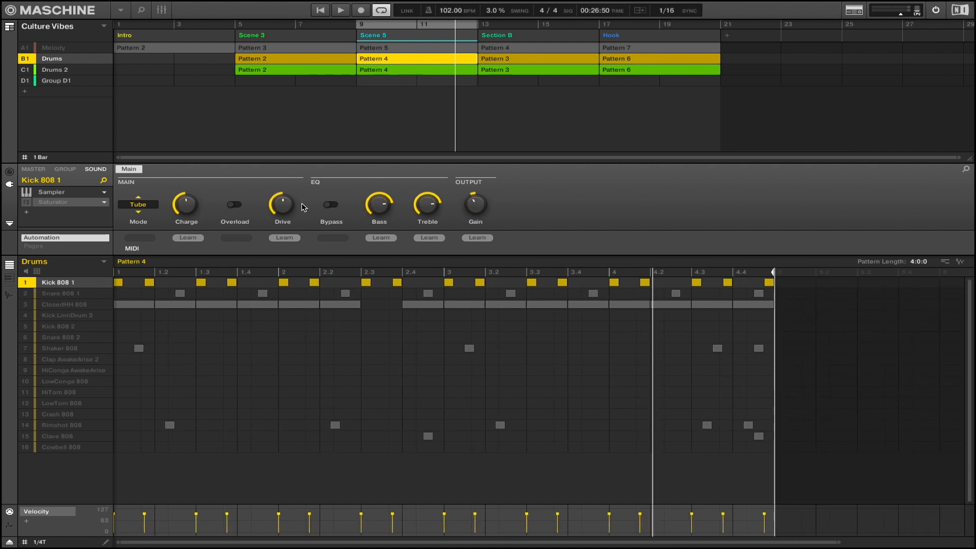
click(26, 50)
click(24, 71)
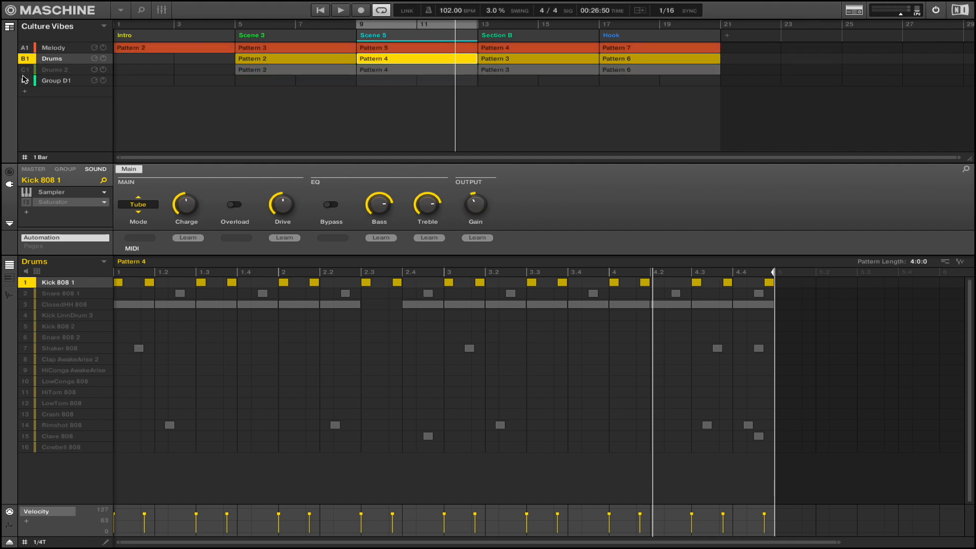
key(space)
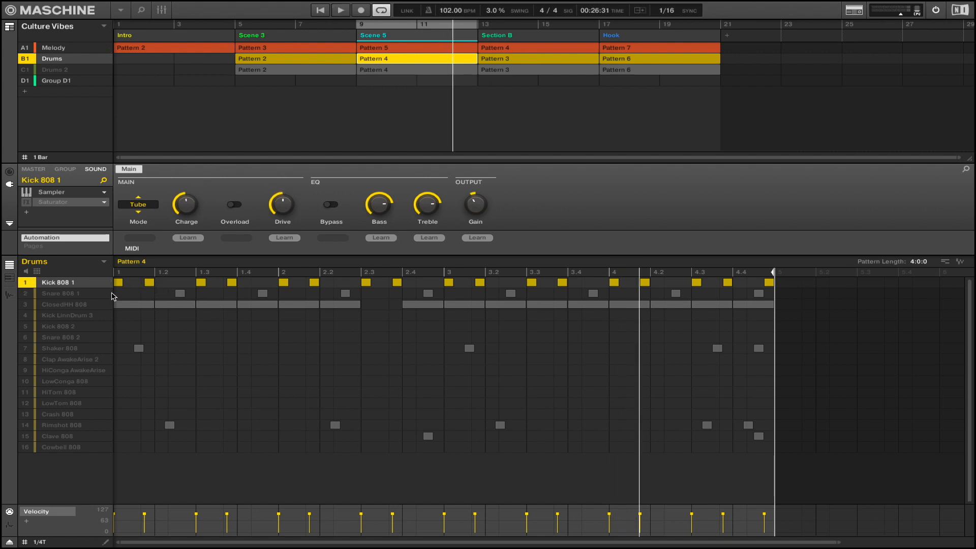
Examine the internal effects offered for Kick 808 1's Saturator slot and keep the current effect.
mouse_move(84, 284)
click(104, 205)
mouse_move(170, 229)
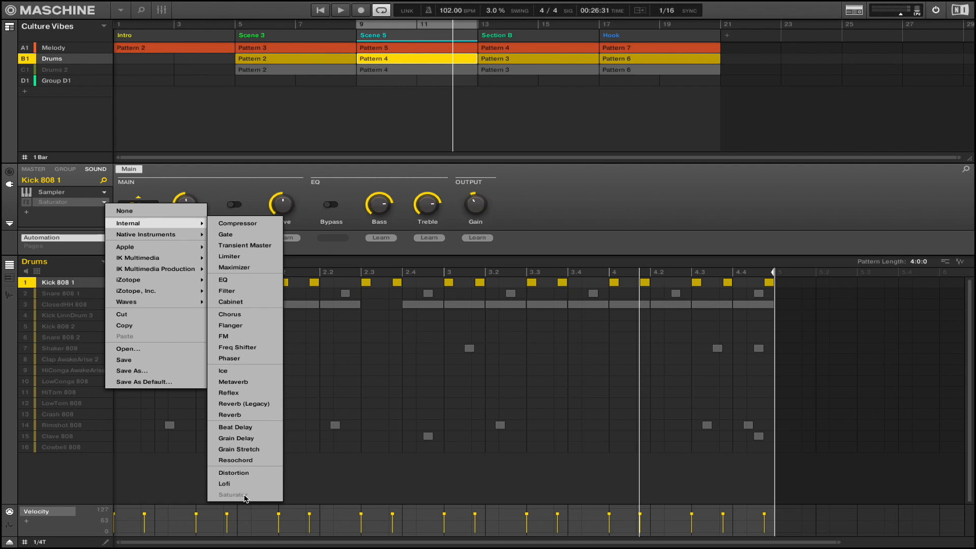
click(559, 228)
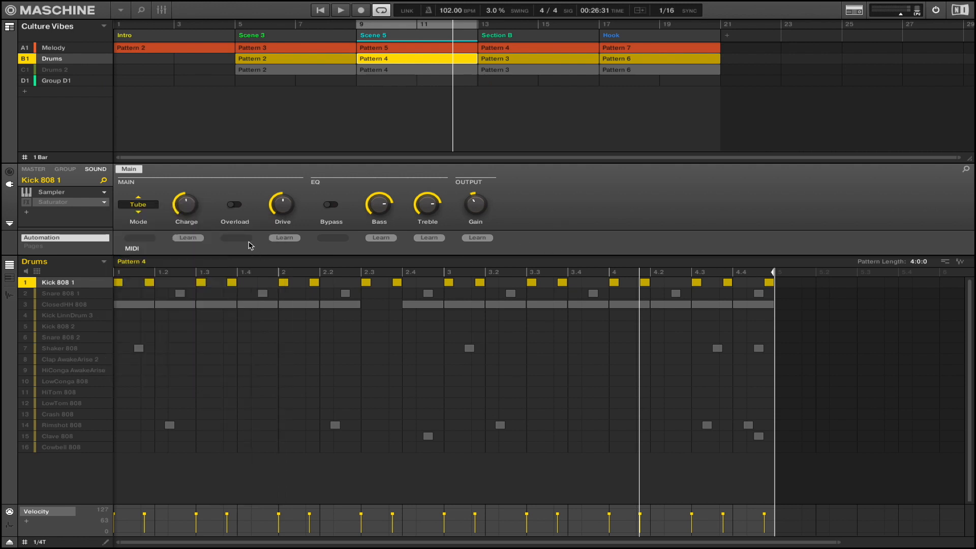
Examine the mode options of Kick 808 1's Saturator and keep Tube.
click(141, 206)
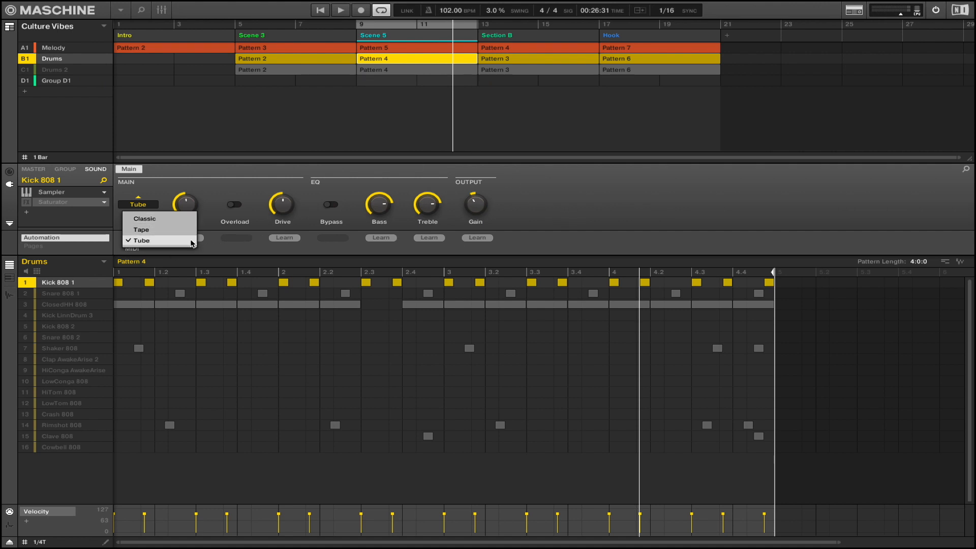
click(557, 205)
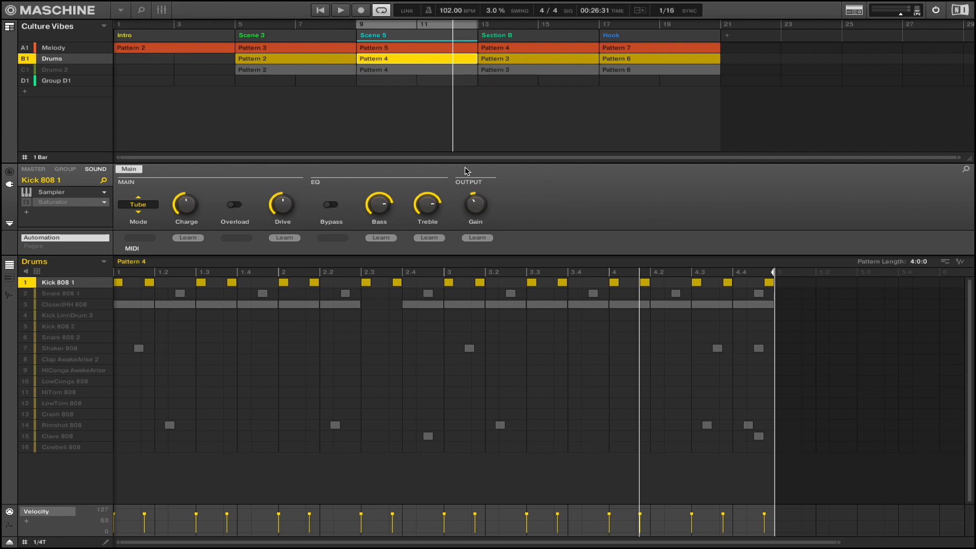
click(138, 209)
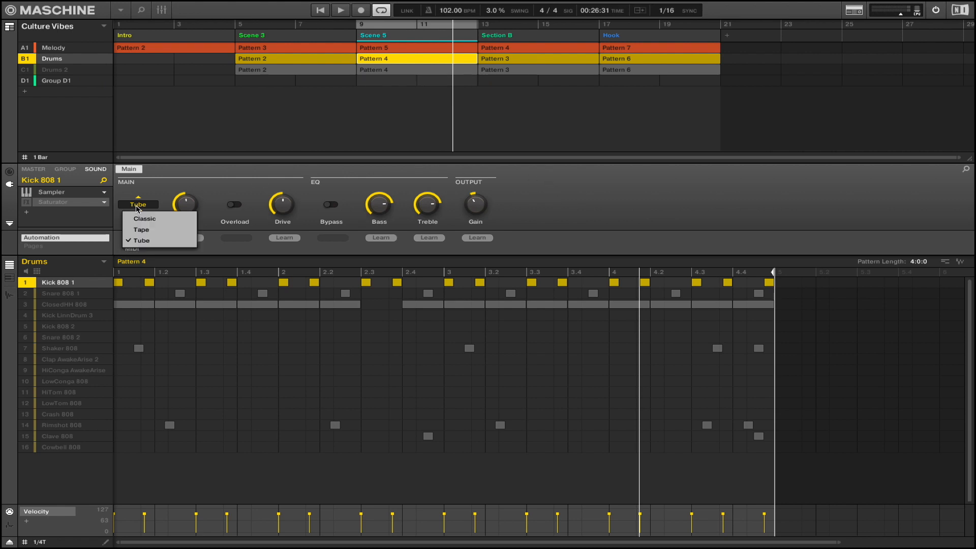
click(541, 218)
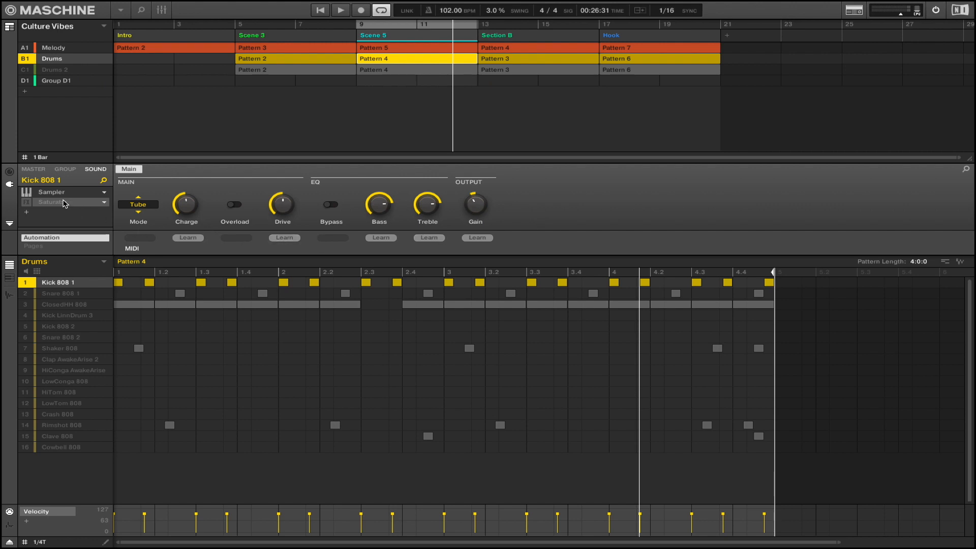
Mute the Melody group and Group D1 and play Scene 5 with Kick 808 1's Saturator bypassed.
click(24, 48)
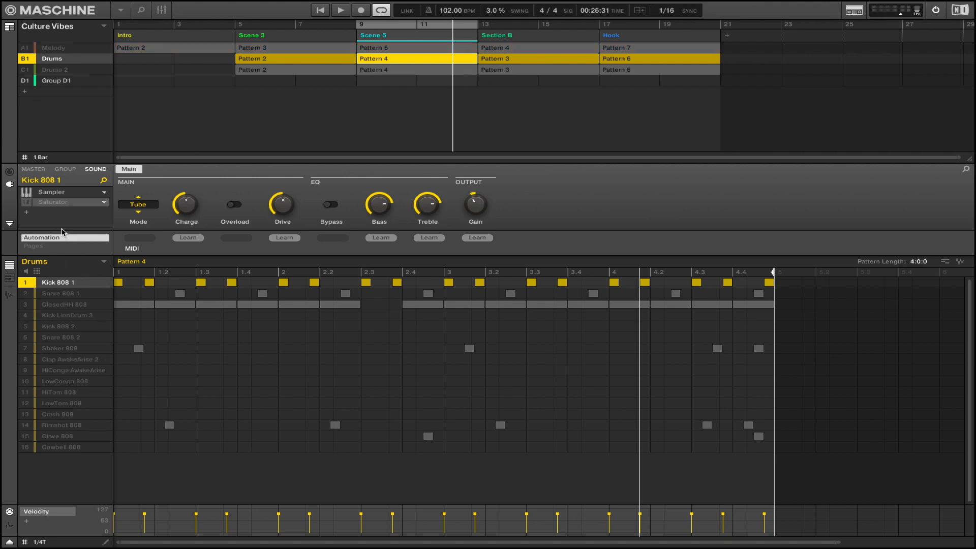
key(space)
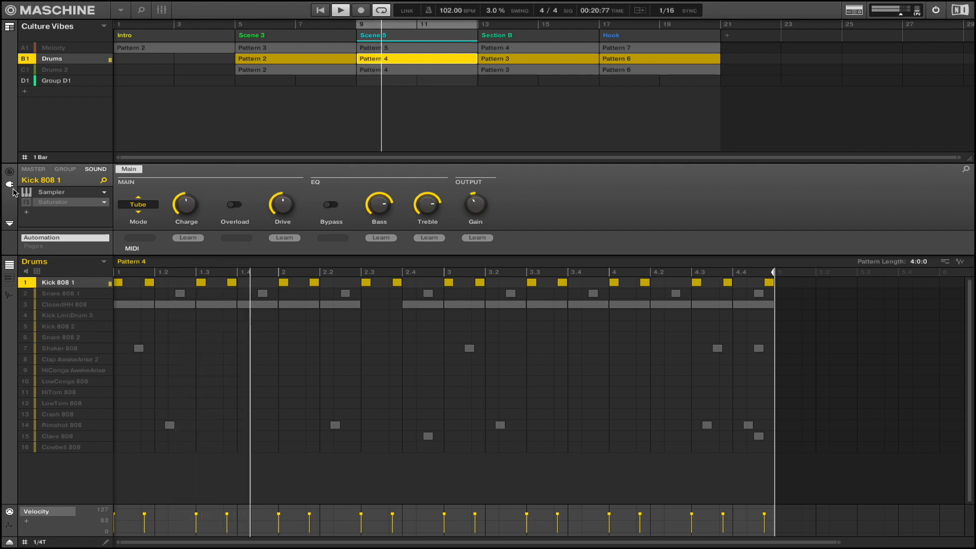
click(26, 81)
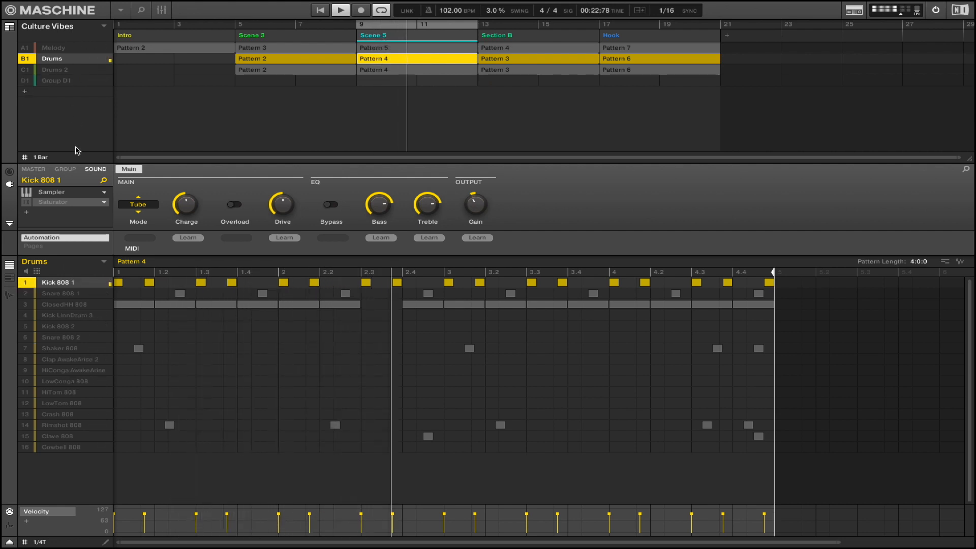
Compare Kick 808 1 with and without its Saturator while Scene 5 plays without the Melody group.
click(27, 203)
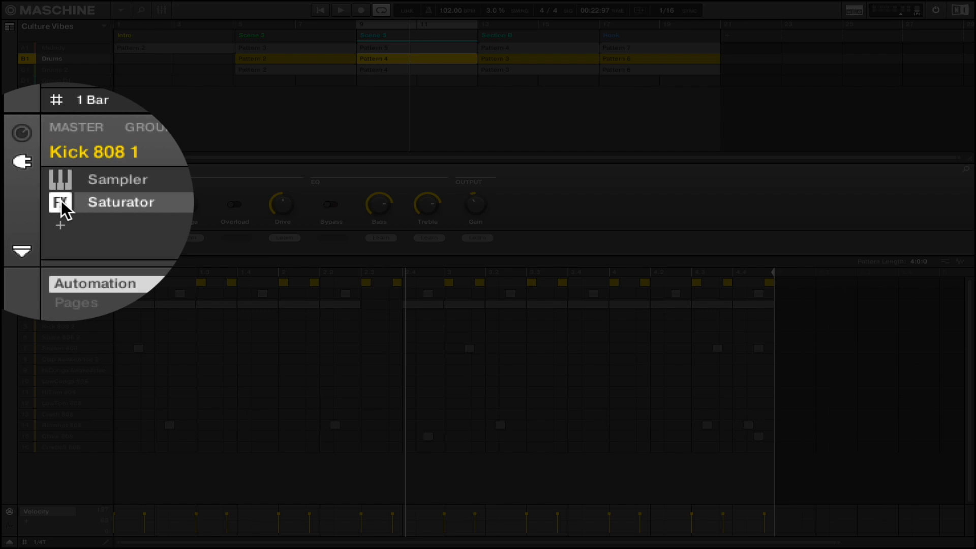
key(space)
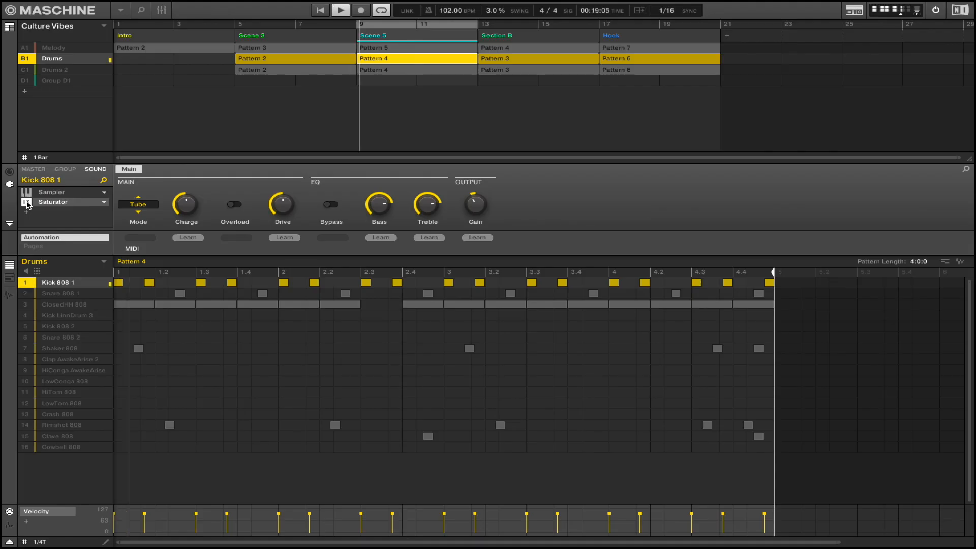
click(27, 203)
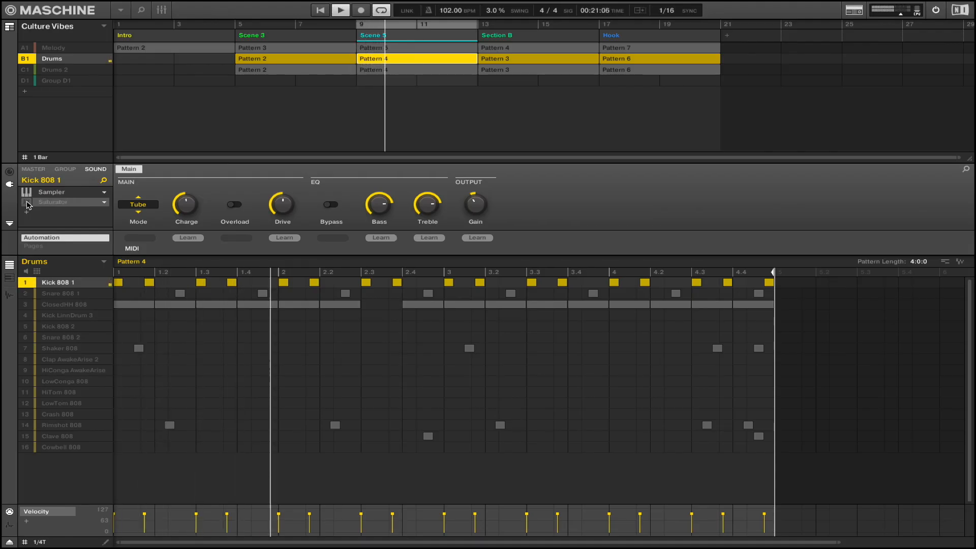
click(26, 203)
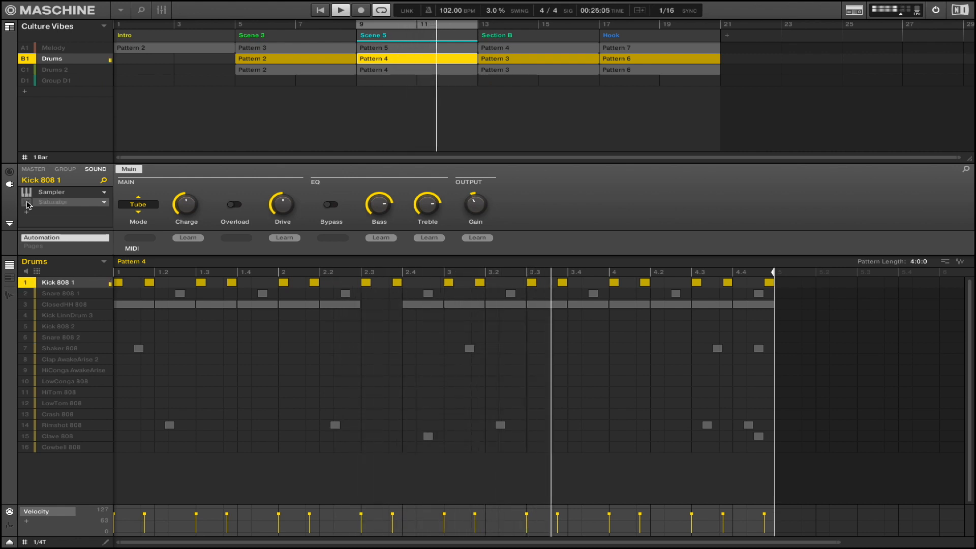
click(26, 203)
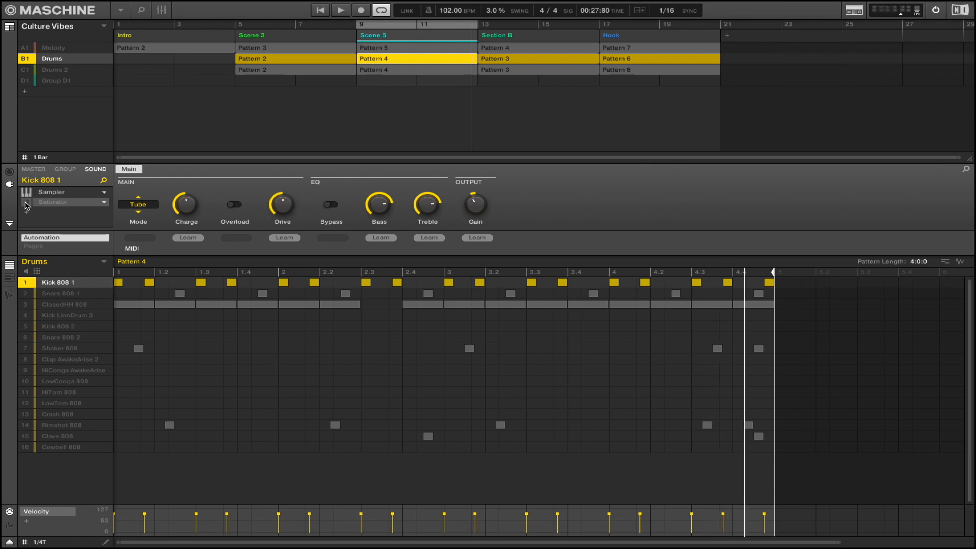
Unmute Melody, compare the kick with and without its Saturator in Scene 5, and leave the Saturator enabled.
click(24, 49)
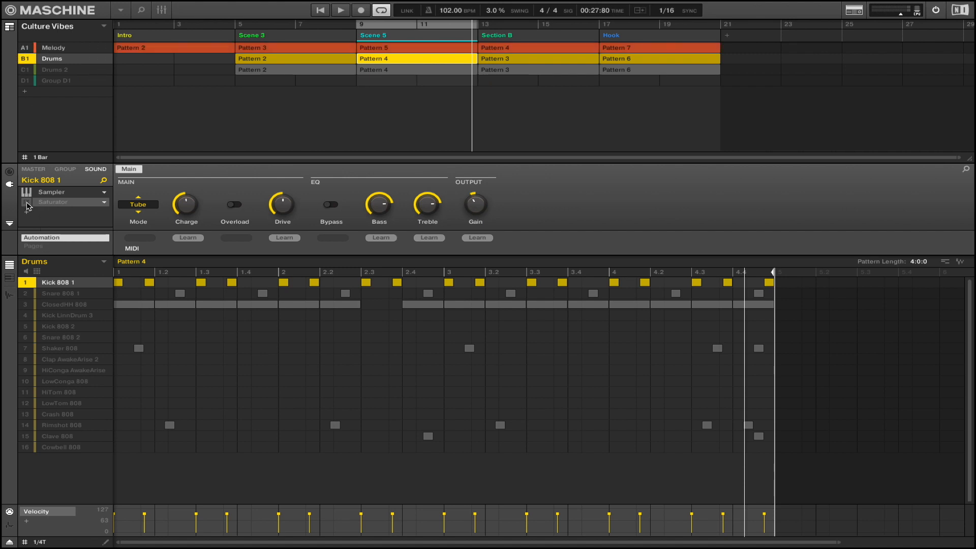
key(space)
click(27, 203)
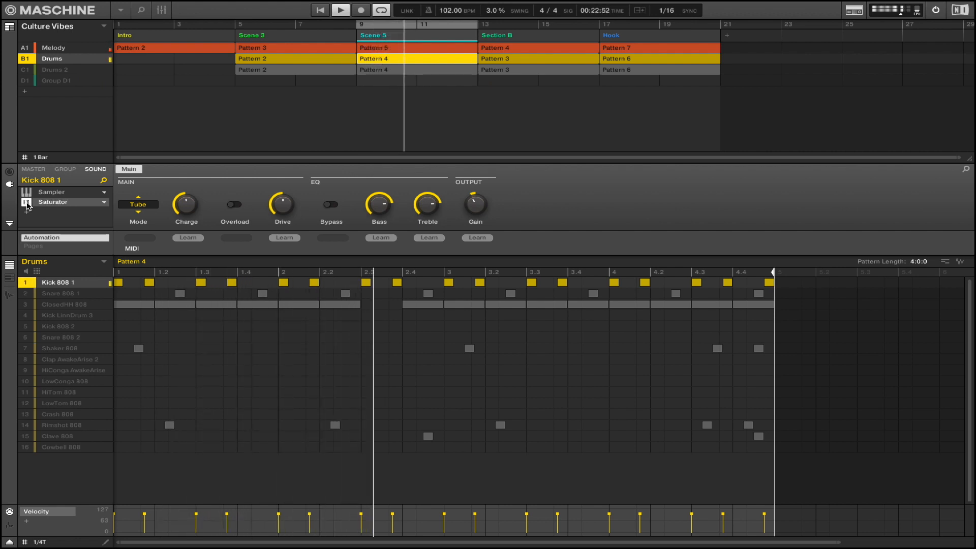
click(27, 203)
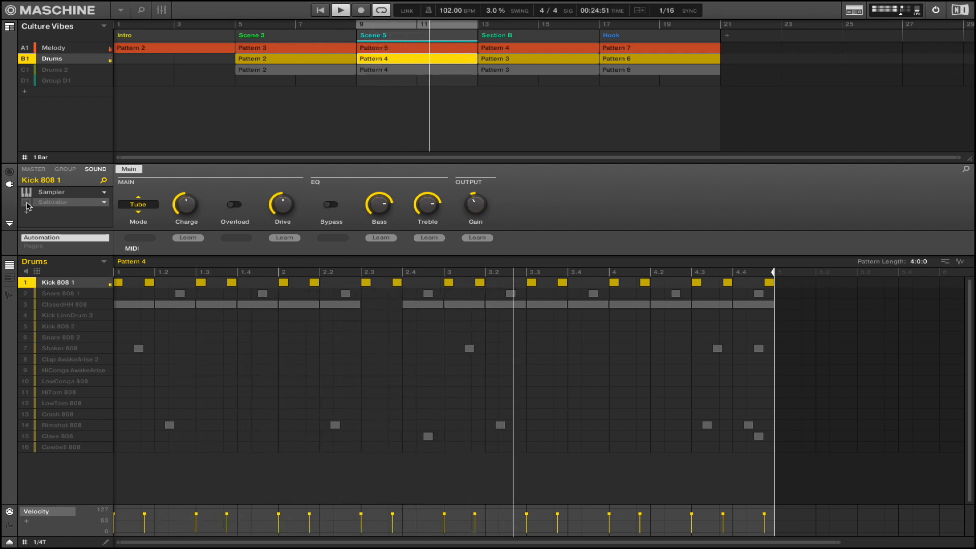
click(27, 202)
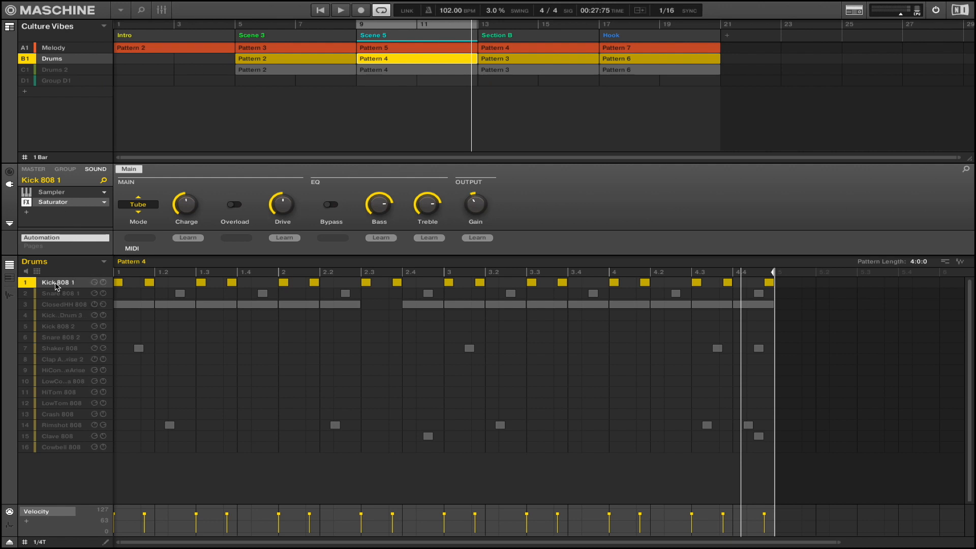
Unmute ClosedHH 808 and Snare 808 1 in the Drums group, auditioning Scene 5 as the sounds are added.
click(27, 305)
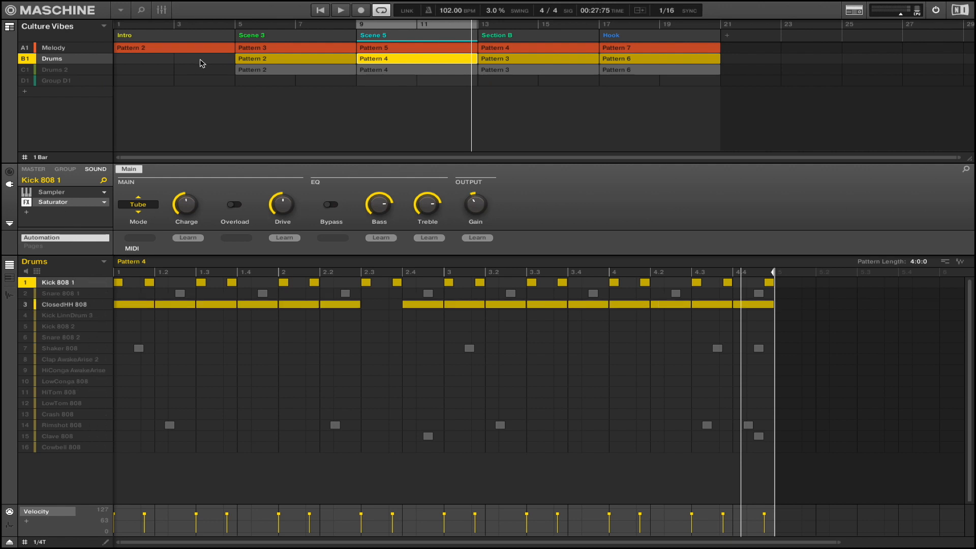
key(space)
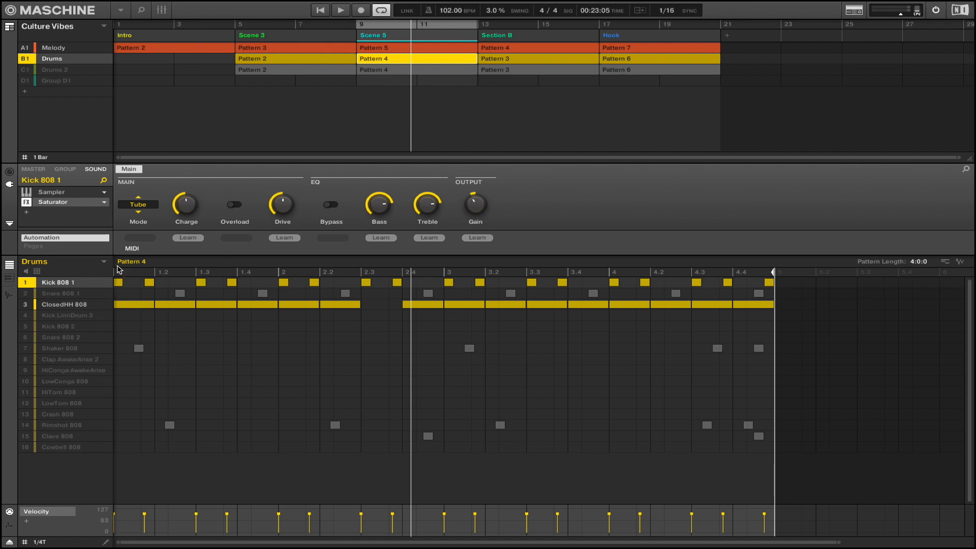
key(space)
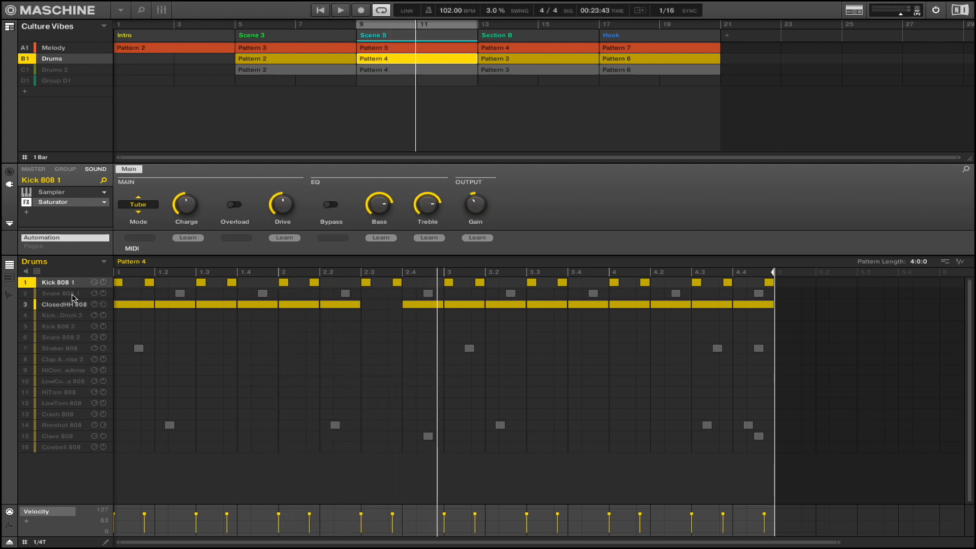
click(28, 294)
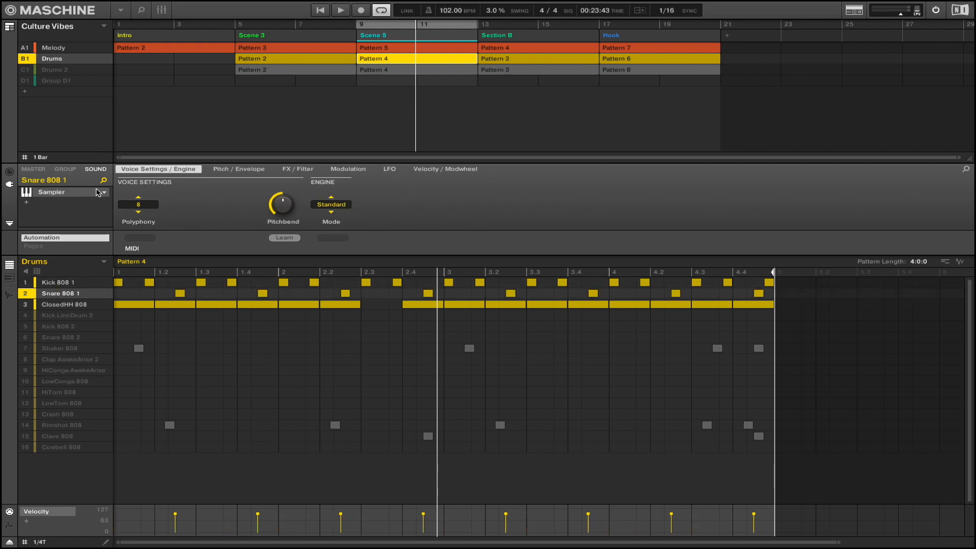
key(space)
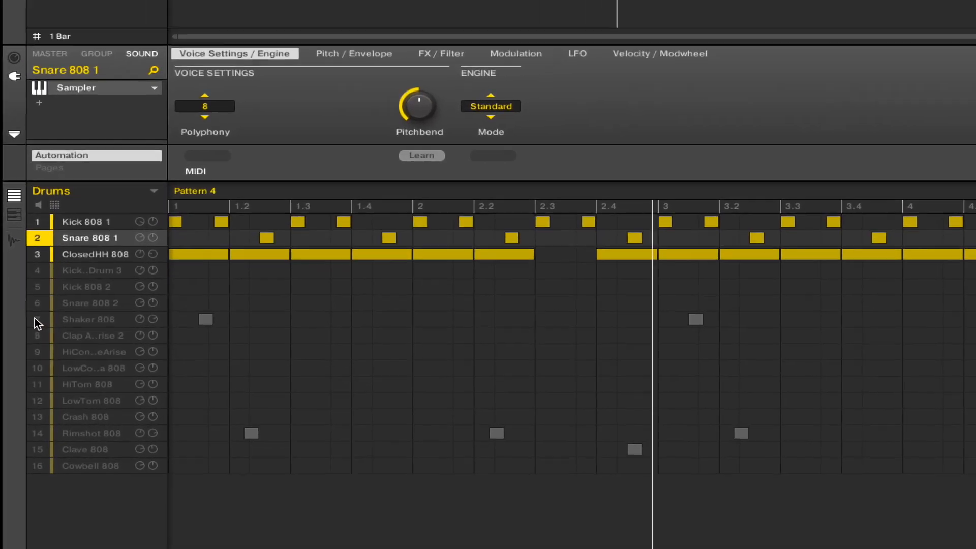
Unmute Shaker 808, Rimshot 808 and Clave 808 in the Drums group and audition the fuller Pattern 4.
click(153, 319)
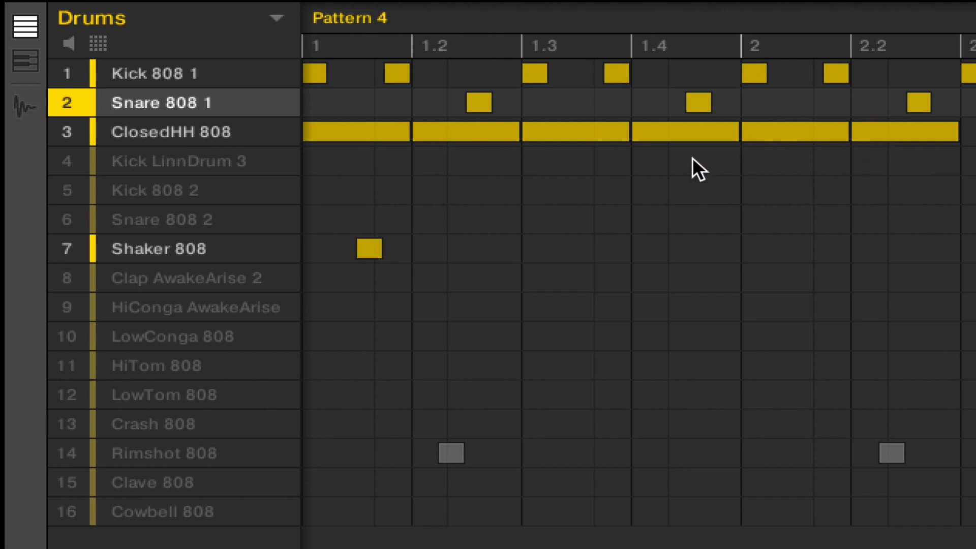
key(space)
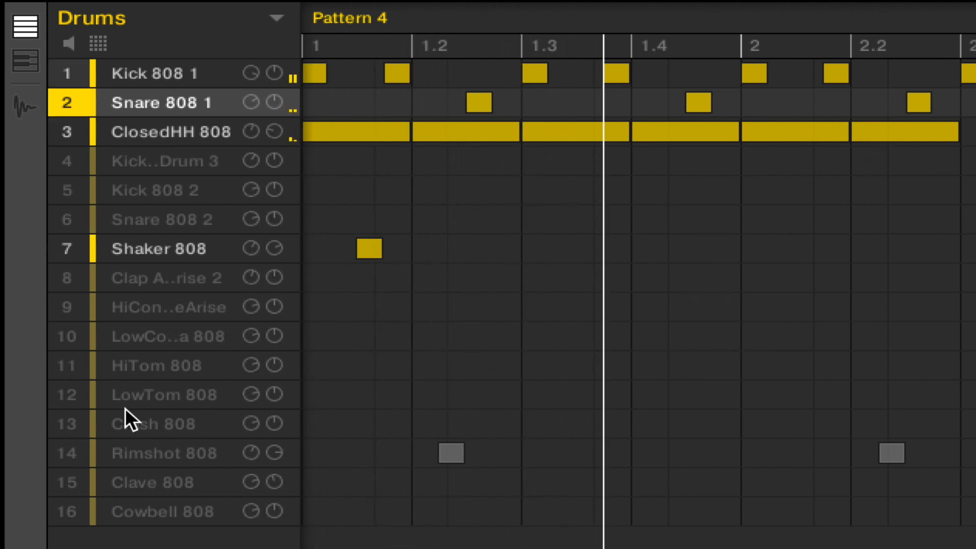
click(66, 450)
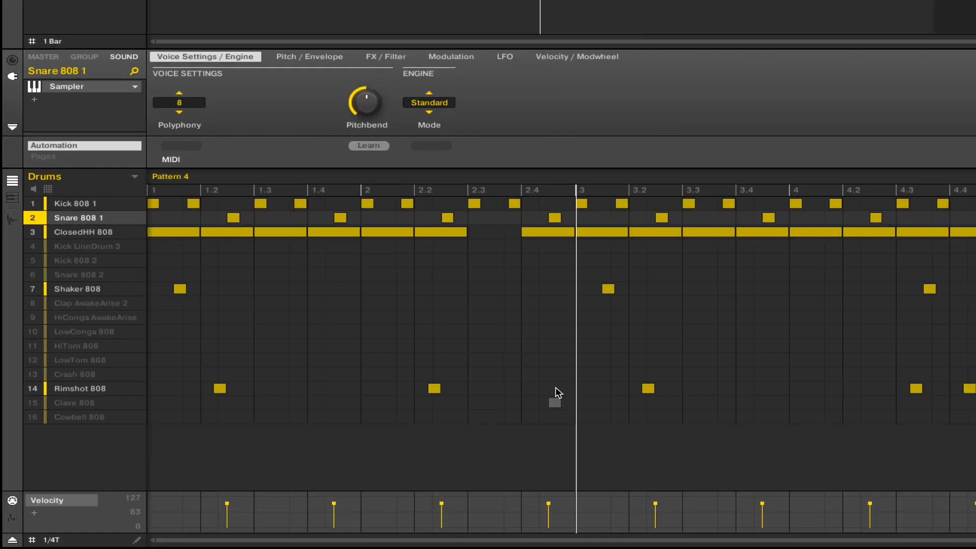
click(555, 403)
click(29, 404)
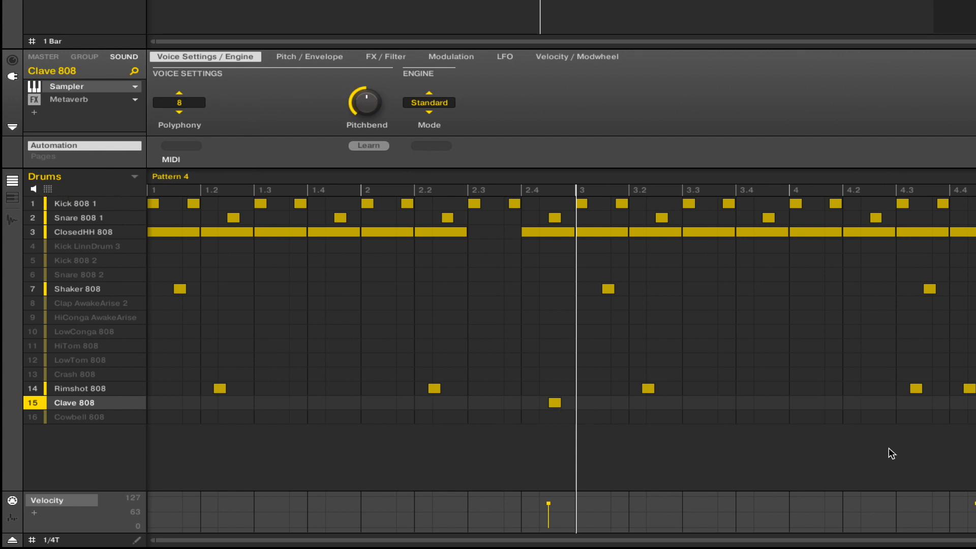
key(space)
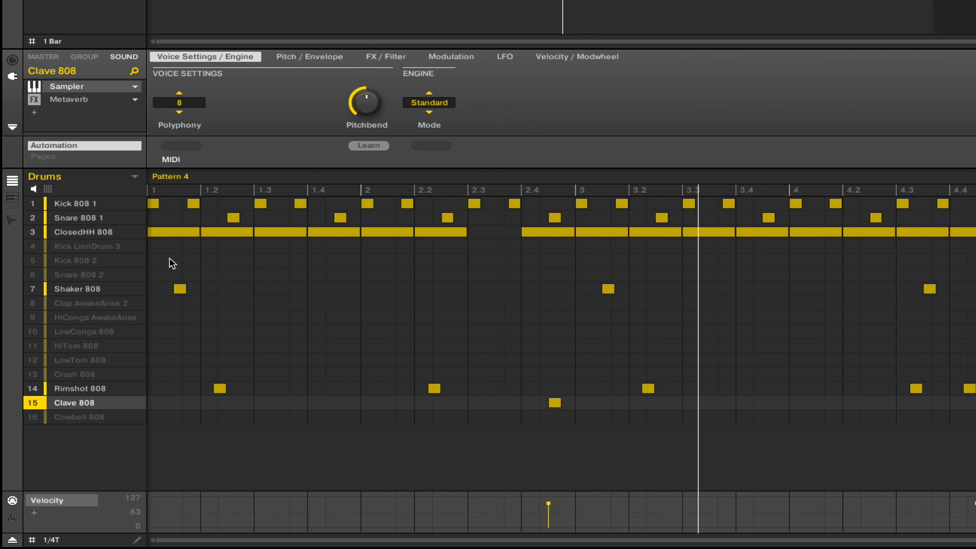
Unmute all remaining Drums sounds and the Drums 2 group, auditioning Scene 5 without Melody.
right_click(36, 233)
right_click(36, 233)
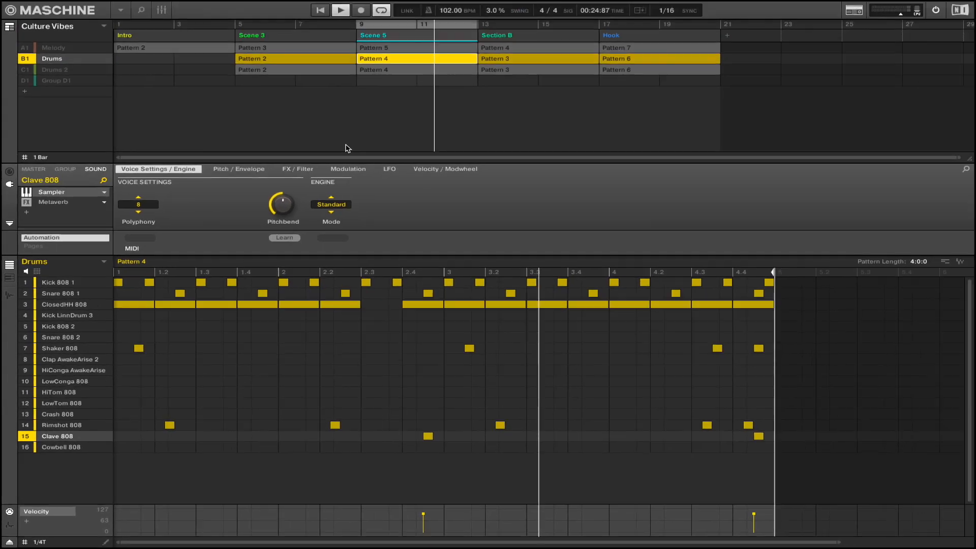
key(space)
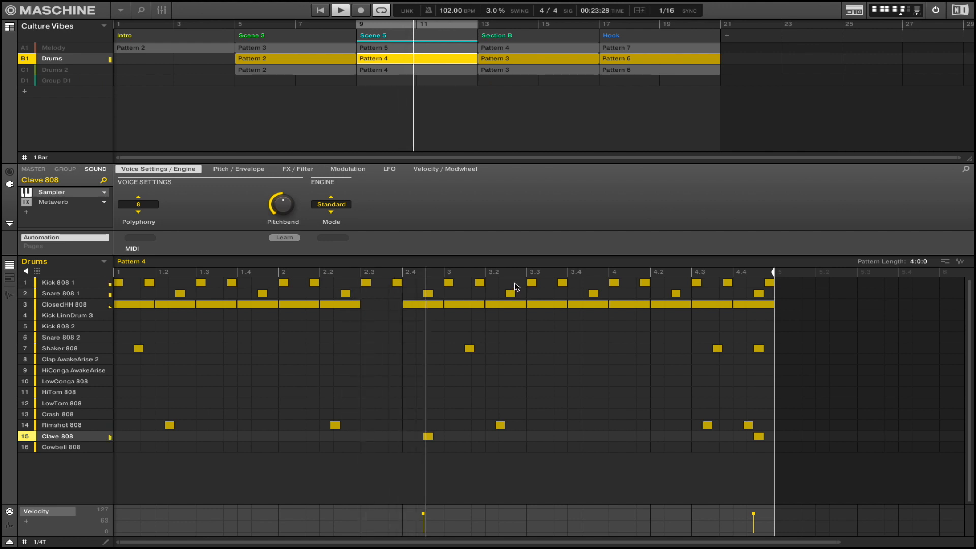
click(26, 70)
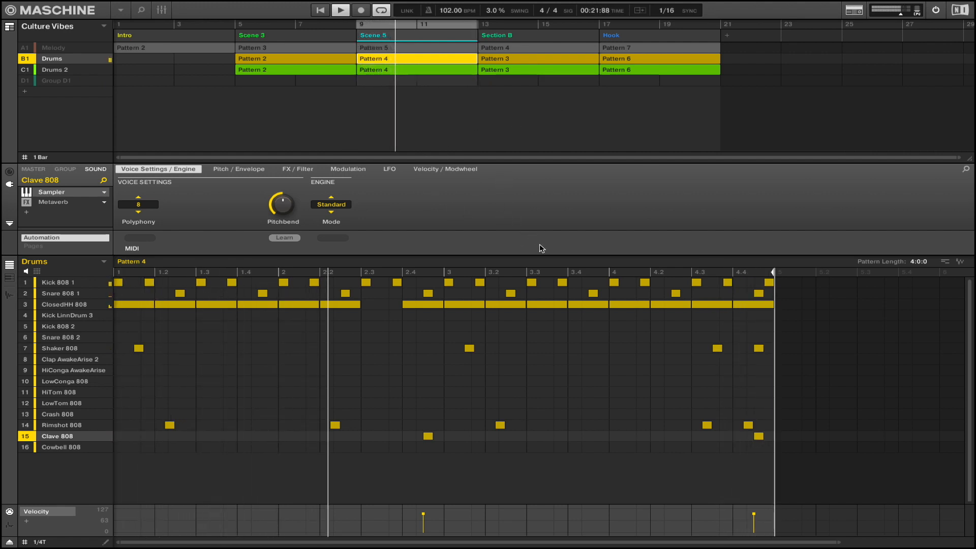
key(space)
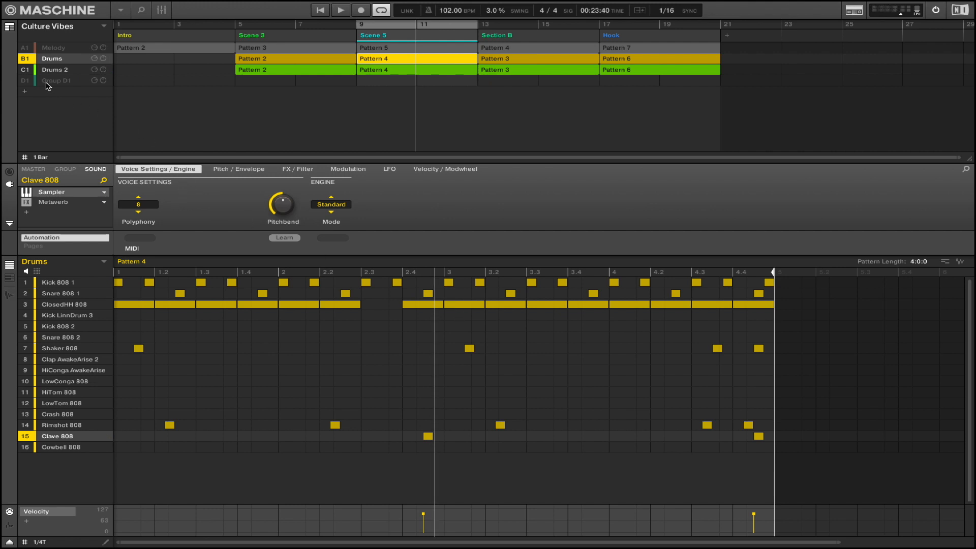
Enable the Drums group's Compressor and play Scene 5 with Melody muted to compare the drums with and without compression.
click(24, 49)
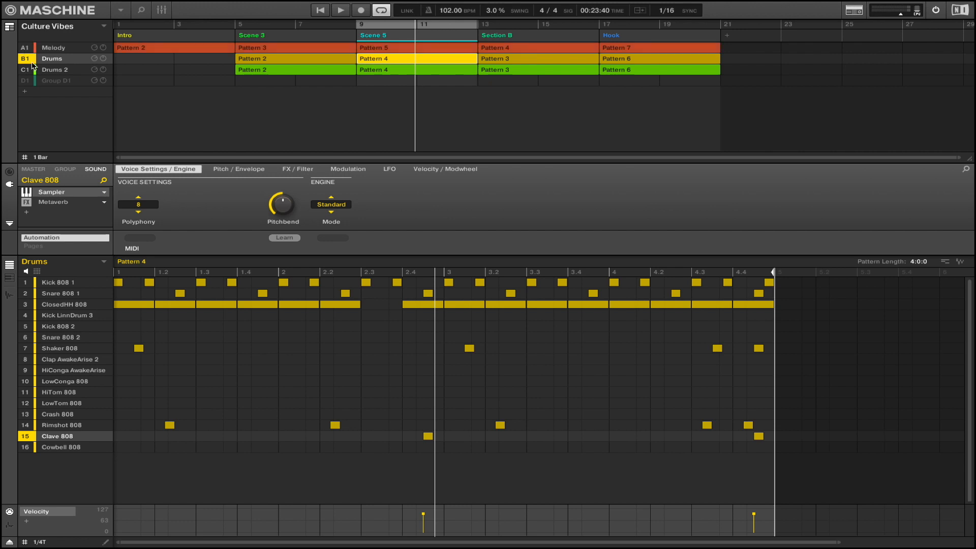
click(65, 169)
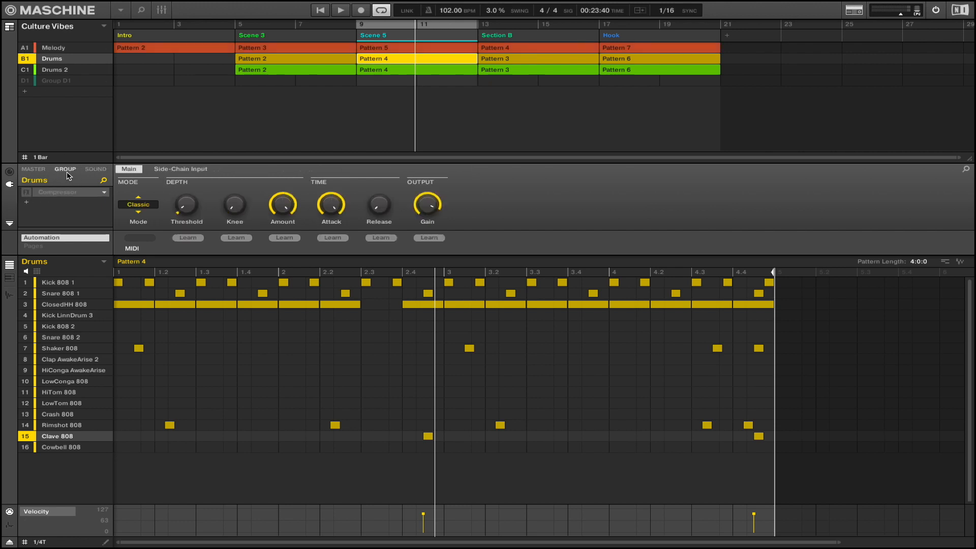
click(28, 192)
key(space)
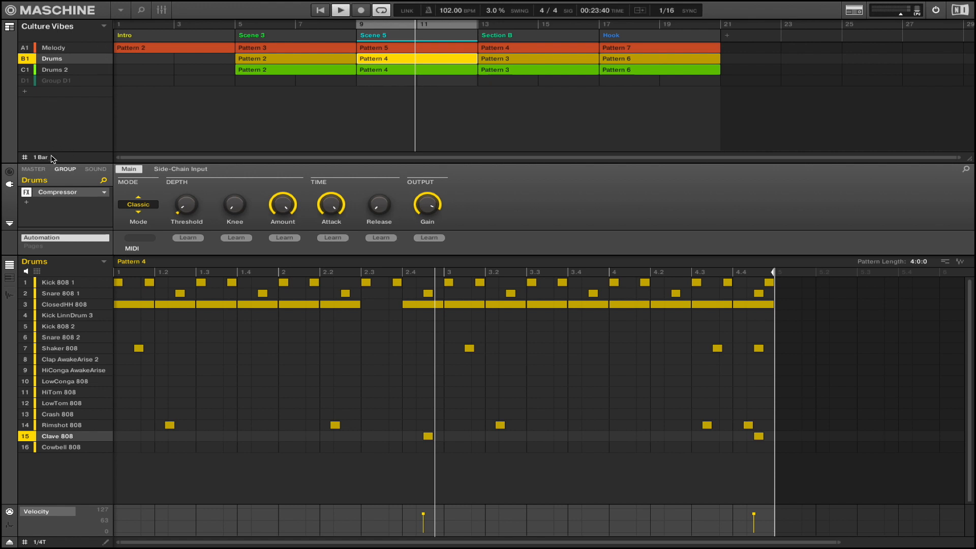
click(24, 48)
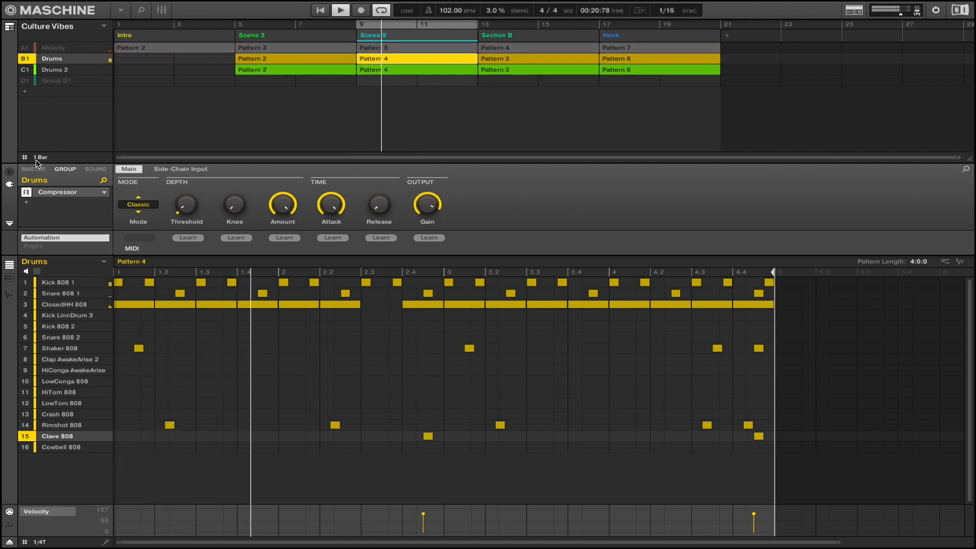
click(26, 192)
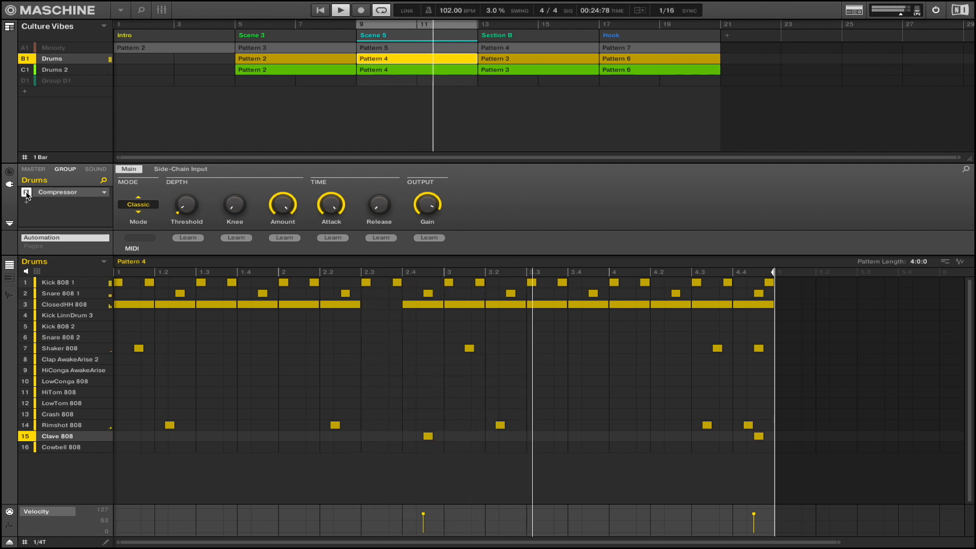
Check the Drums group's Compressor in the mixer during playback, and unmute the Melody group once stopped.
key(ctrl+m)
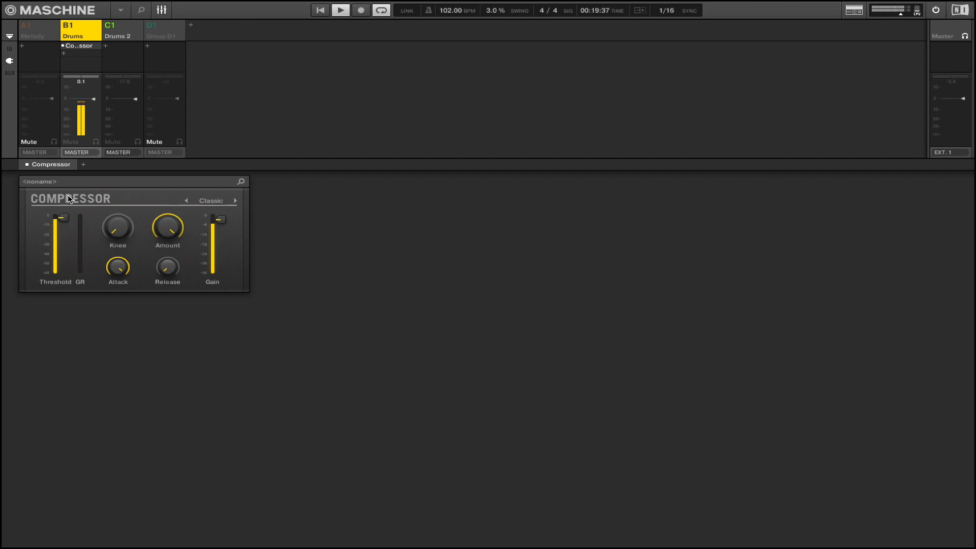
key(ctrl+m)
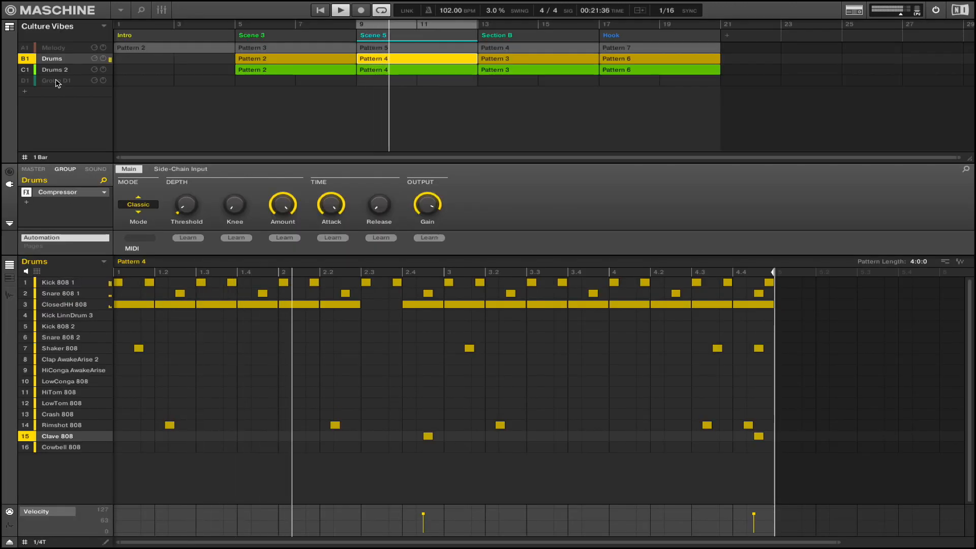
key(space)
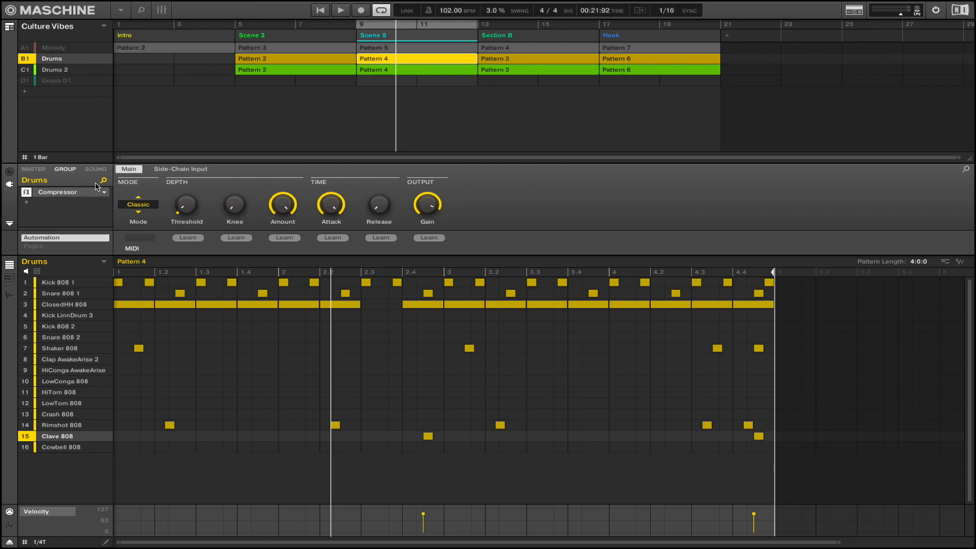
click(25, 48)
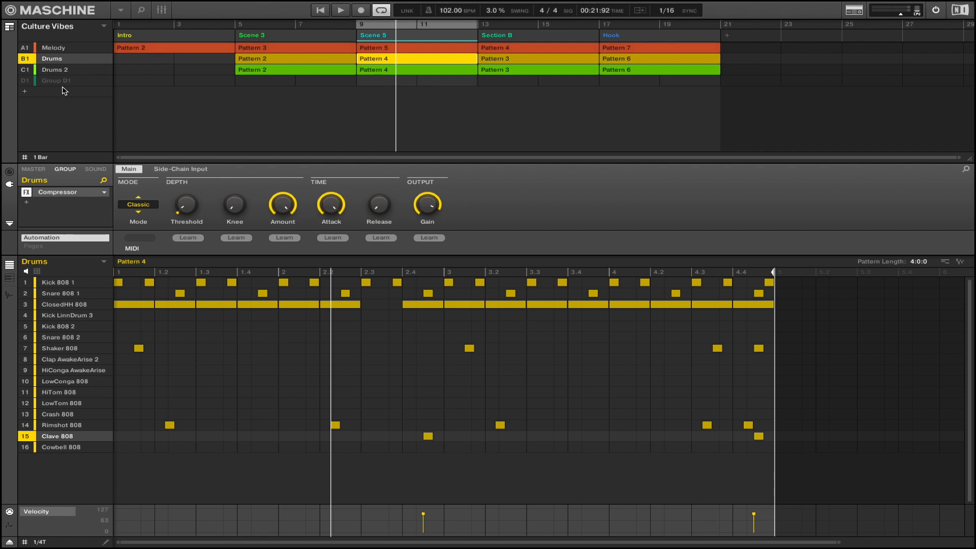
Bypass the Master channel's Compressor, Enhanced EQ and Limiter and play Scene 5 without them.
click(42, 172)
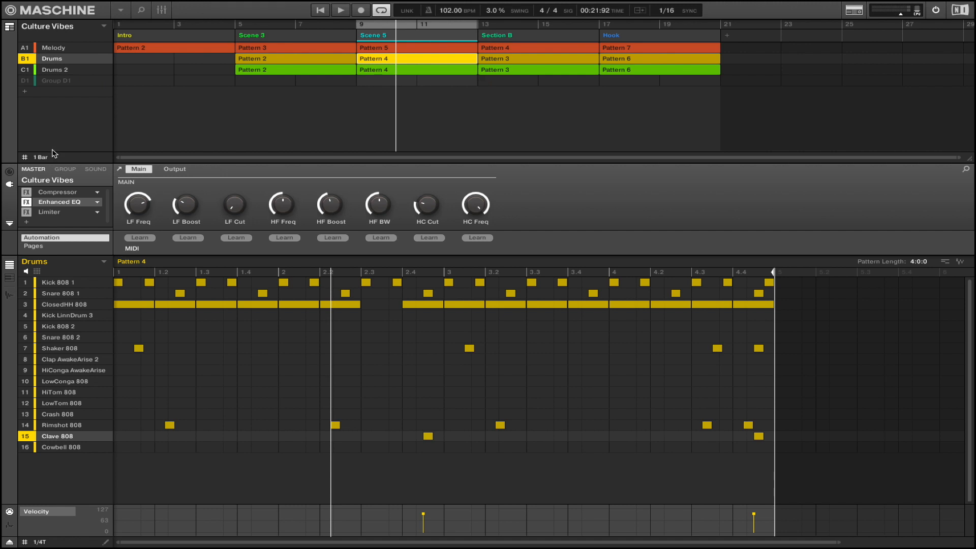
click(56, 194)
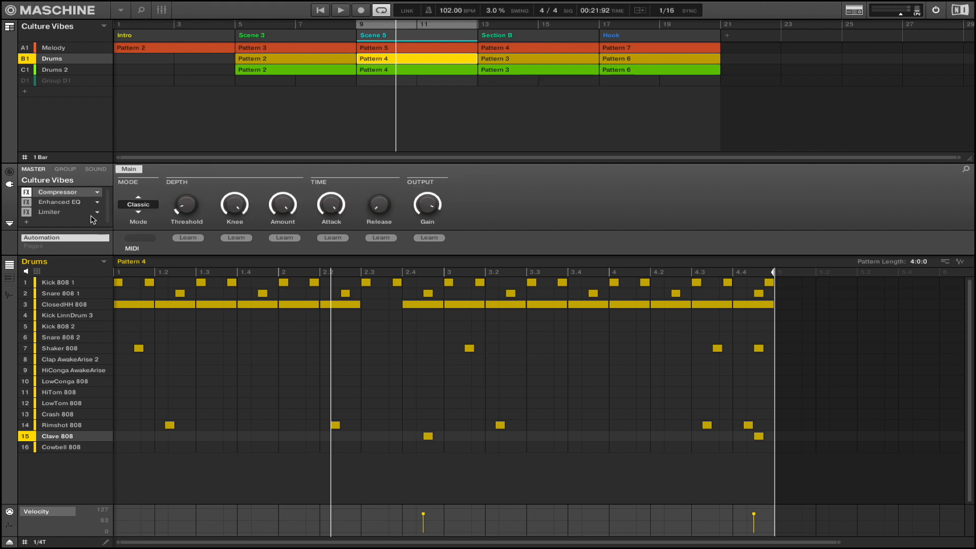
click(28, 212)
click(28, 202)
click(27, 193)
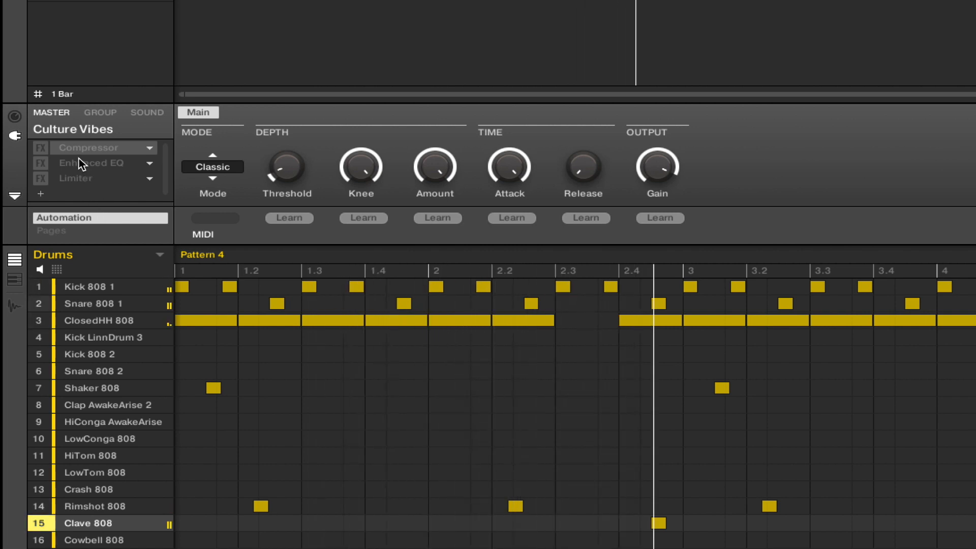
key(space)
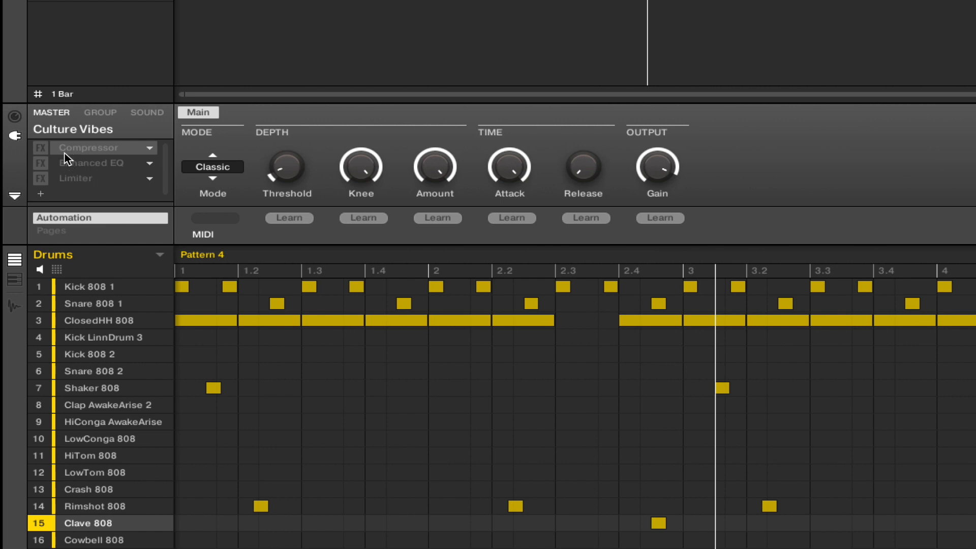
Re-enable the Master Compressor and play the beat while viewing its settings in the mixer.
click(42, 149)
key(Tab)
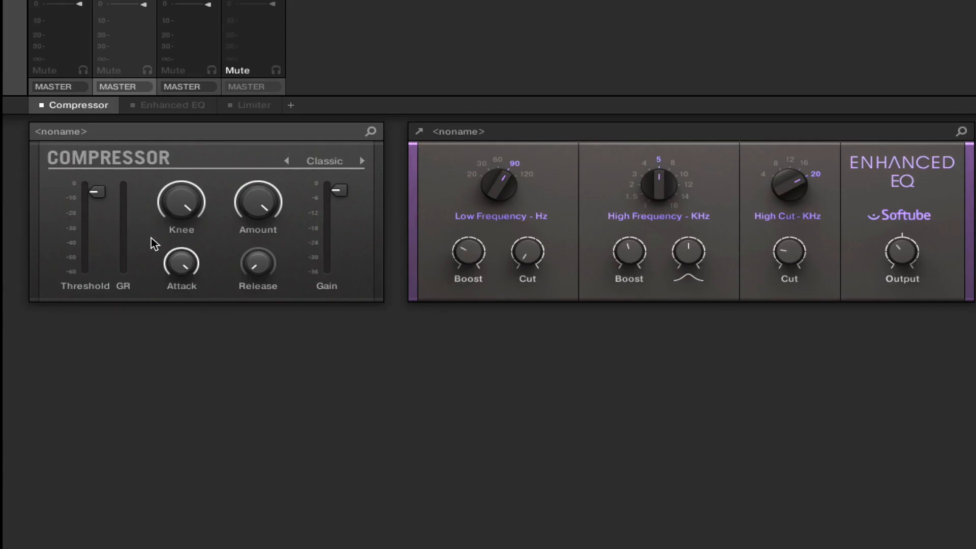
key(space)
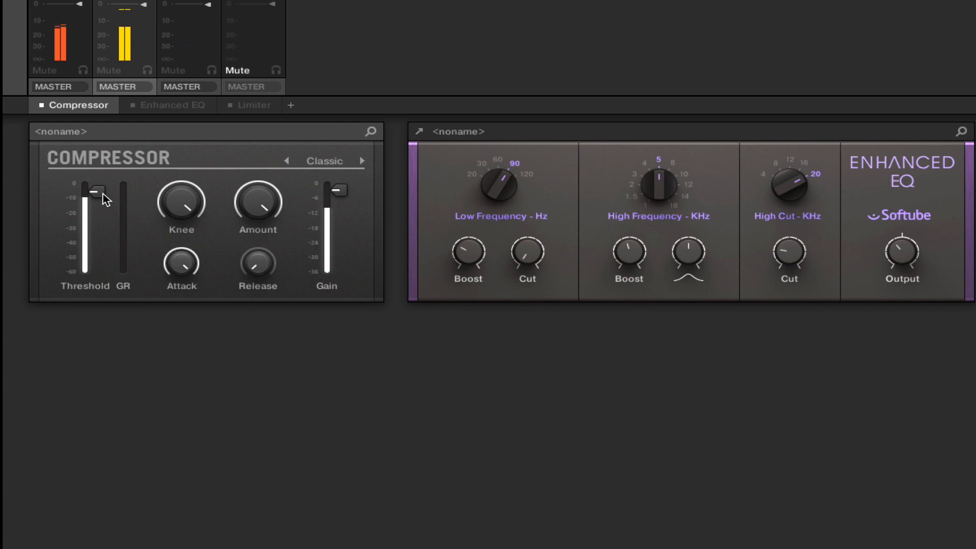
key(space)
mouse_move(163, 211)
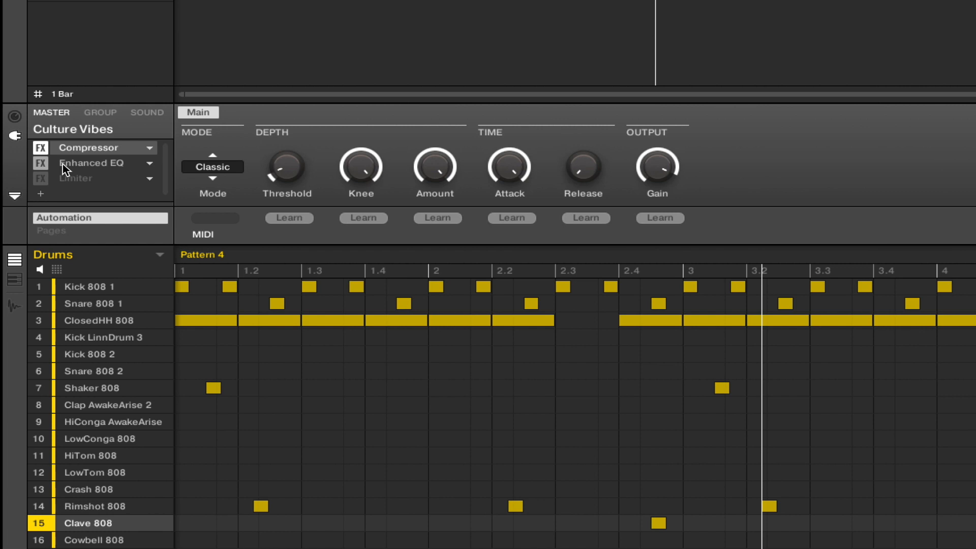
Select the Master's Enhanced EQ and compare Scene 5 with the EQ bypassed and enabled.
click(63, 164)
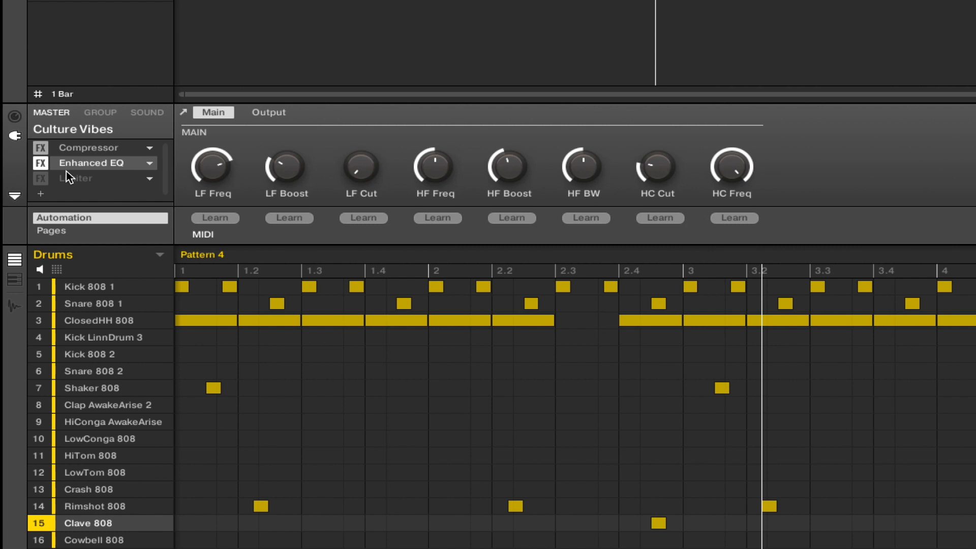
click(41, 163)
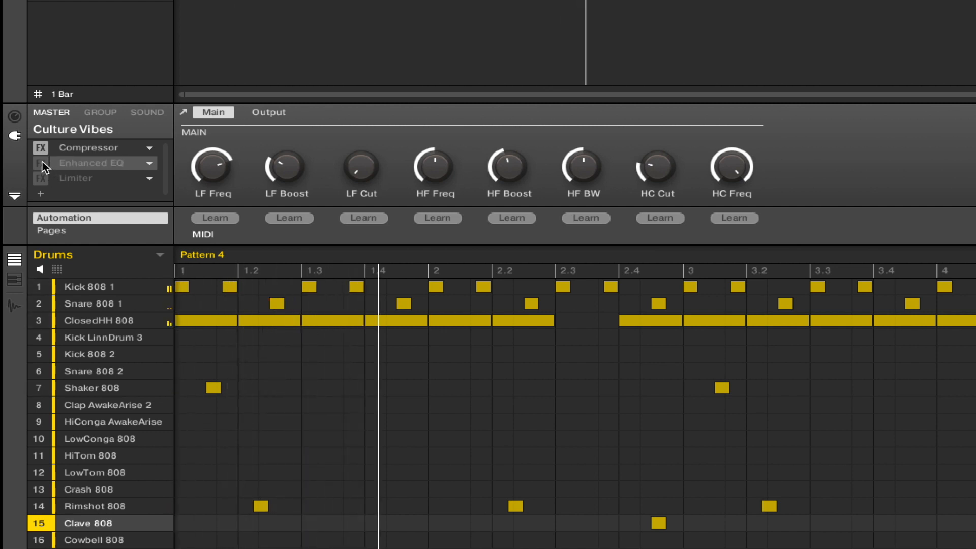
click(42, 163)
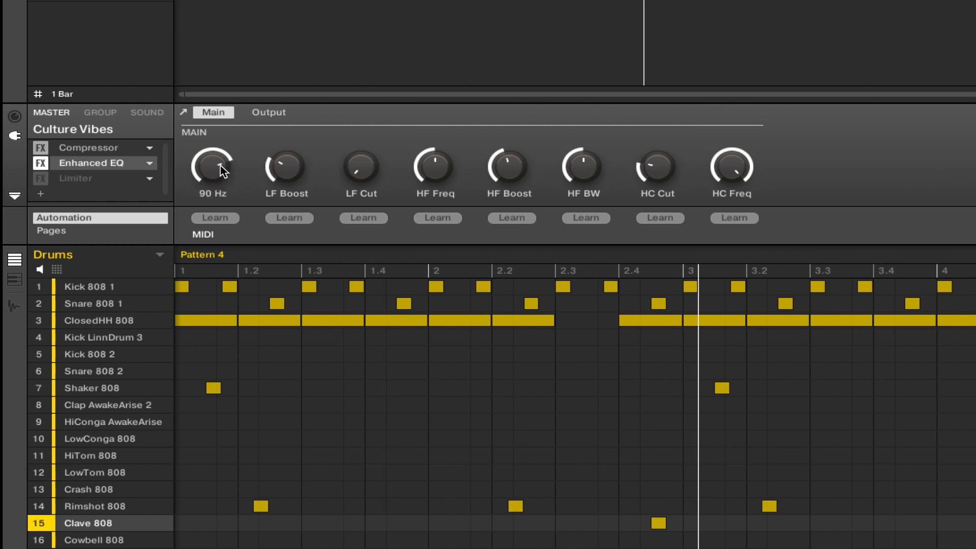
mouse_move(274, 170)
Look through the Internal effects offered for the Enhanced EQ slot and examine the EQ's controls in its floating window.
click(149, 162)
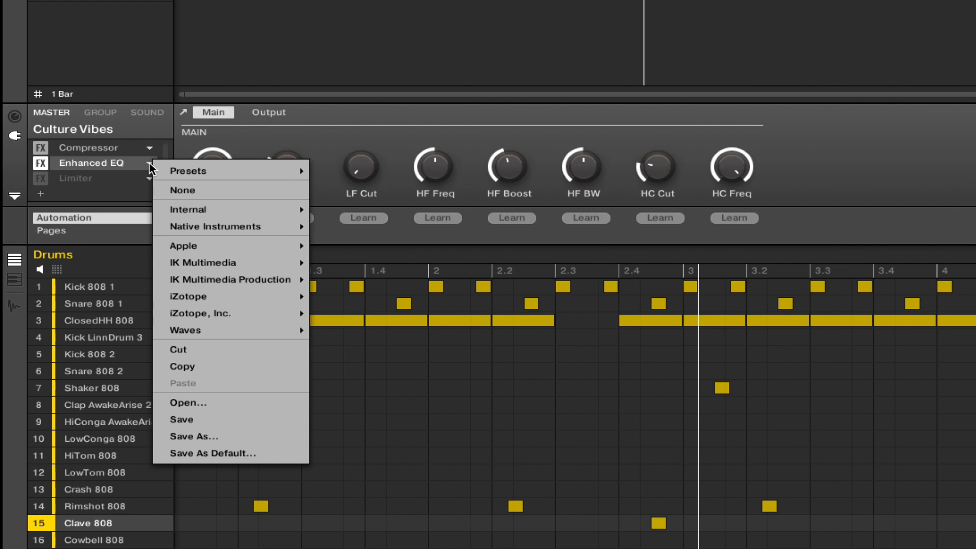
mouse_move(223, 208)
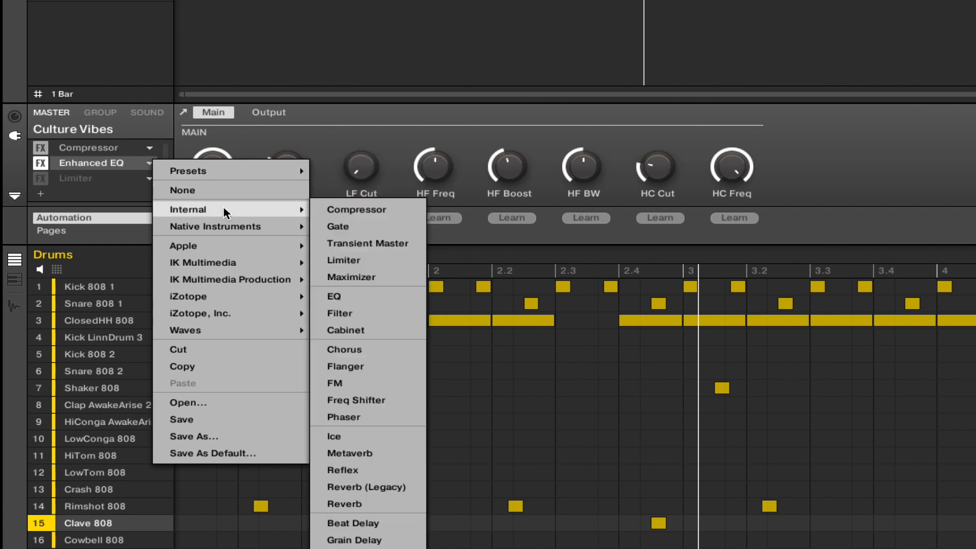
click(63, 164)
drag(571, 392, 887, 36)
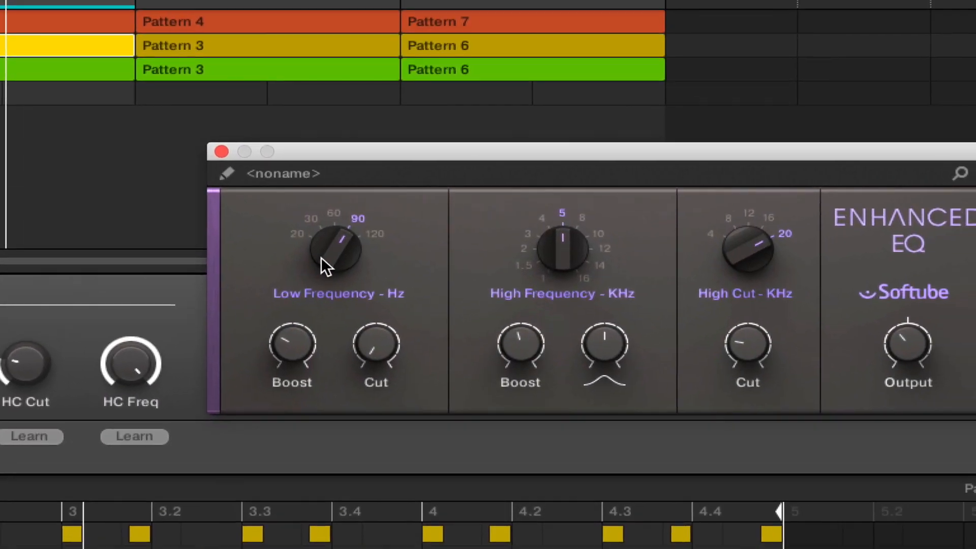
mouse_move(703, 198)
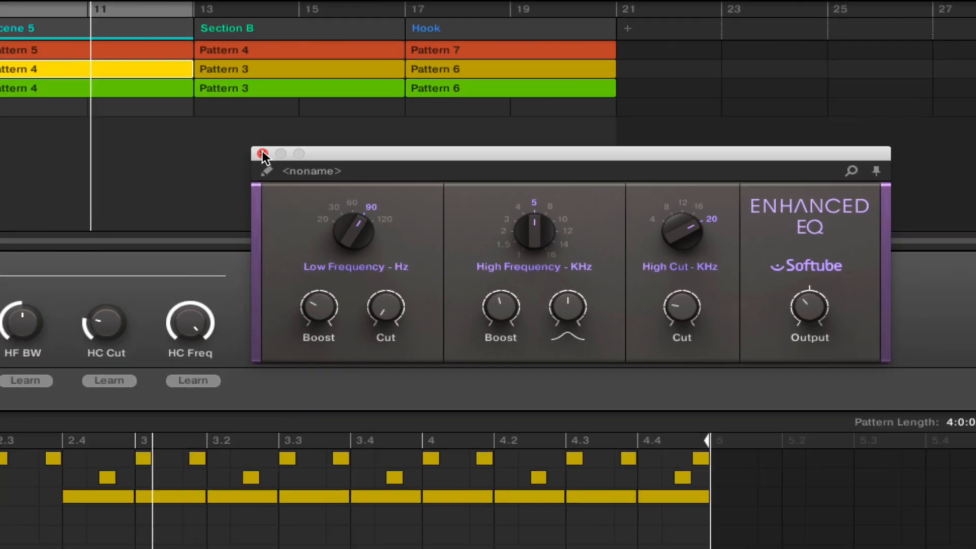
Close the Enhanced EQ window and replay Scene 5, switching the EQ off and back on.
click(40, 194)
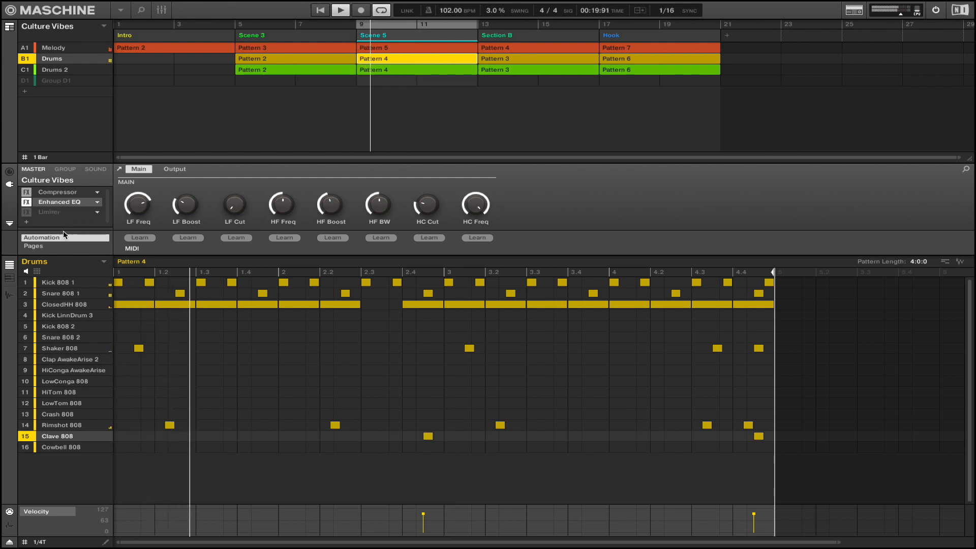
click(27, 202)
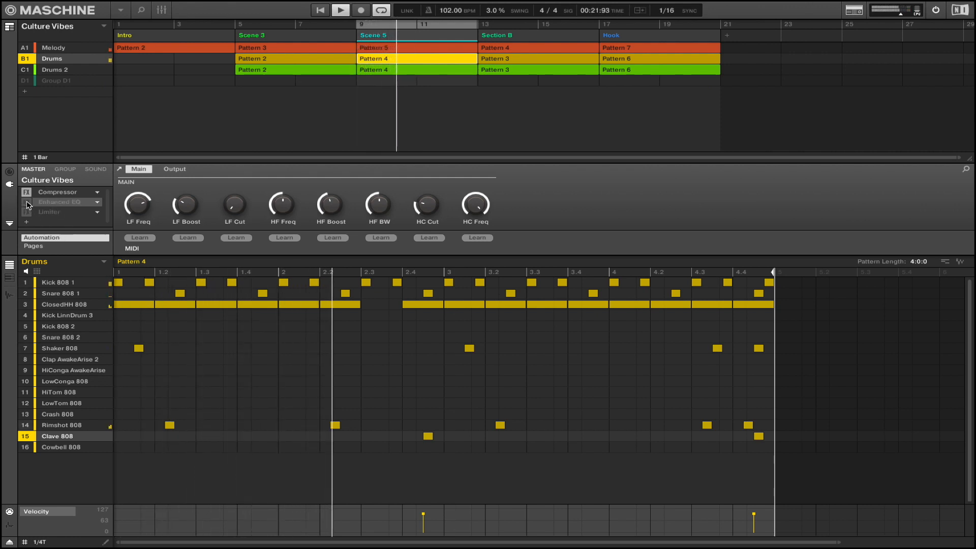
click(27, 202)
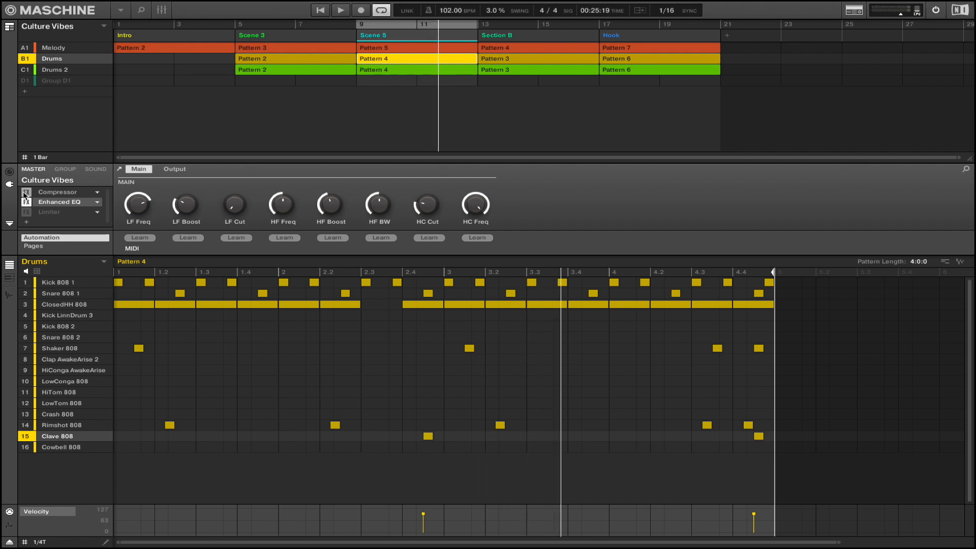
Enable the Limiter on the Master channel and play Scene 5 through the full effects chain.
click(55, 212)
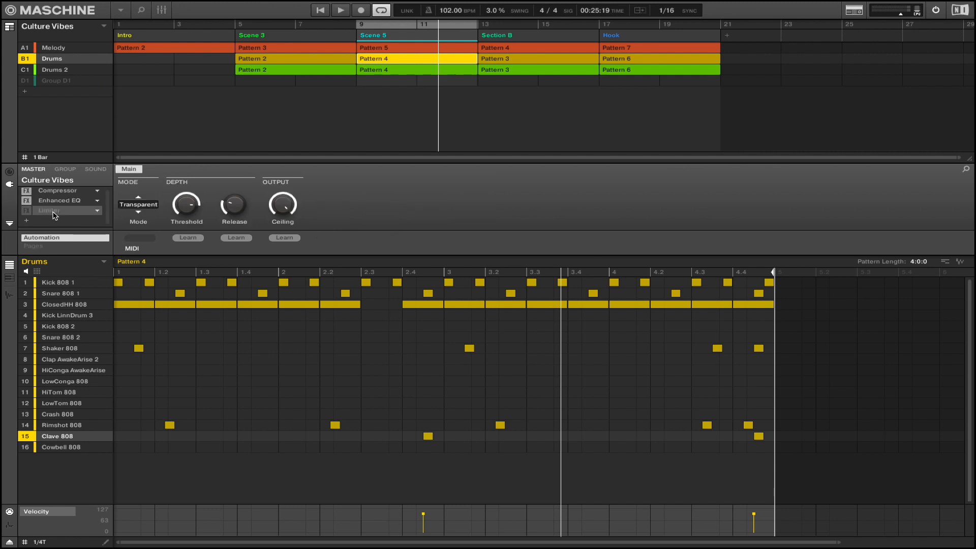
click(26, 211)
key(space)
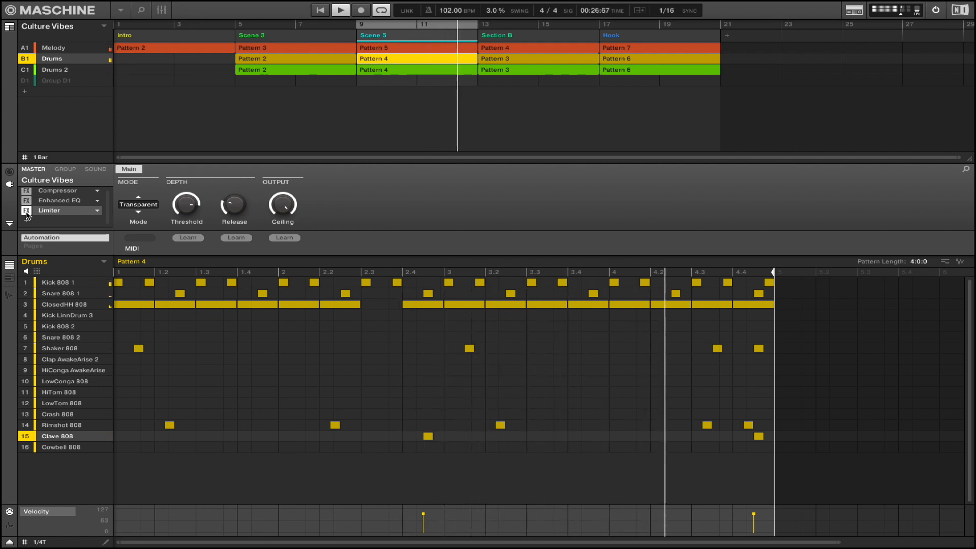
key(space)
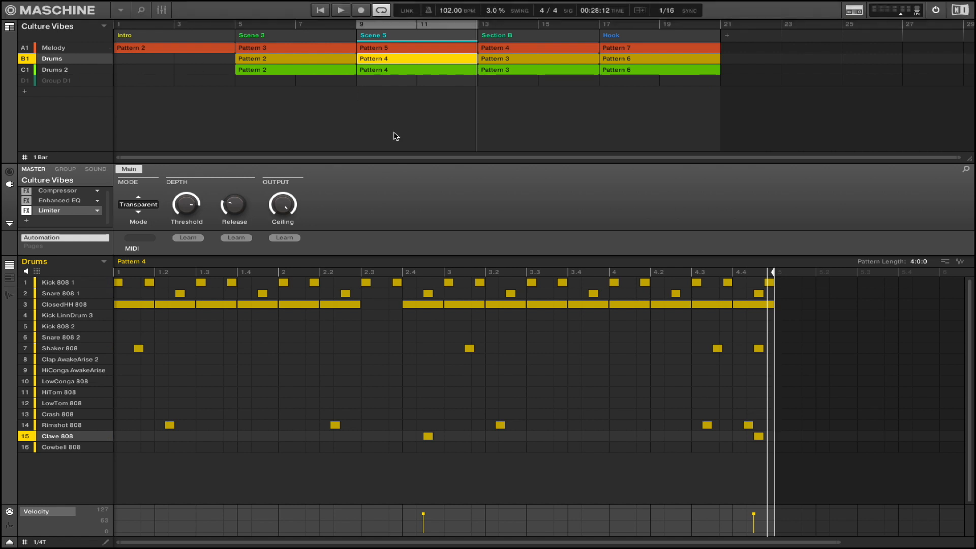
Set the loop range to the Hook section and show the Drums group's Pattern 6.
drag(387, 29, 619, 23)
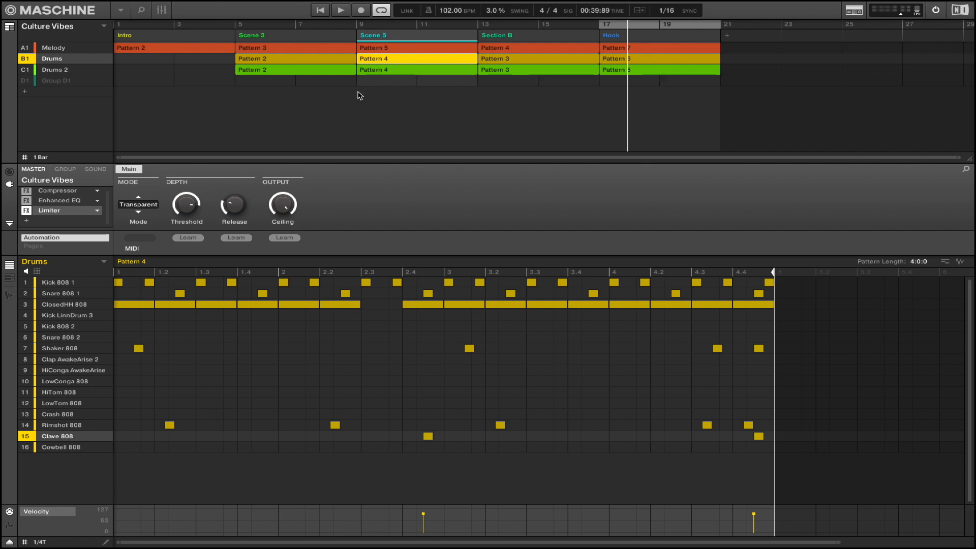
click(622, 52)
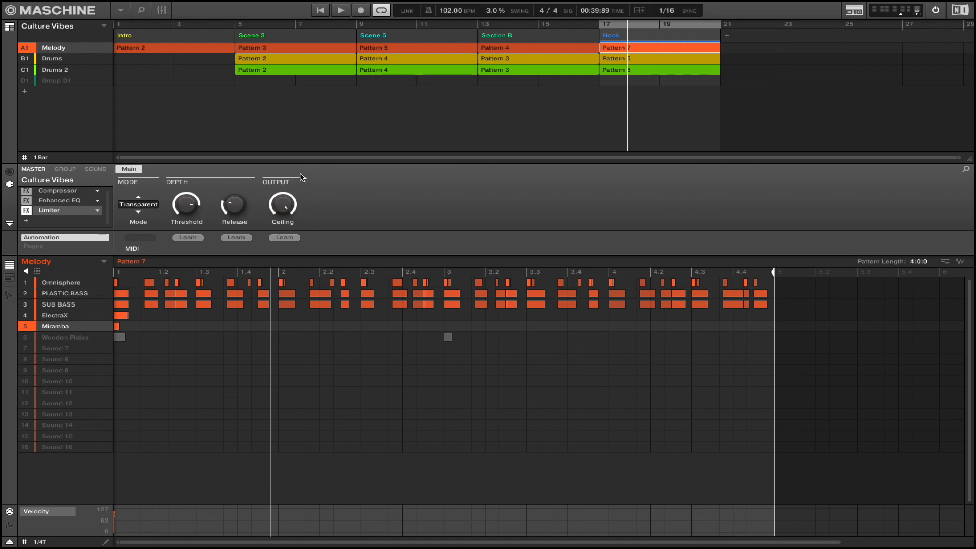
click(51, 59)
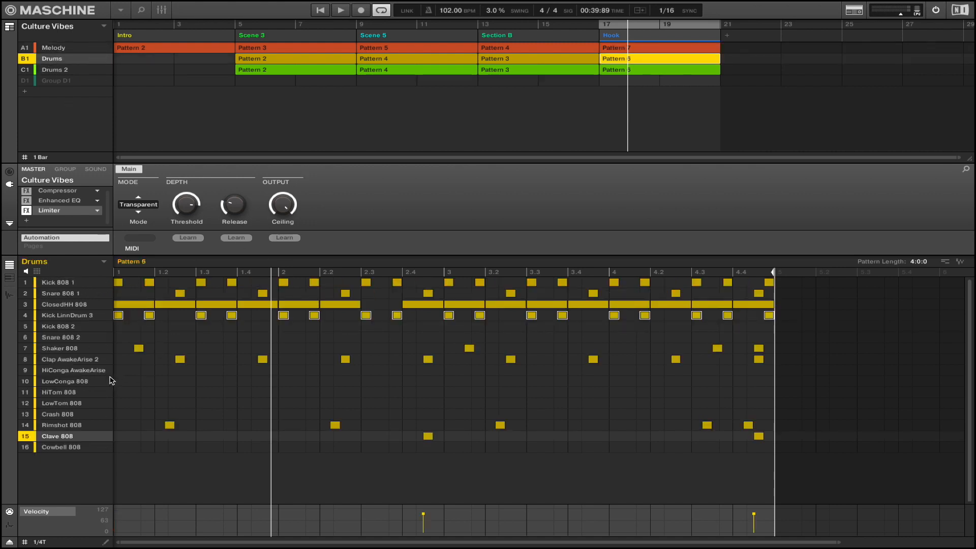
Audition Kick 808 1 and Kick LinnDrum 3 in the Drums group, and mute Kick 808 1.
click(61, 285)
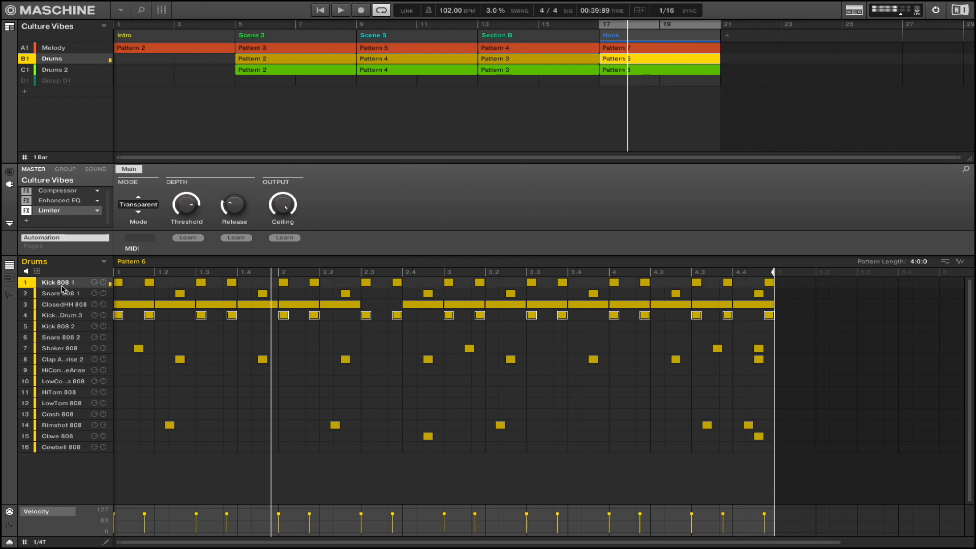
click(65, 316)
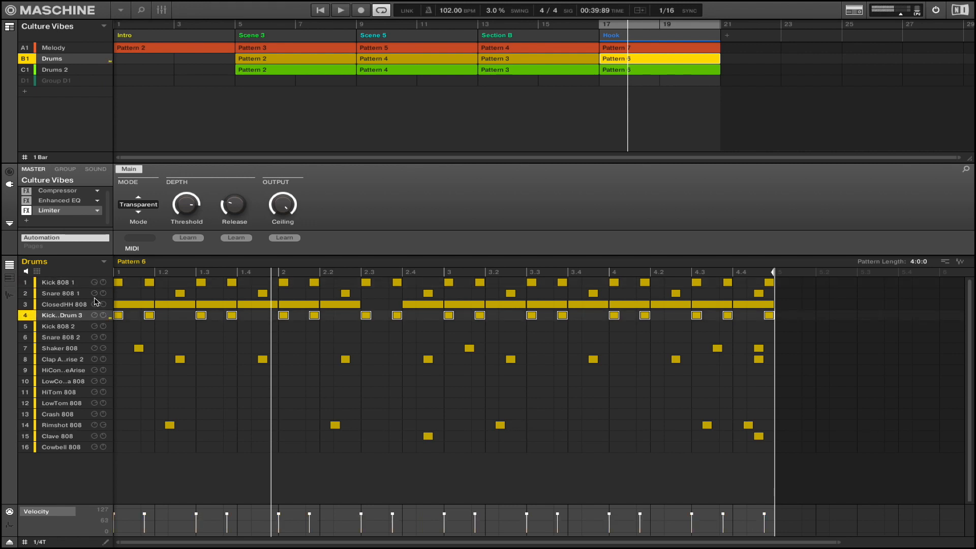
click(28, 283)
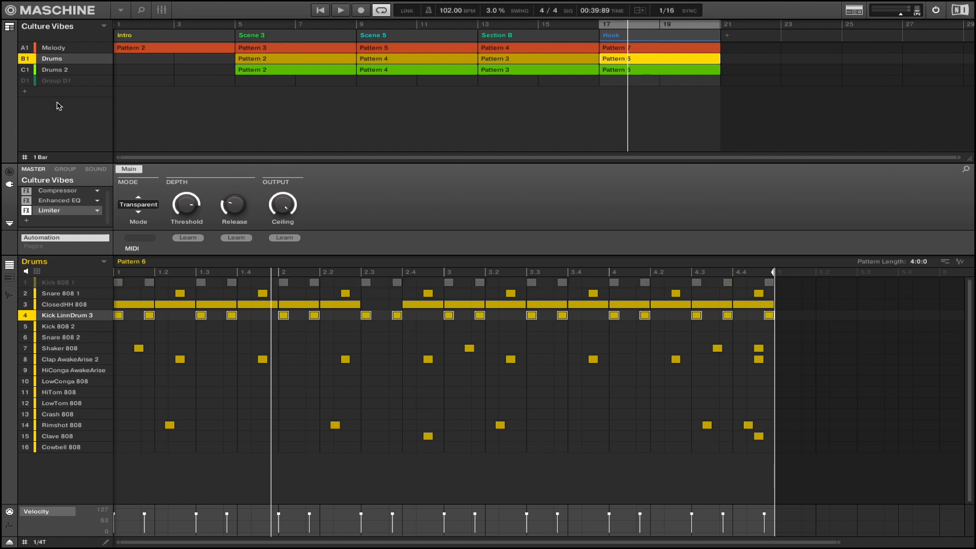
Mute the Melody and Drums 2 groups and play the Hook with only the Drums group.
click(24, 48)
click(25, 69)
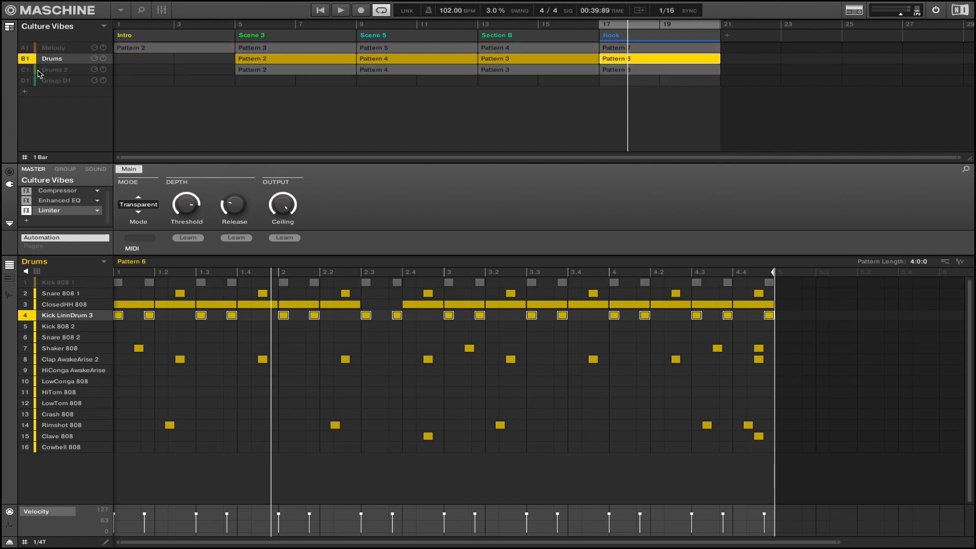
key(space)
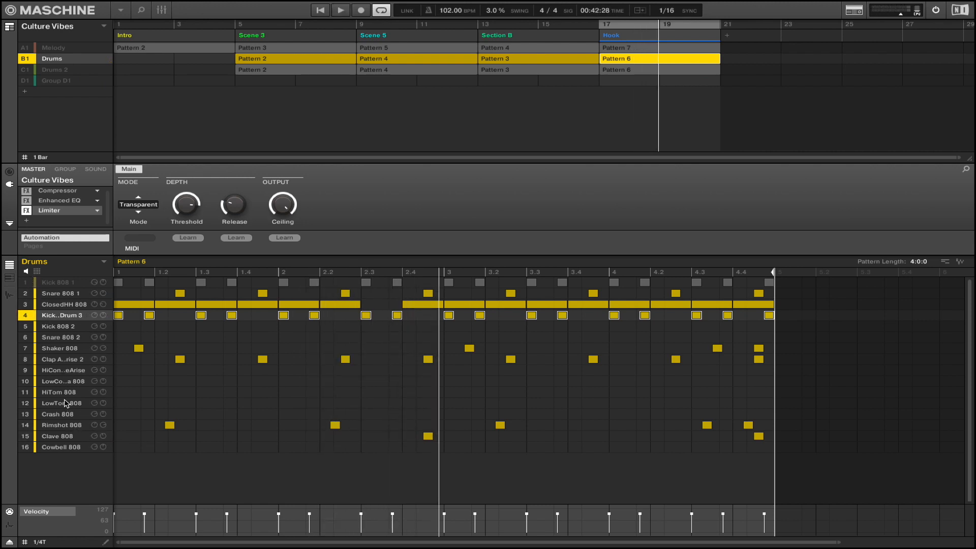
Select Clap AwakeArise 2 and show its Sampler settings in the mixer's Drums group.
click(64, 361)
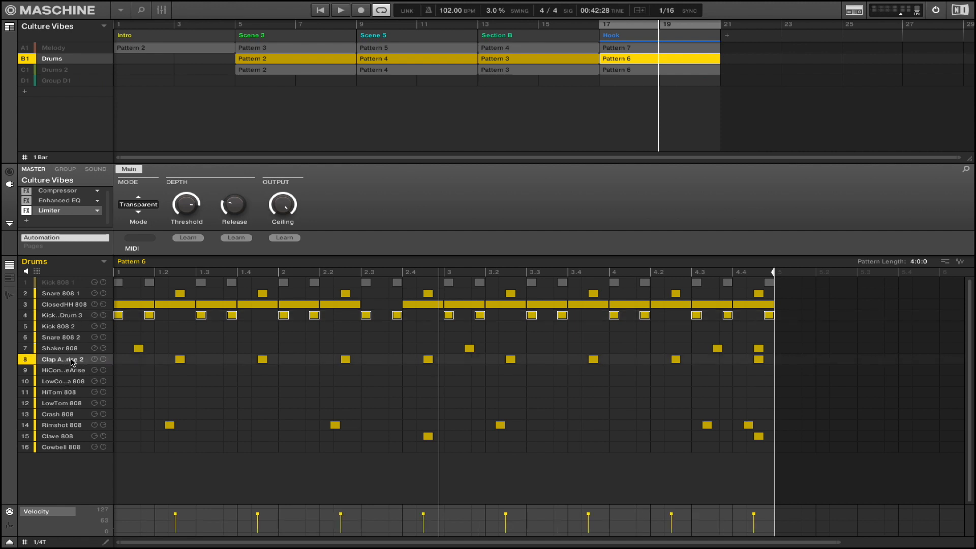
key(ctrl+m)
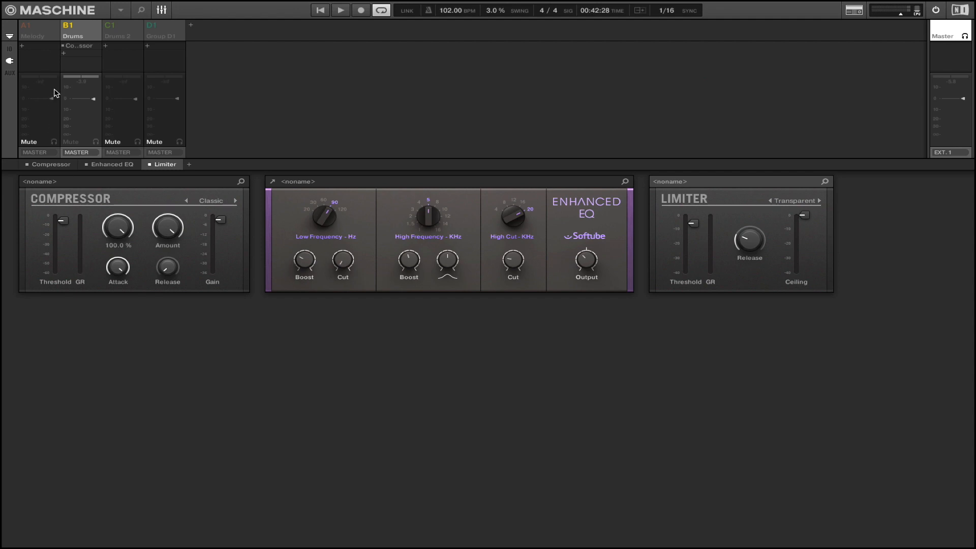
click(79, 37)
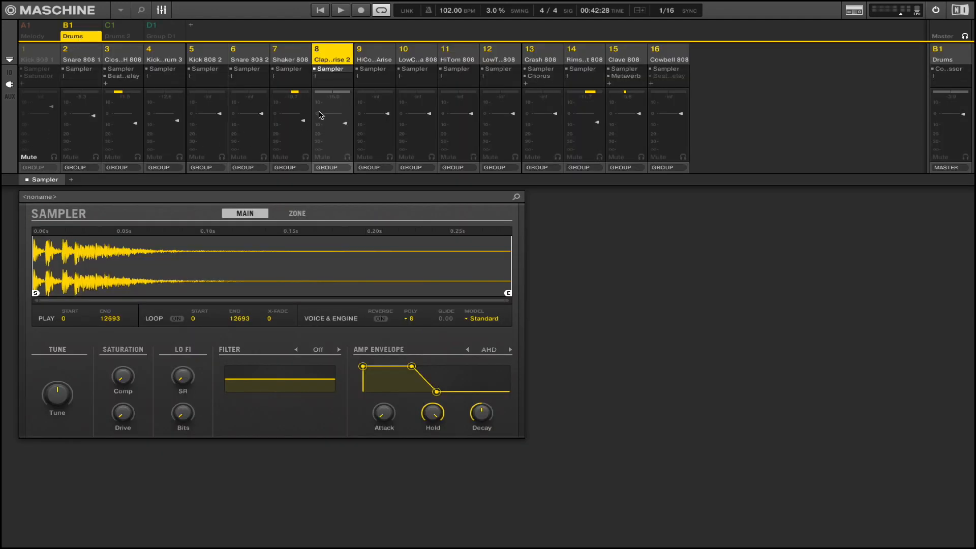
Play the Hook with the Drums group's channel levels in the mixer, and return to the arrangement view.
key(space)
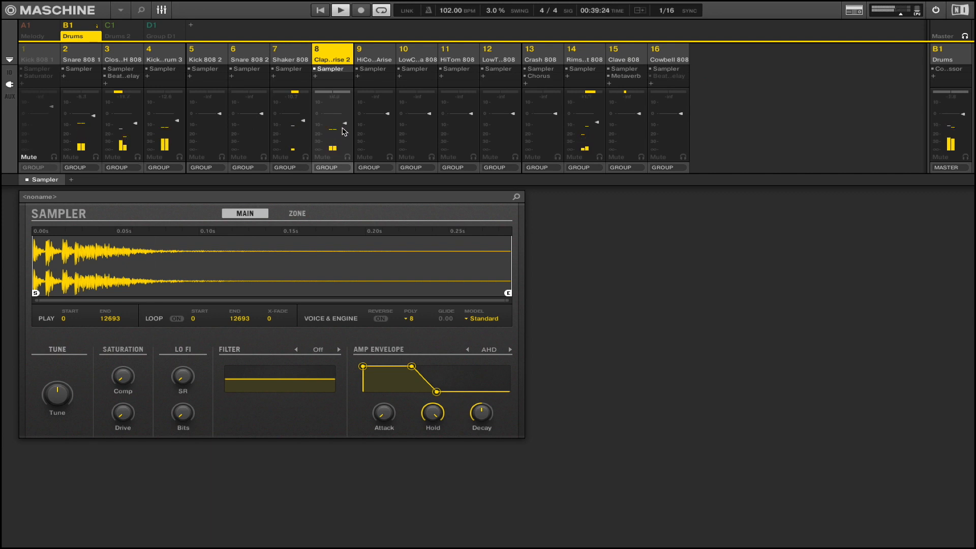
key(ctrl+m)
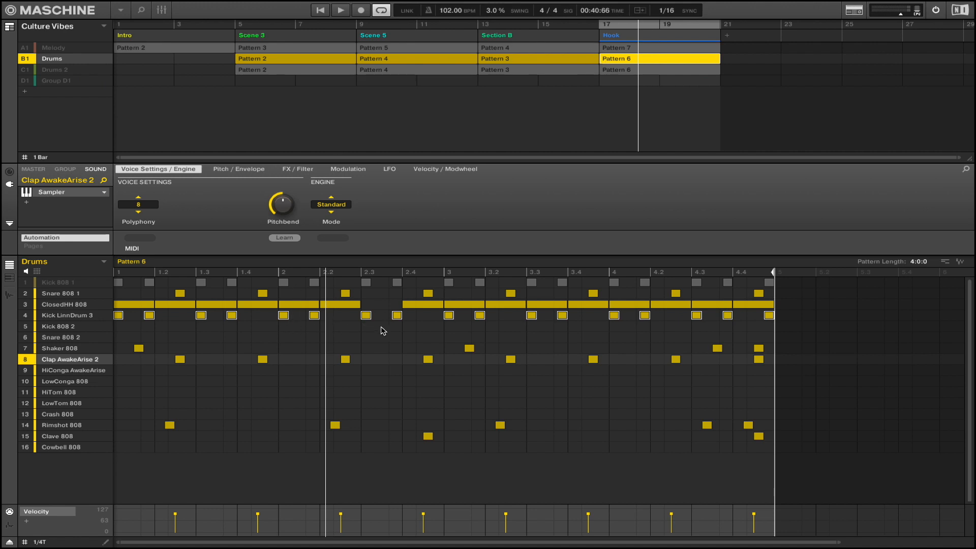
Unmute Kick 808 1 in the Drums group, and unmute the Melody, Drums 2 and Group D1 groups.
click(26, 284)
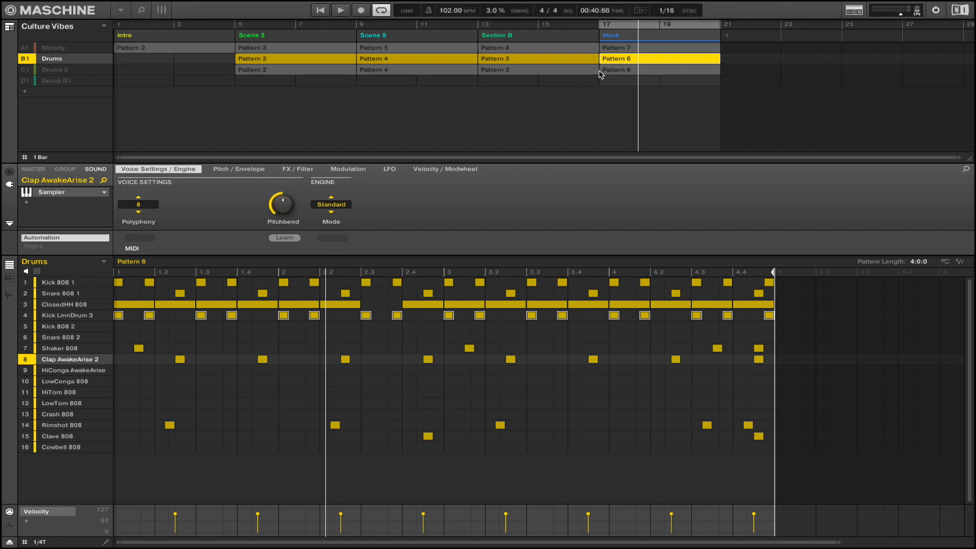
click(25, 51)
click(26, 70)
click(25, 81)
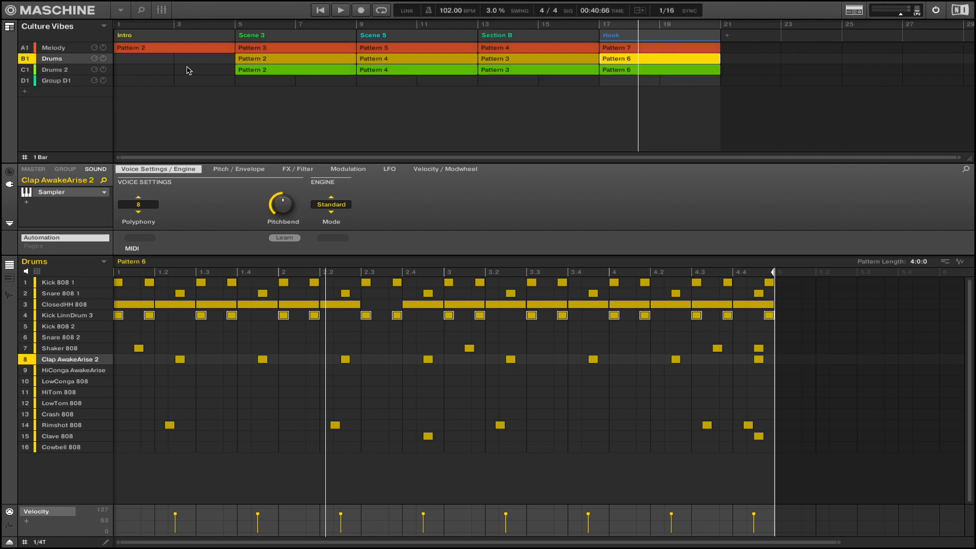
Play the full arrangement from bar 15 in Section B towards the Hook.
click(556, 28)
click(541, 26)
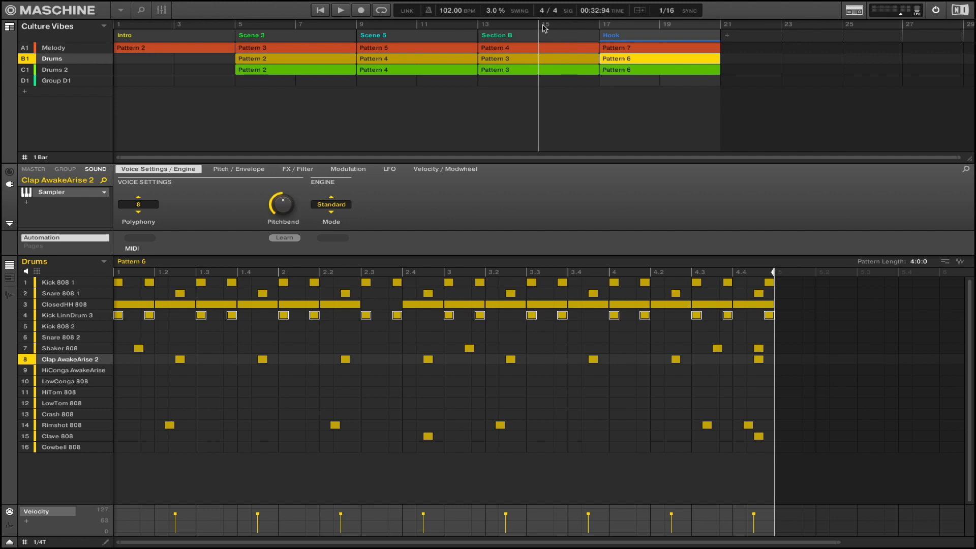
key(space)
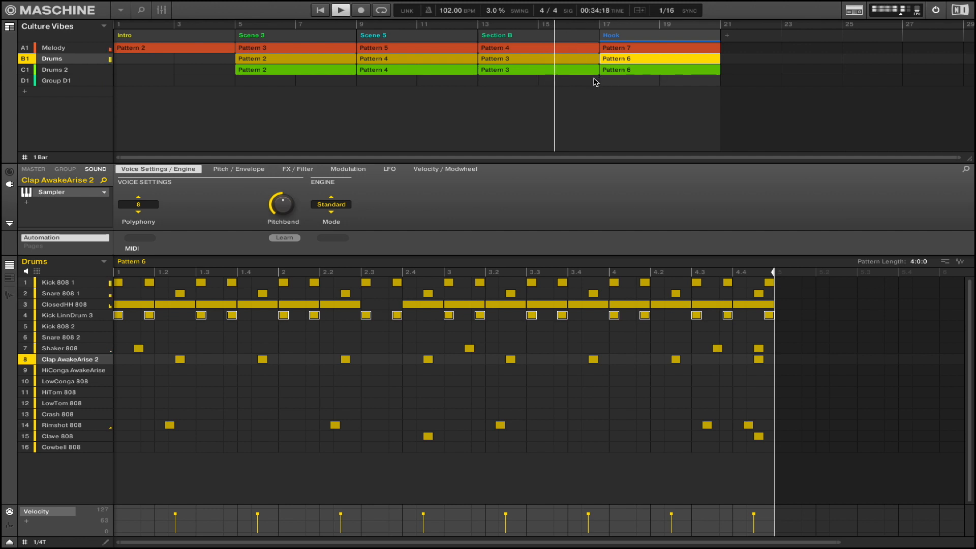